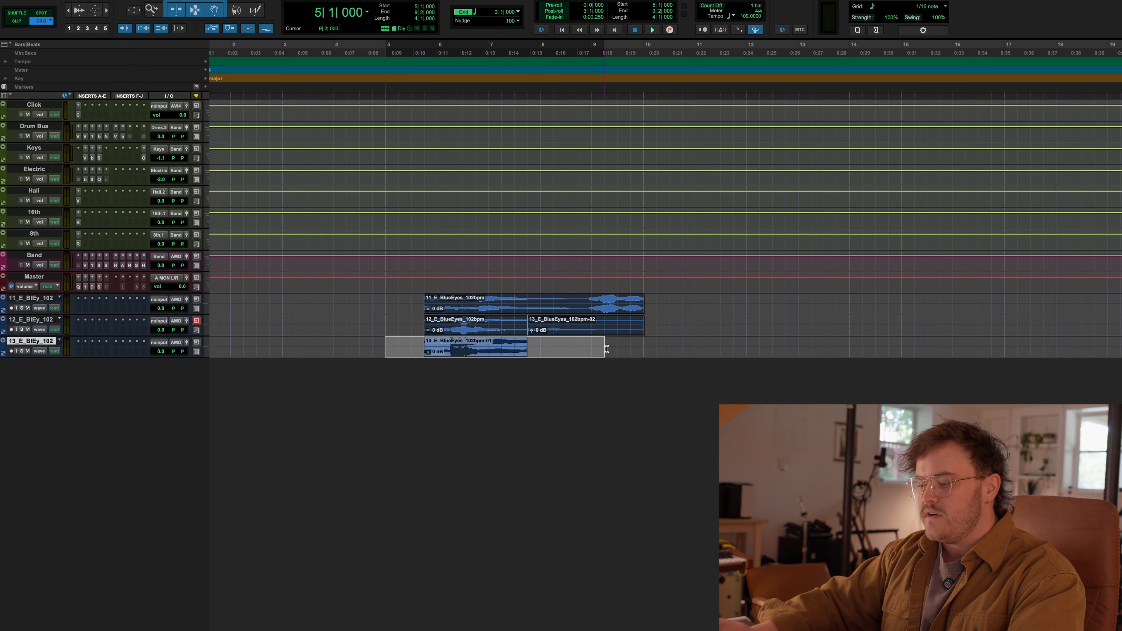
Step: Delete the clip on the 13_E track and trim the end of the 11_E clip to bar 10
key("Delete")
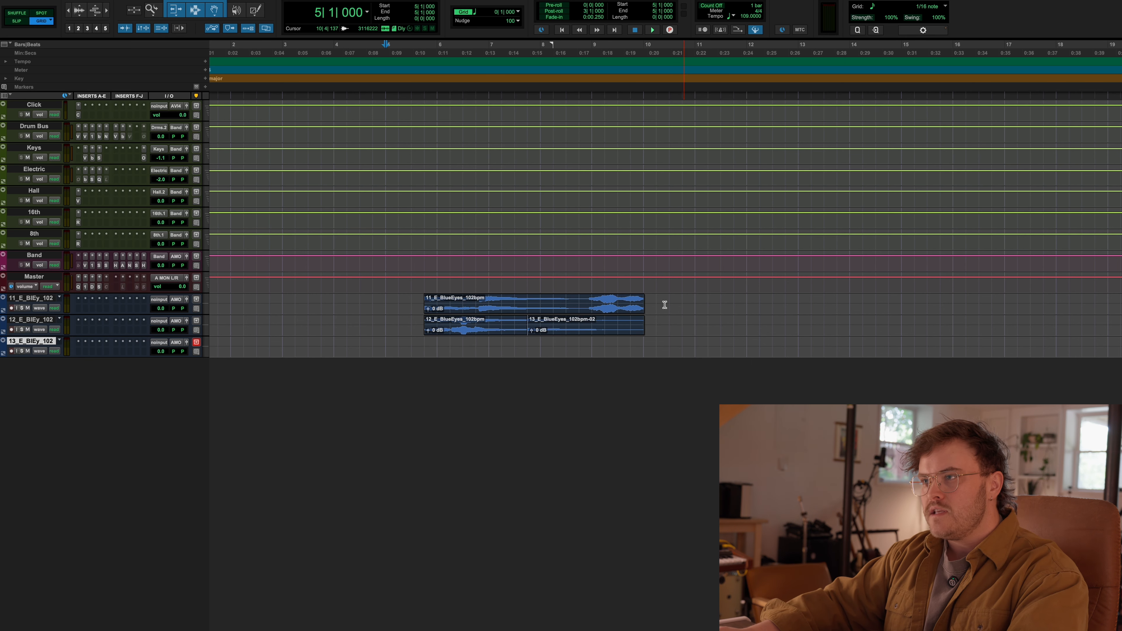
left_click_drag(644, 301, 647, 323)
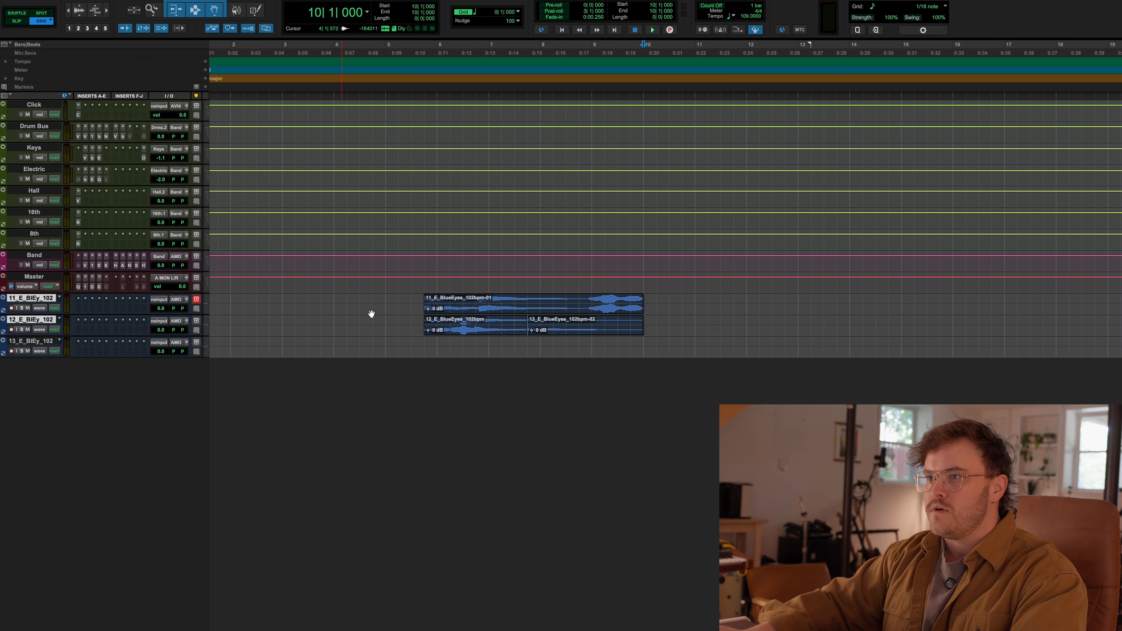
Step: Shift the remaining clips to start at bar 6, spread them over the three sample tracks, and trim their ends at bar 10
left_click(444, 310)
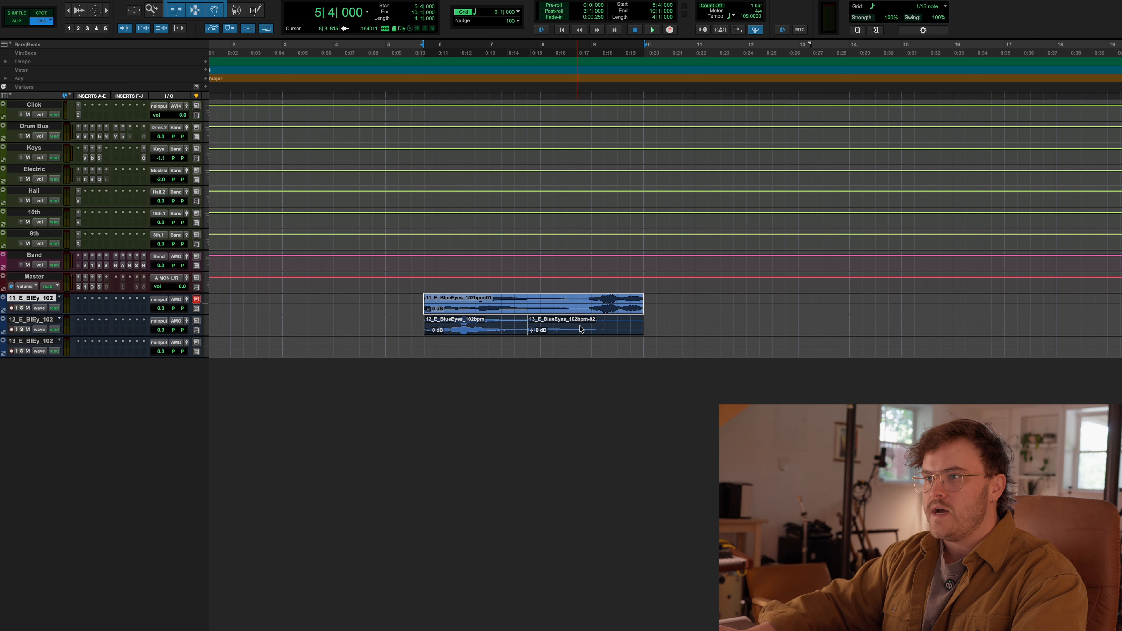
left_click_drag(641, 310, 713, 309)
left_click(663, 312)
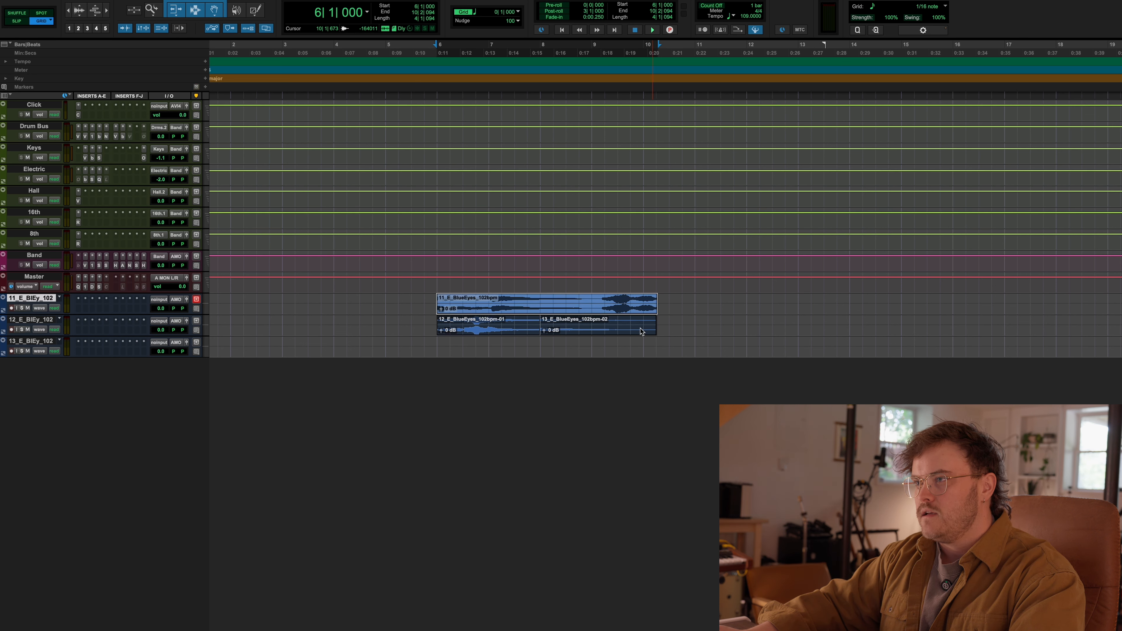
left_click(656, 330)
left_click_drag(571, 337, 800, 329)
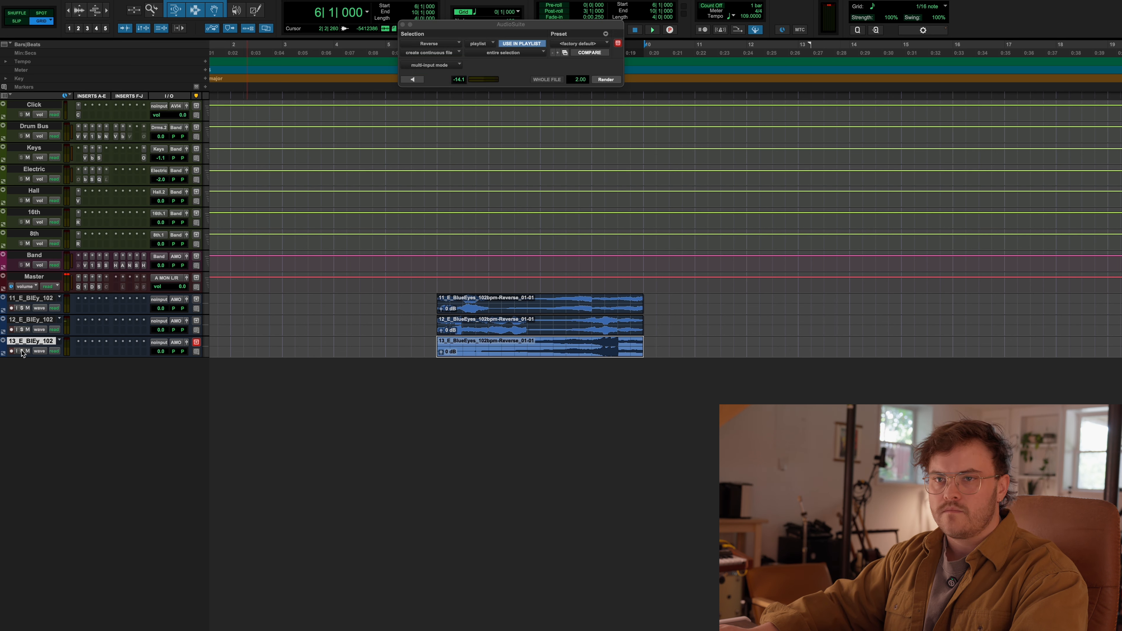
Step: Audition the reversed clips from bar 6 and split the 13_E clip midway through bar 8
key("space")
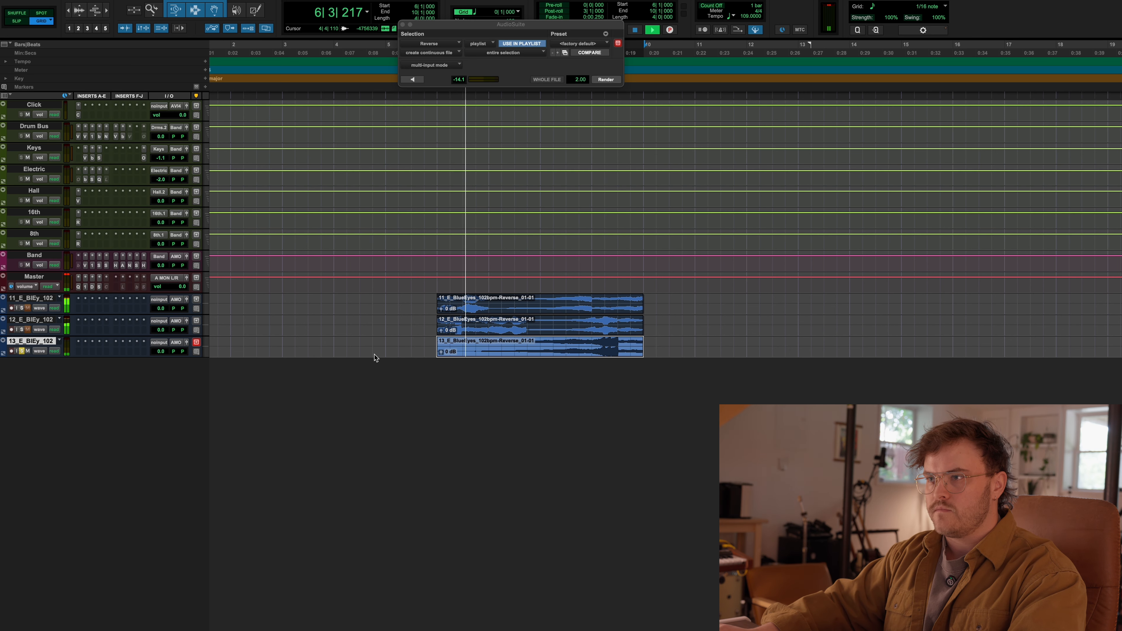
left_click(566, 349)
key("b")
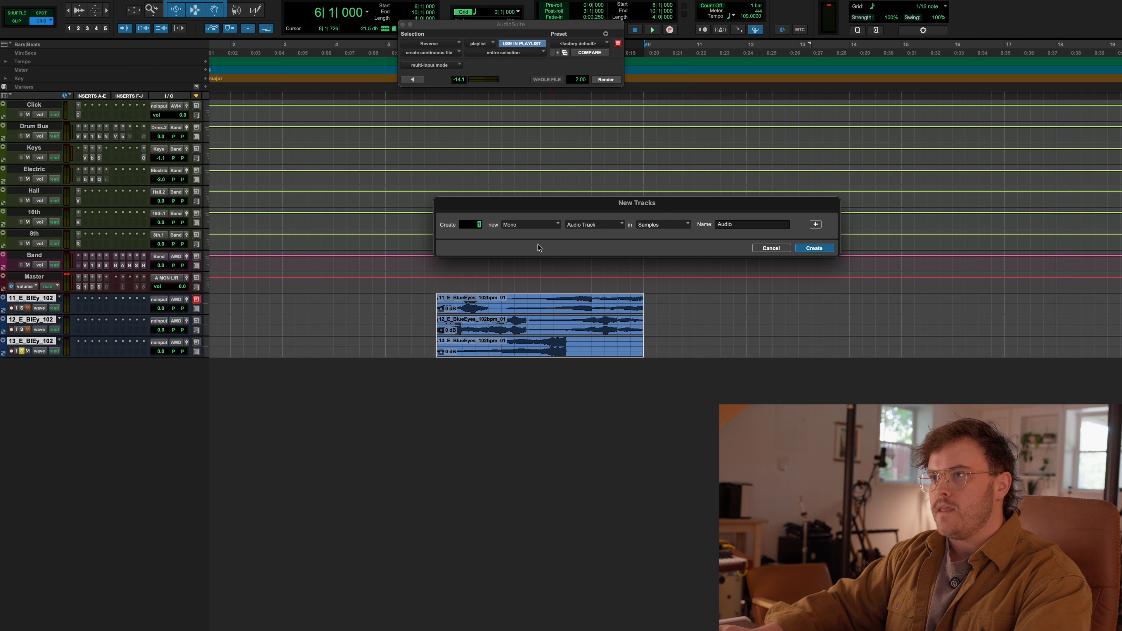
Step: Create one new stereo Aux Input track below the three sample tracks
left_click(530, 224)
left_click(586, 231)
left_click(586, 231)
left_click(587, 234)
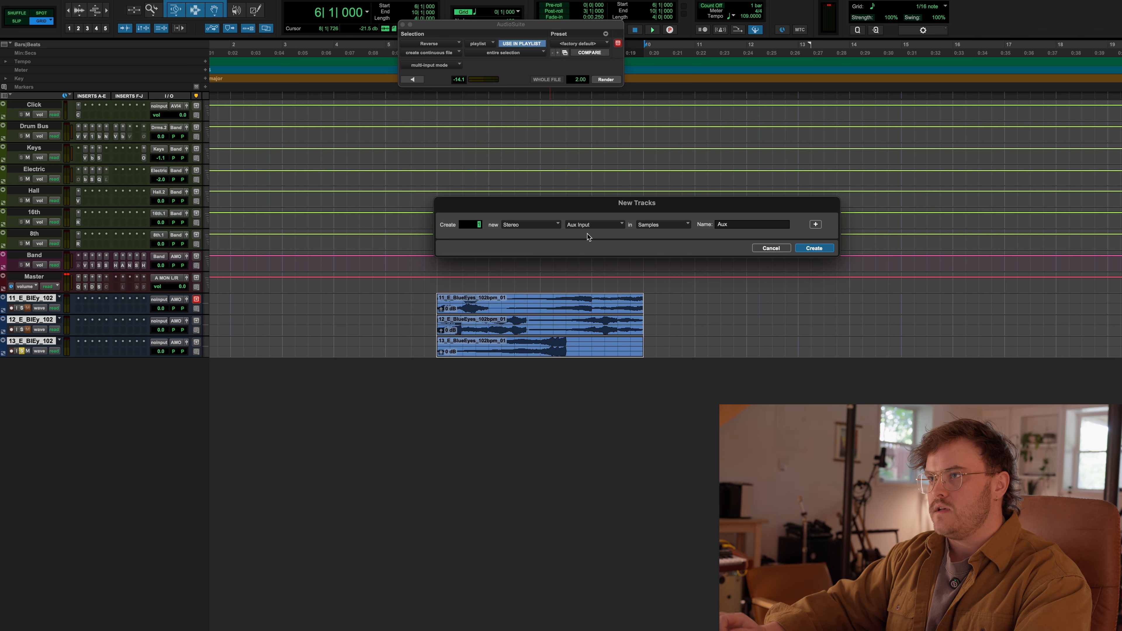
key("Return")
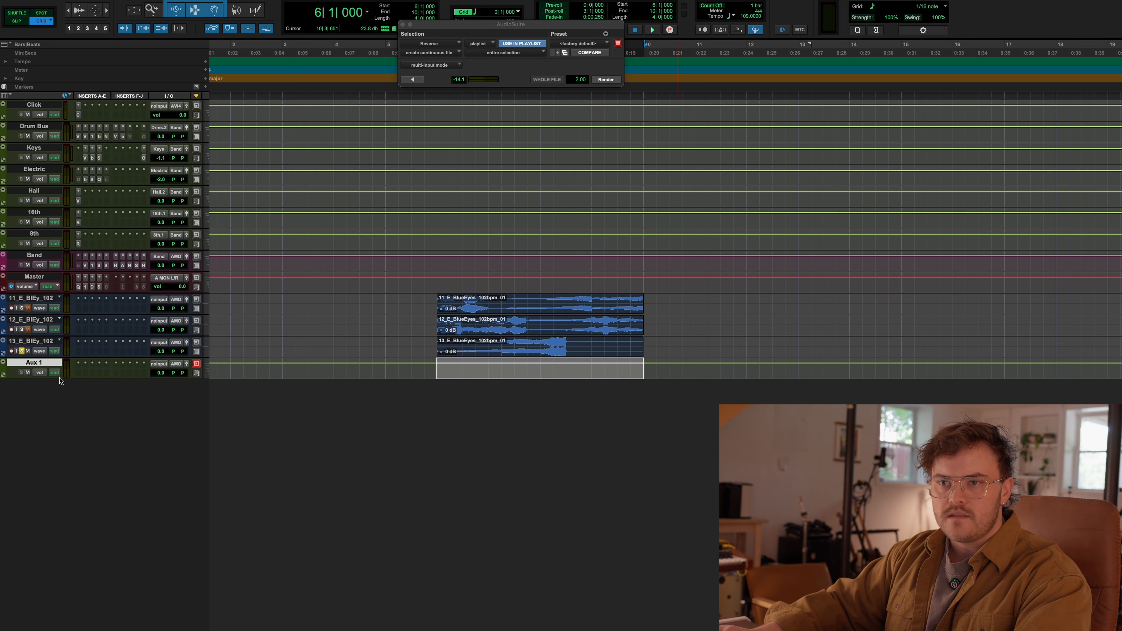
Step: Enlarge the Aux 1 track, rename it PEDAL BUS, and route the outputs of the three sample tracks to it
left_click_drag(59, 378, 59, 425)
left_click(27, 342)
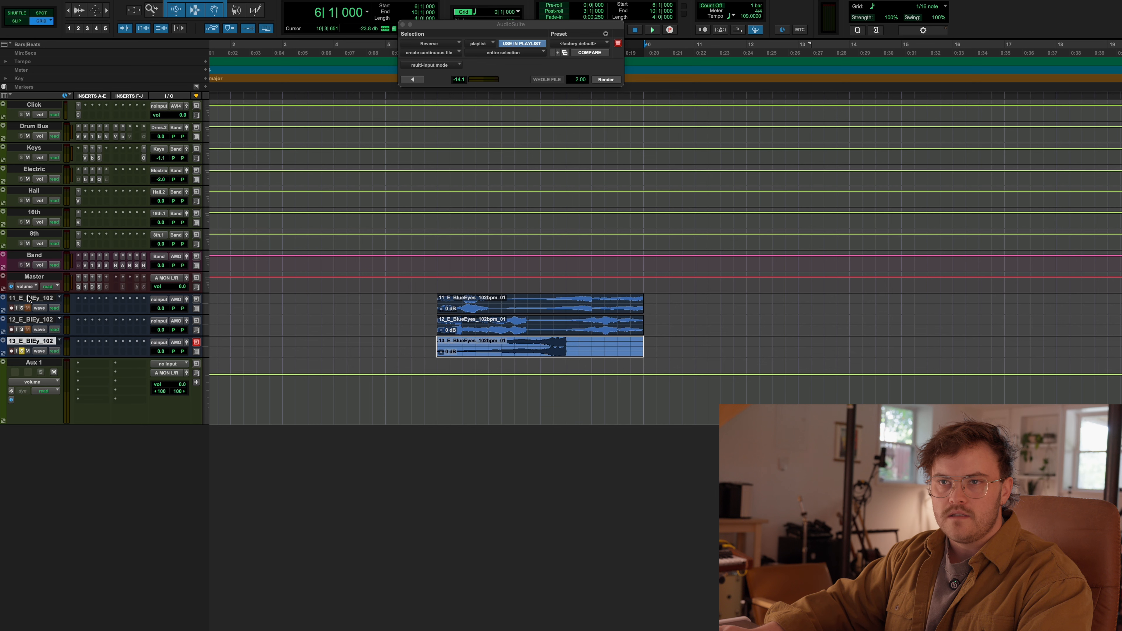
left_click(34, 300, "shift")
left_click(176, 300)
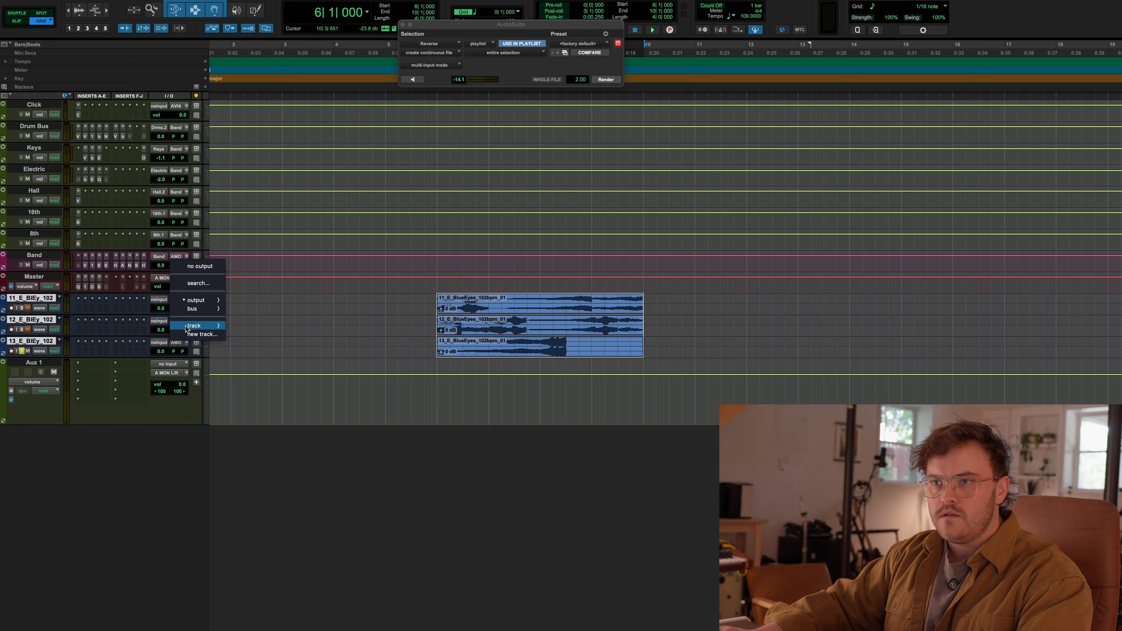
mouse_move(186, 330)
left_click(27, 374)
double_click(34, 363)
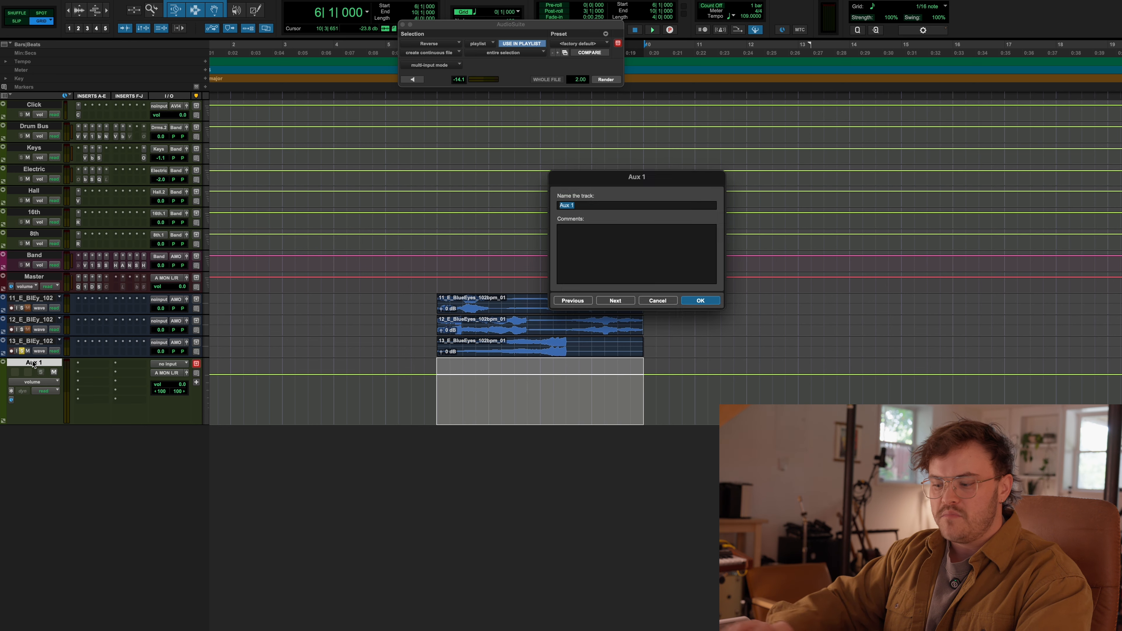
type("PEDAL B")
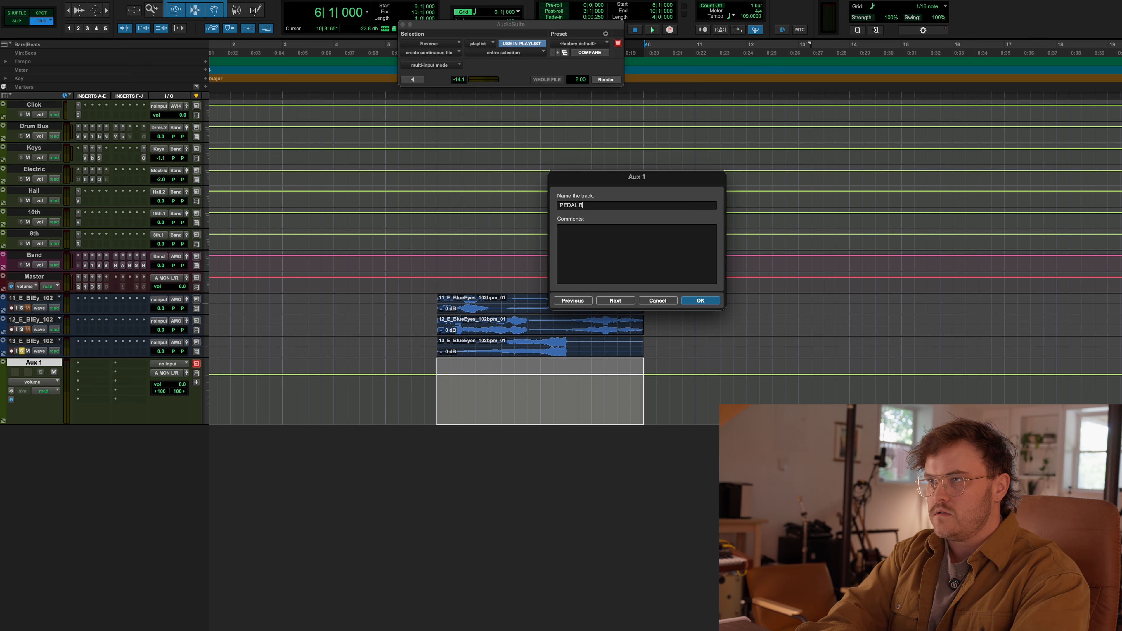
type("US")
key("Return")
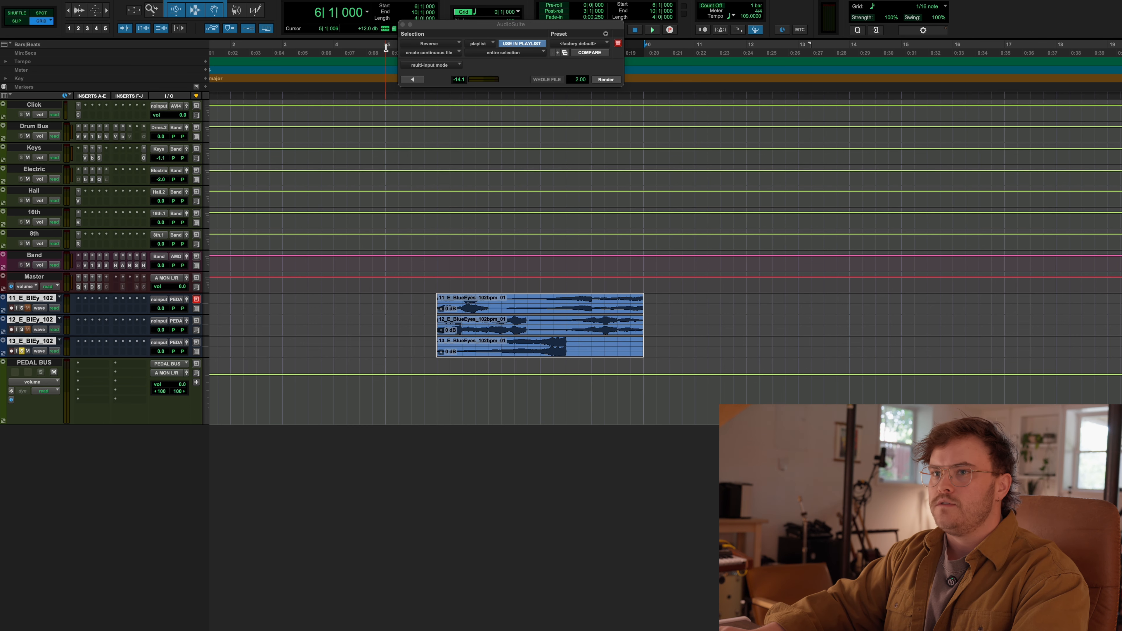
Step: Insert the stereo Submerge plug-in on the PEDAL BUS track
left_click(87, 367)
left_click(117, 351)
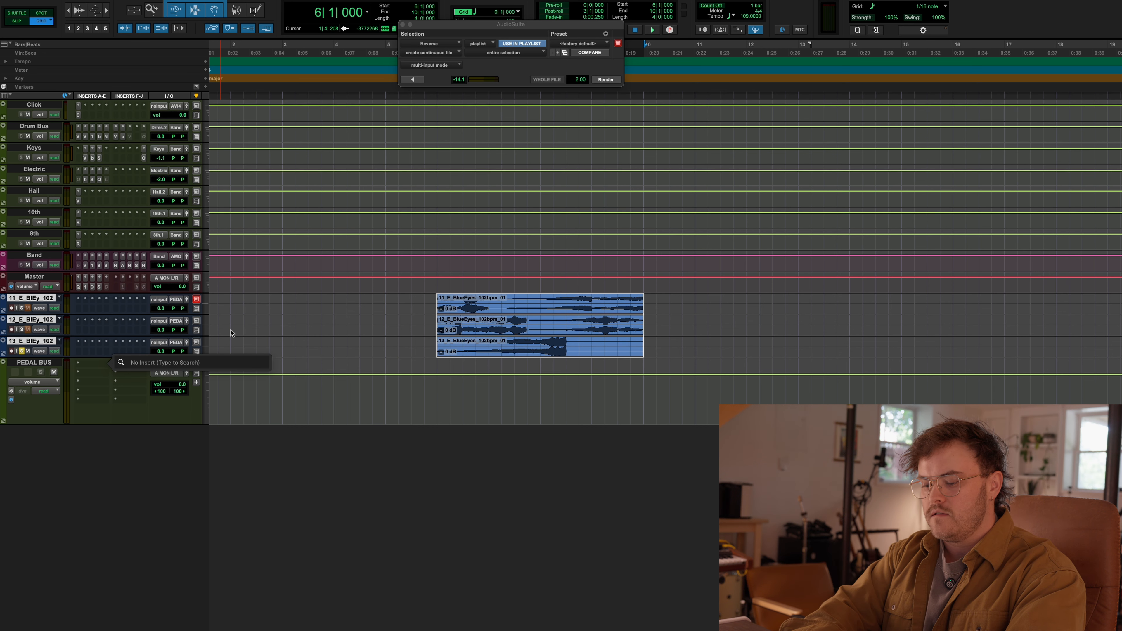
type("submerge")
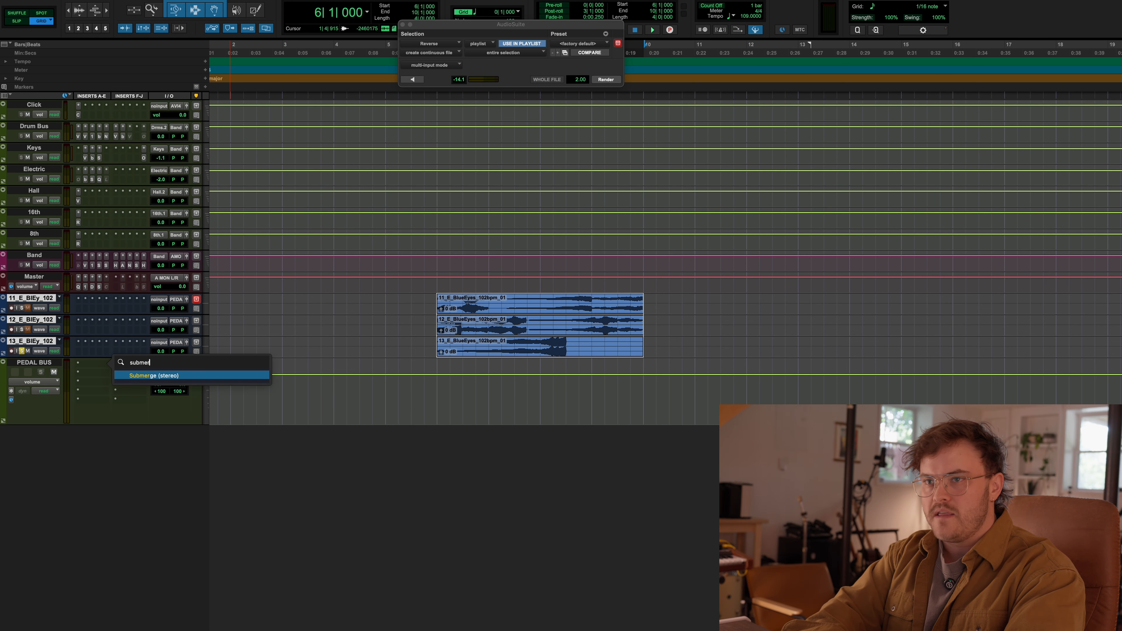
left_click(175, 376)
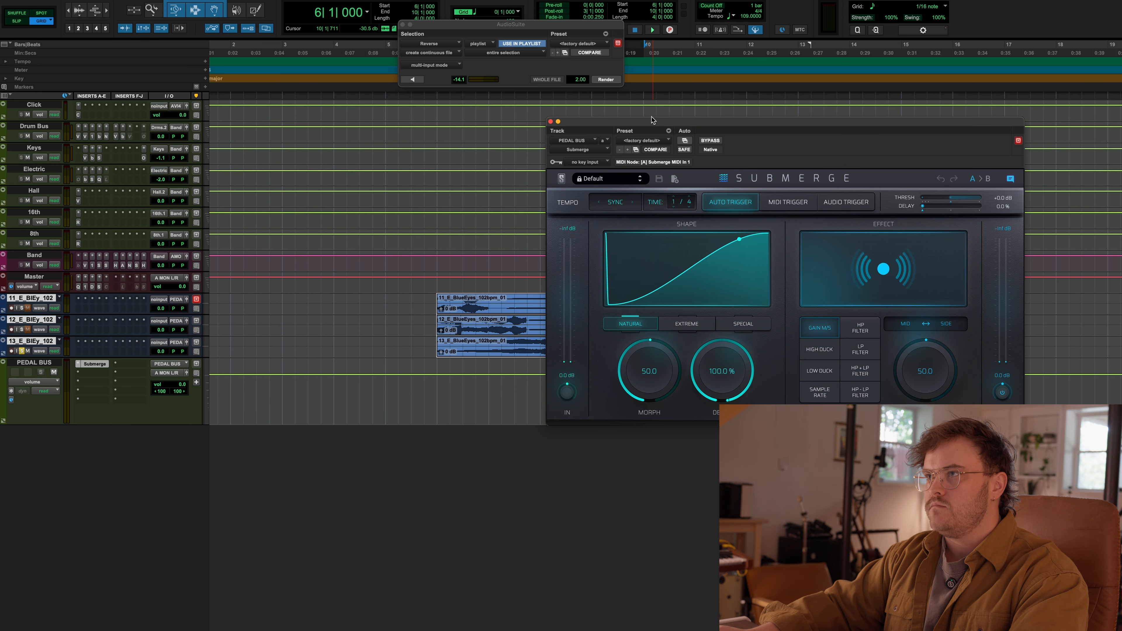
Step: Set Submerge's depth to 65.7% and play the sample clips through it
left_click_drag(663, 122, 633, 82)
key("space")
key("space")
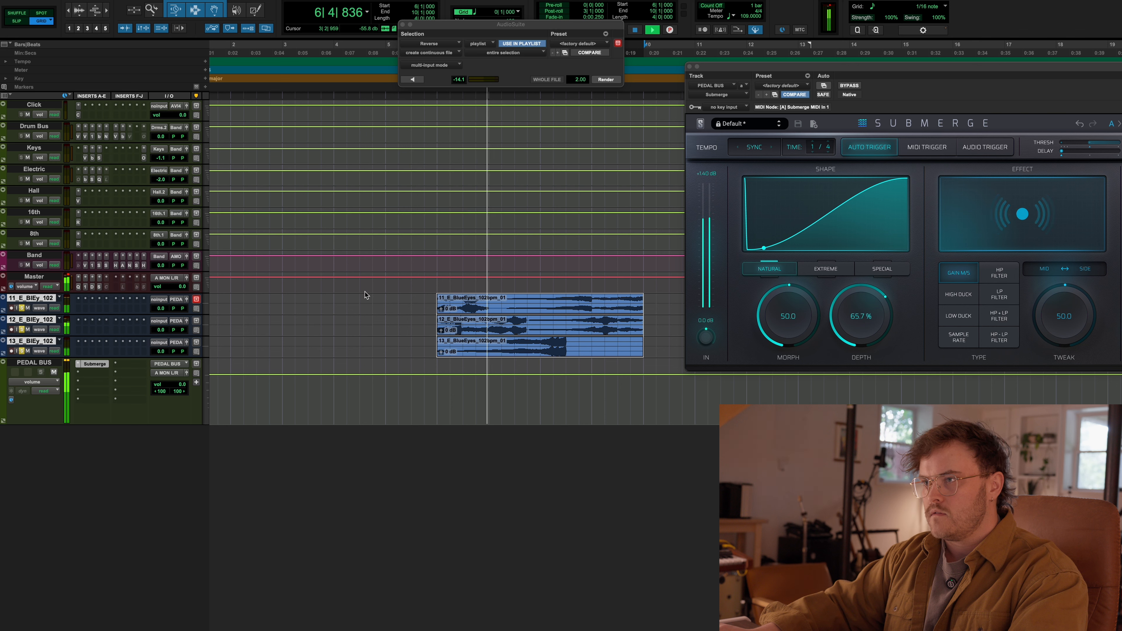
Step: Shorten the clips to end at bar 8 and replace the clip on the 12_E track with the 13_E clip
left_click_drag(539, 327, 430, 329)
key("Delete")
left_click_drag(529, 324, 556, 323)
key("f")
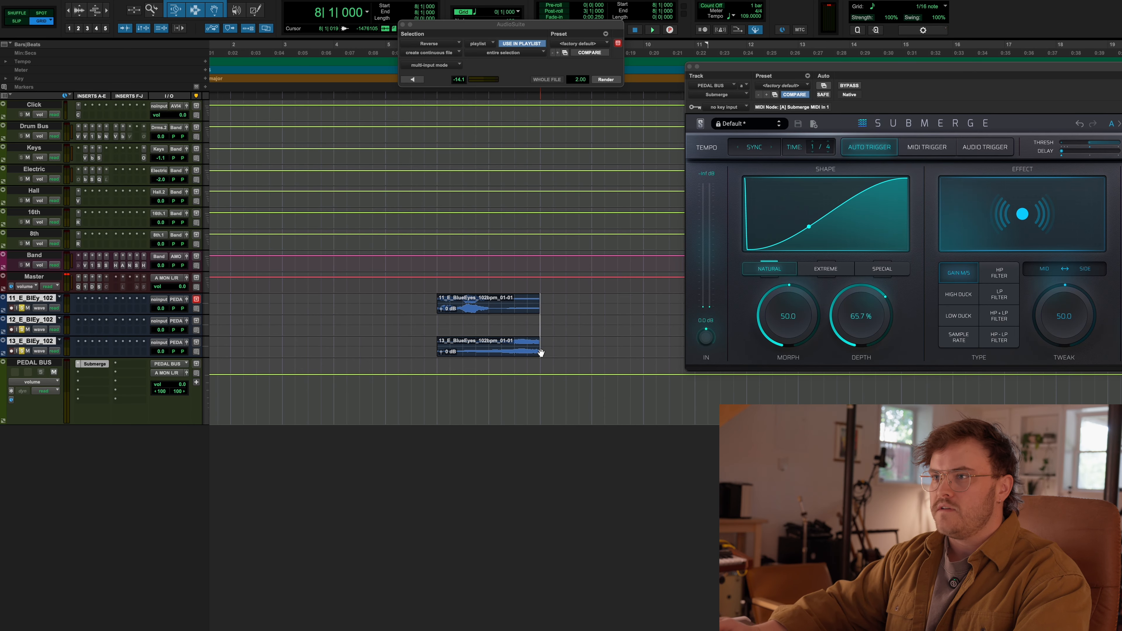
left_click_drag(515, 354, 513, 335)
key("super+=")
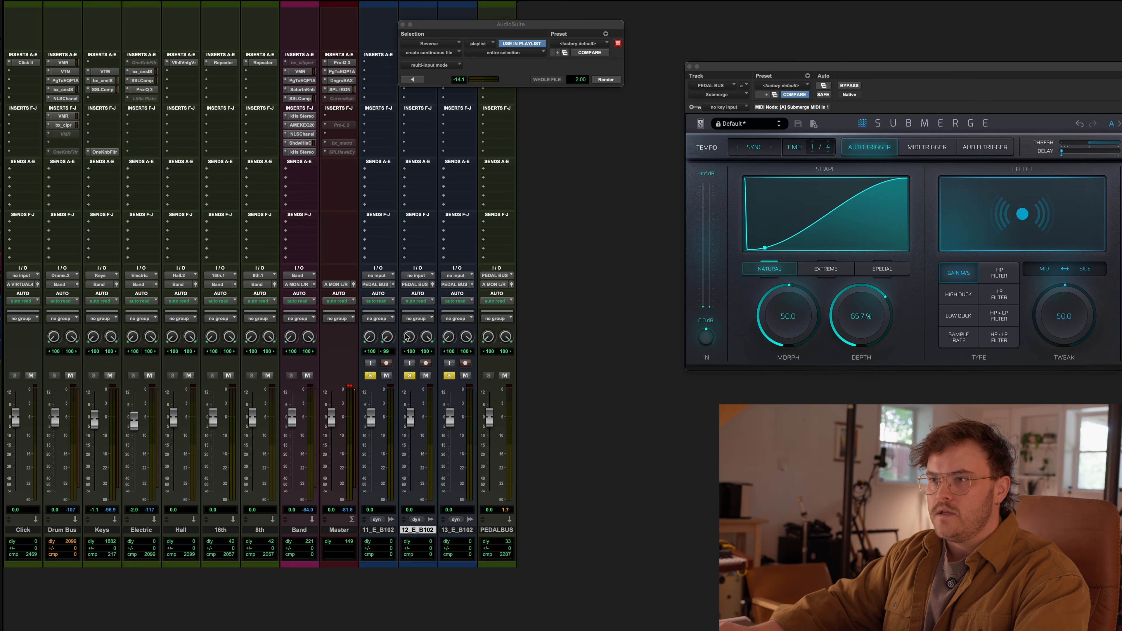
key("super+=")
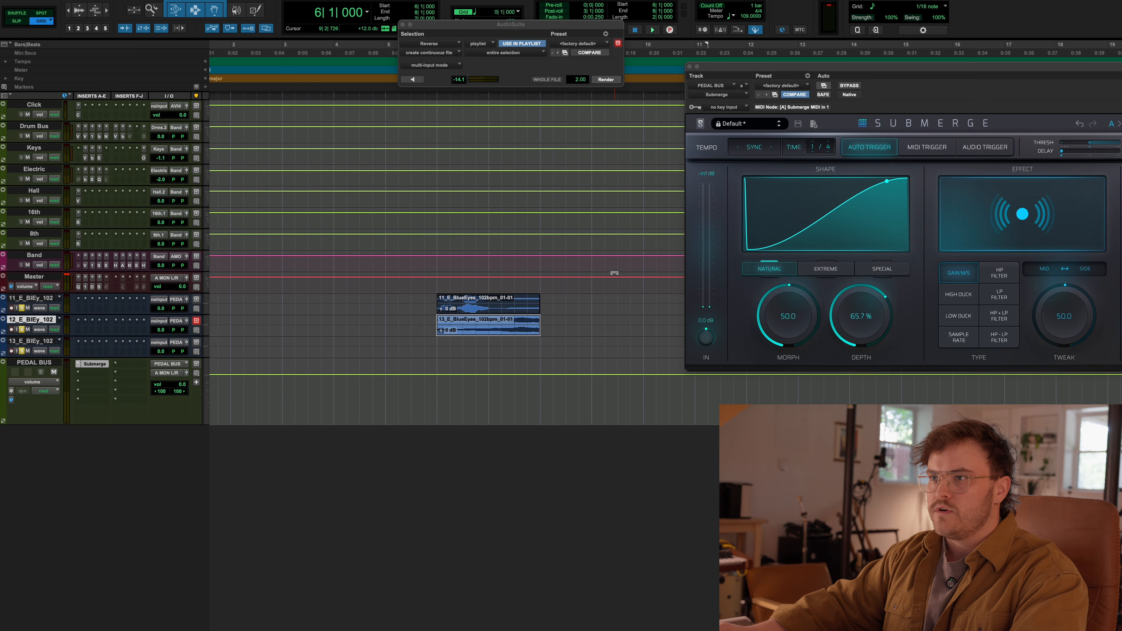
Step: Duplicate the two clips back to back up to bar 14 and play them from bar 6
left_click(481, 313, "shift")
key("super+d")
key("super+d")
key("space")
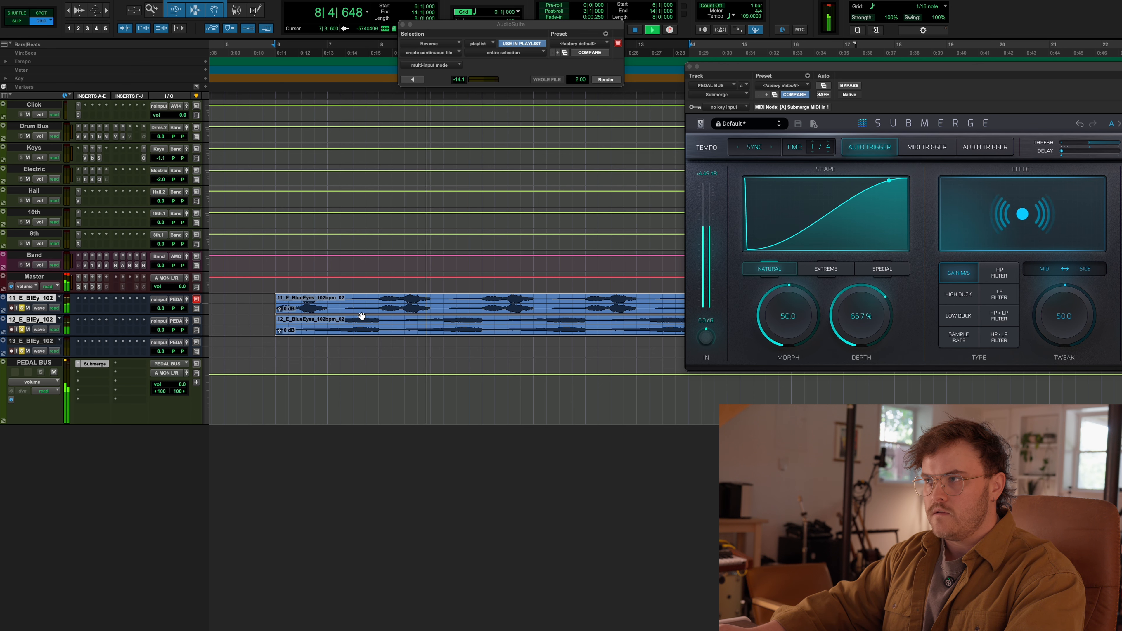
Step: Close the AudioSuite window and lower the faders of the 11_E and 12_E tracks to -10.5 dB
key("super+equal")
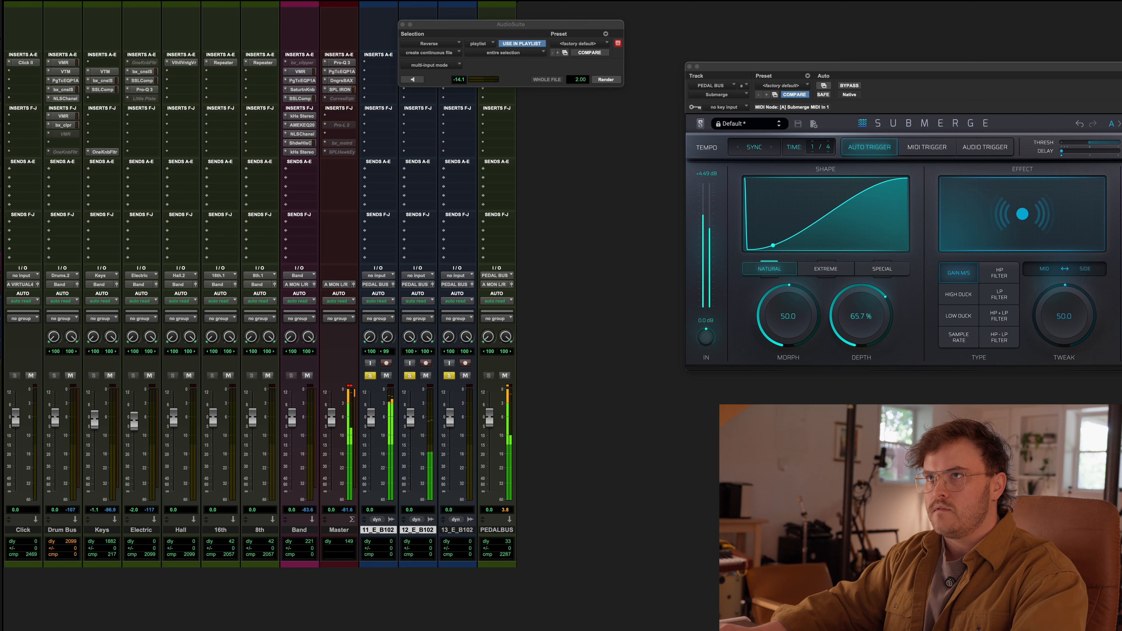
left_click(402, 24)
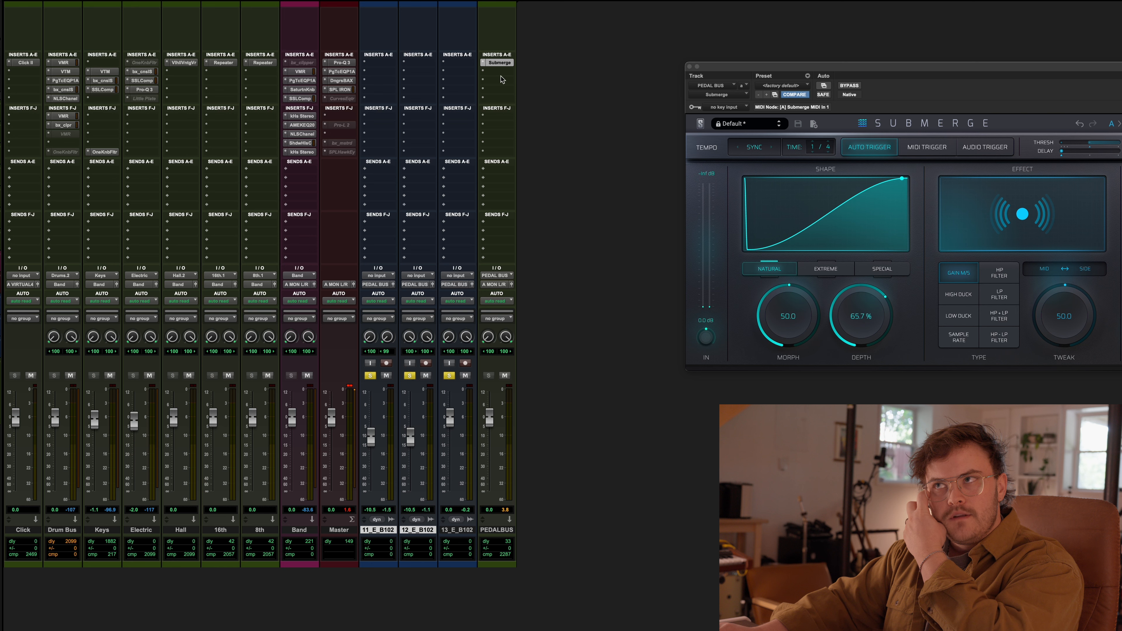
Step: Move Submerge to the fourth insert slot of PEDAL BUS and add ValhallaVintageVerb (stereo) to that track
left_click_drag(492, 65, 494, 90)
left_click(495, 62)
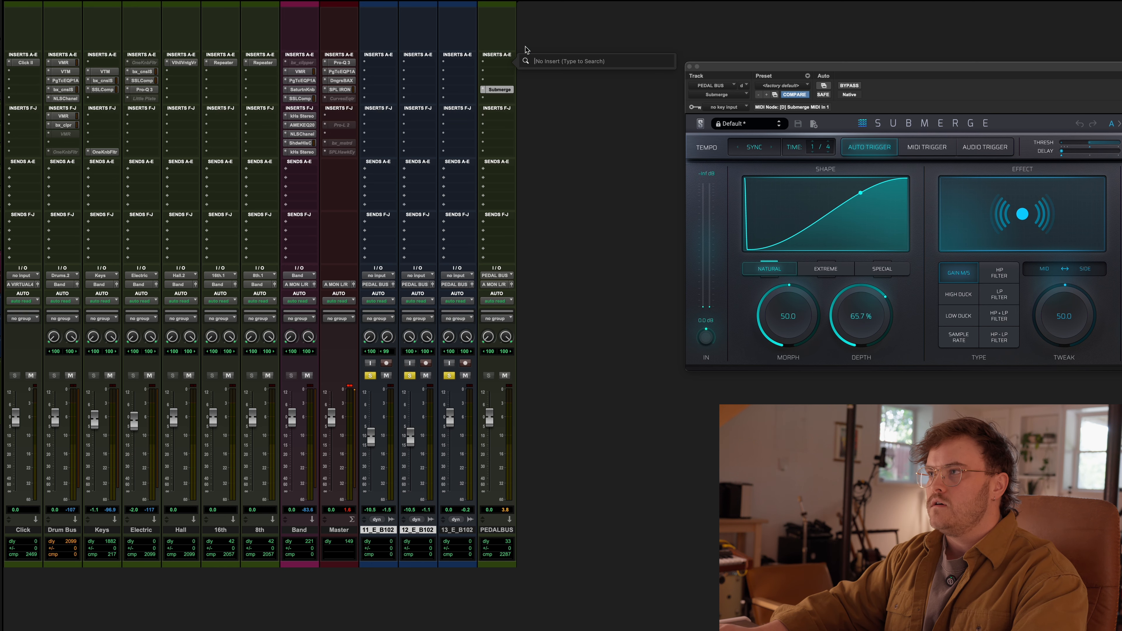
type("VAl")
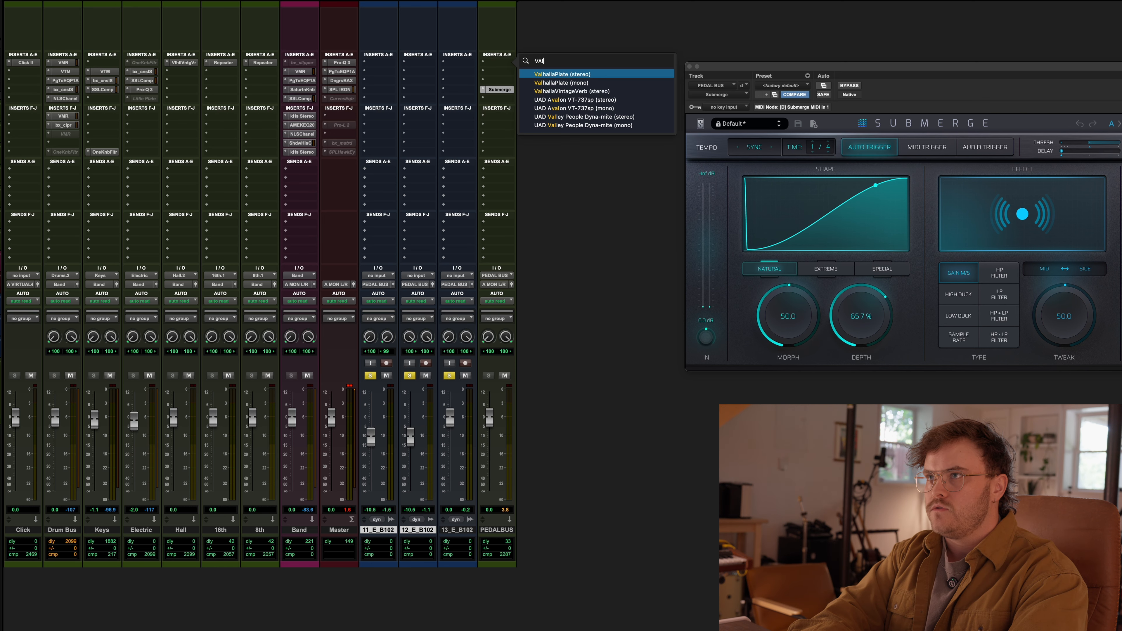
key("Down")
key("Down")
key("Return")
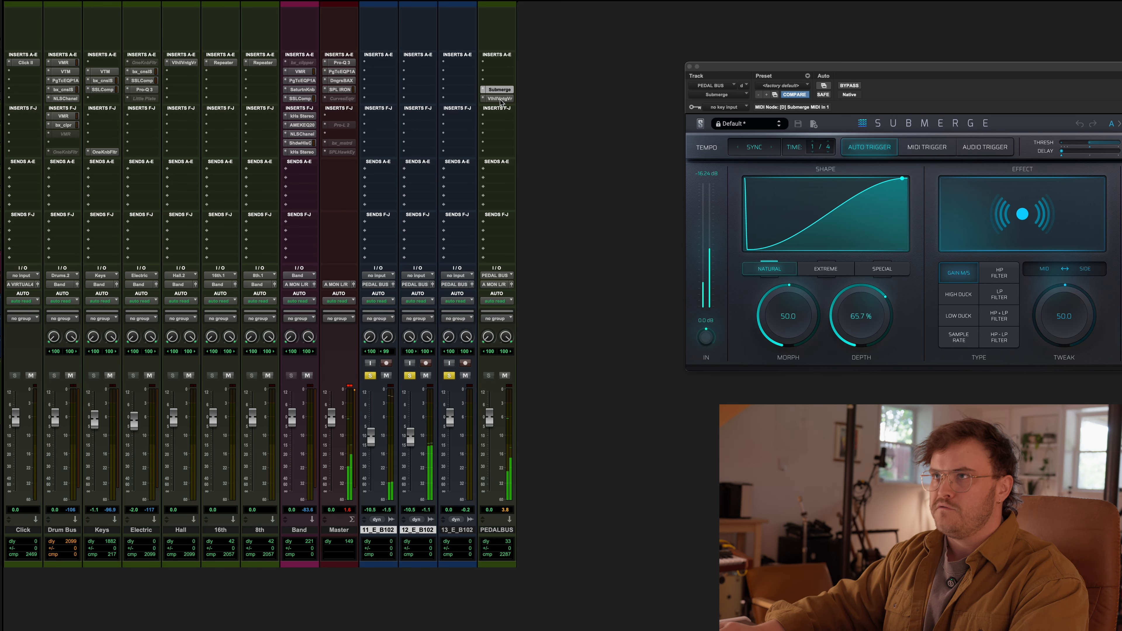
Step: Place ValhallaVintageVerb ahead of Submerge on PEDAL BUS and set Submerge's depth to 67.0%
left_click_drag(501, 101, 501, 83)
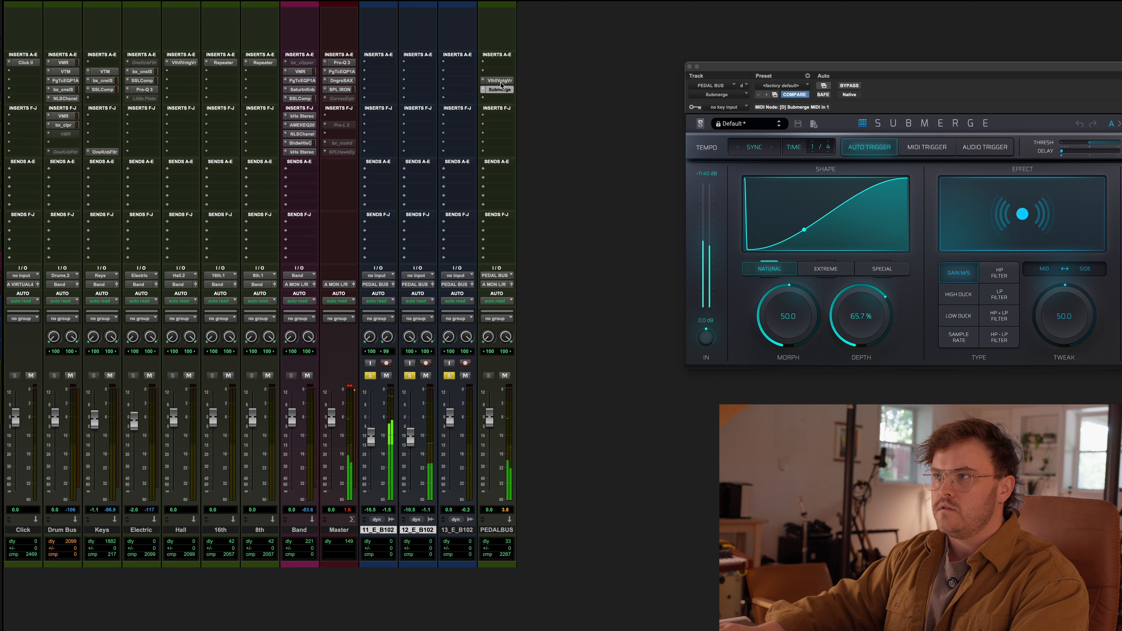
left_click(876, 325)
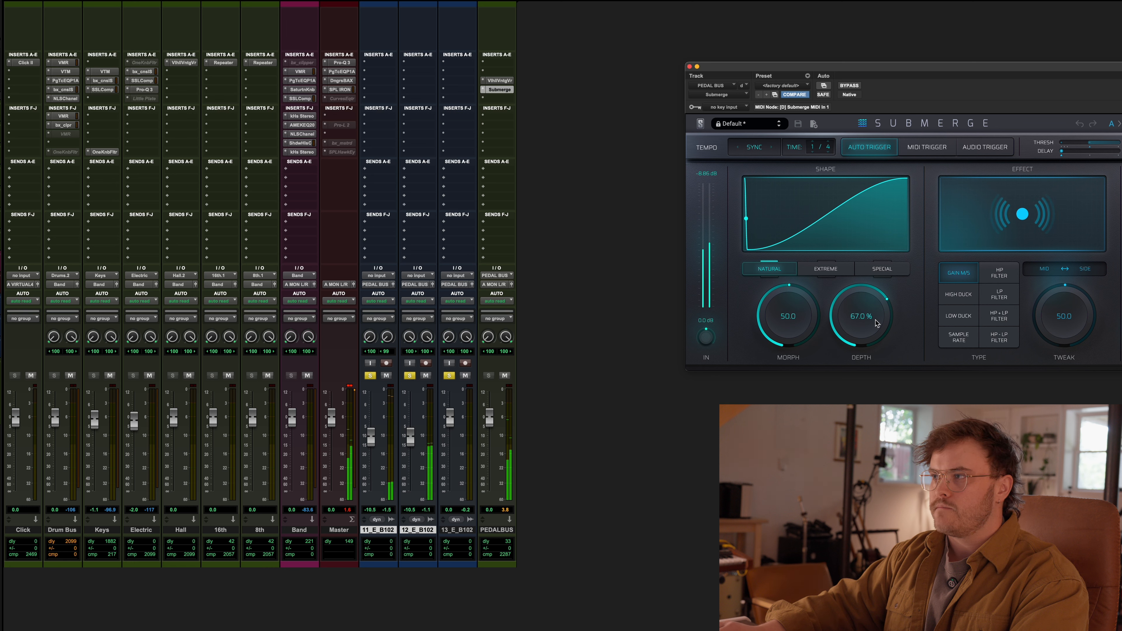
Step: Insert Abbey Road J37 Tape (stereo) ahead of the reverb on PEDAL BUS and adjust its wow controls
left_click(483, 72)
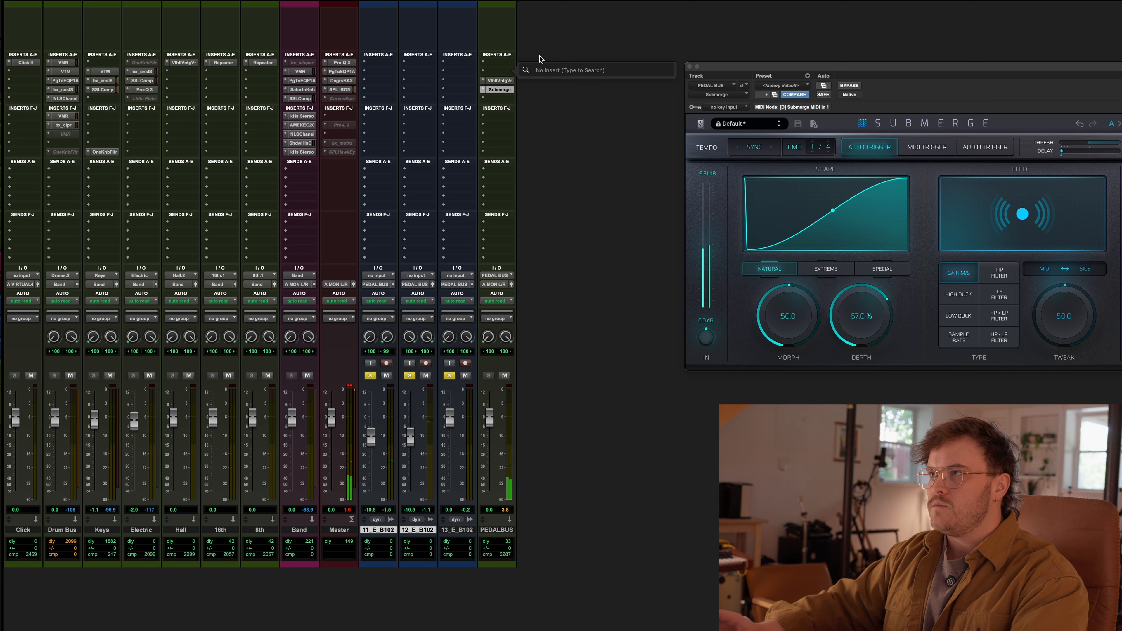
type("j3")
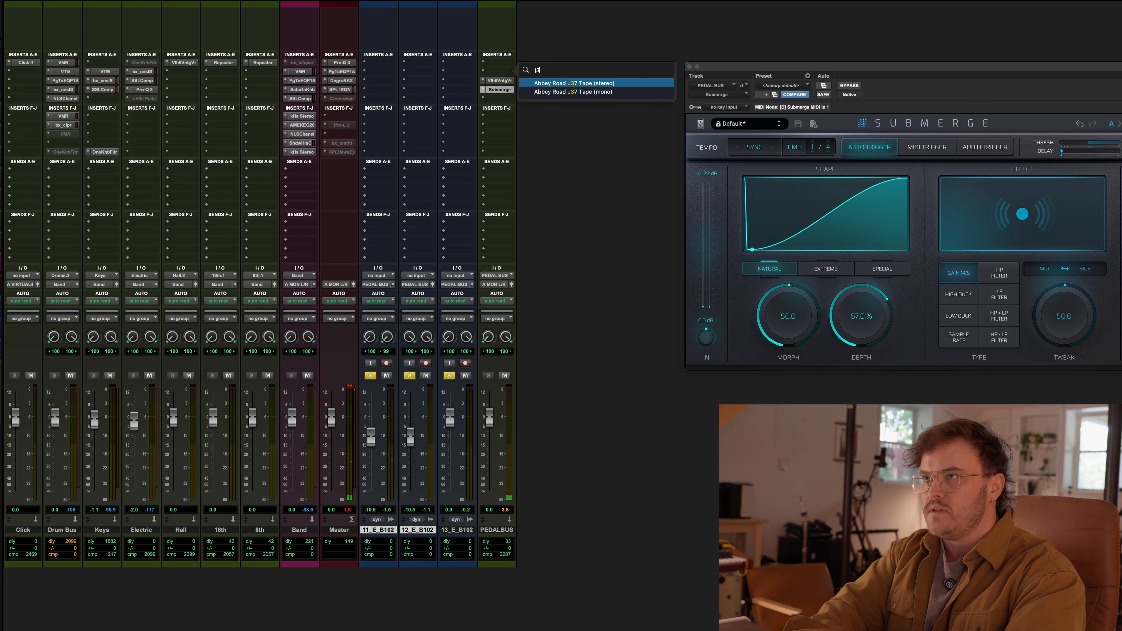
type("7")
left_click(581, 83)
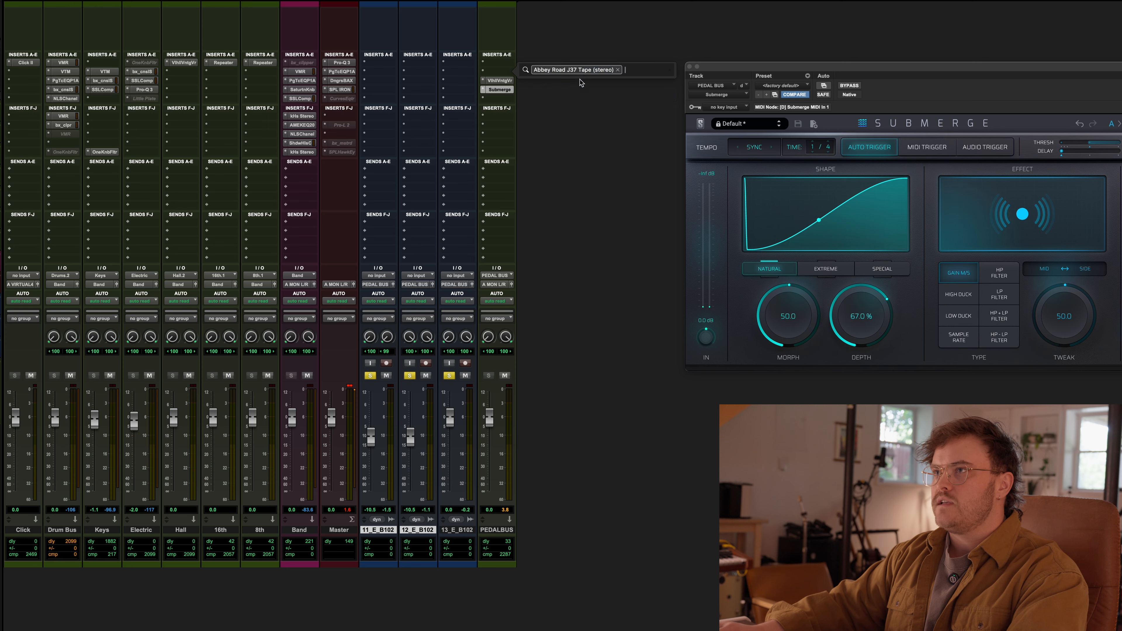
left_click_drag(763, 387, 763, 382)
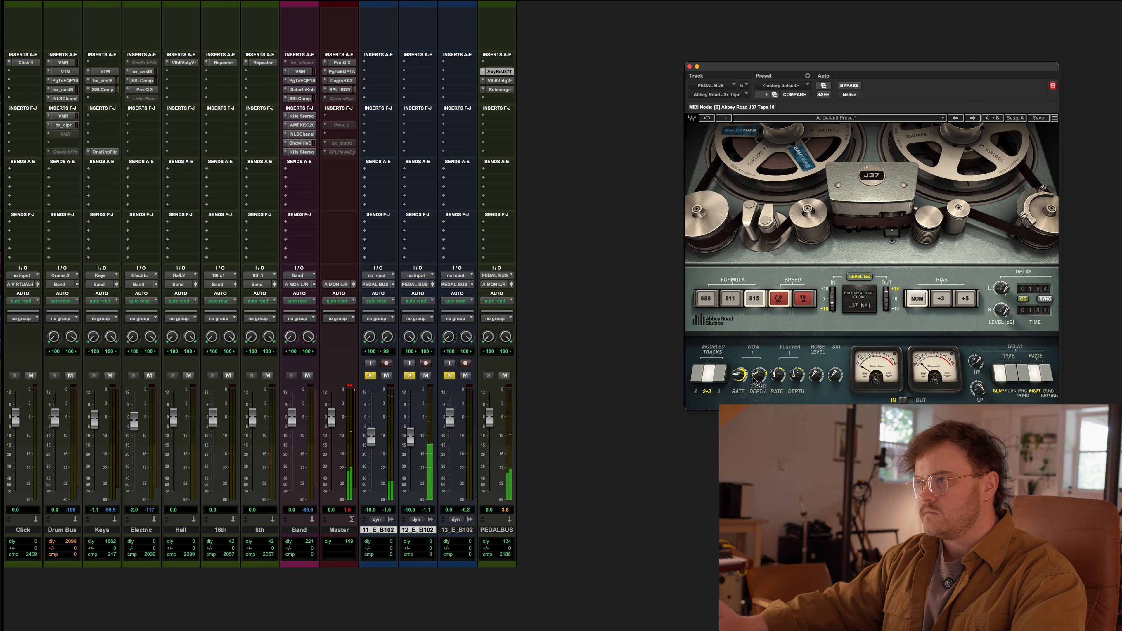
left_click(689, 67)
Step: Insert Tremolator in the first slot of PEDAL BUS, ahead of the J37 tape plug-in
left_click(494, 64)
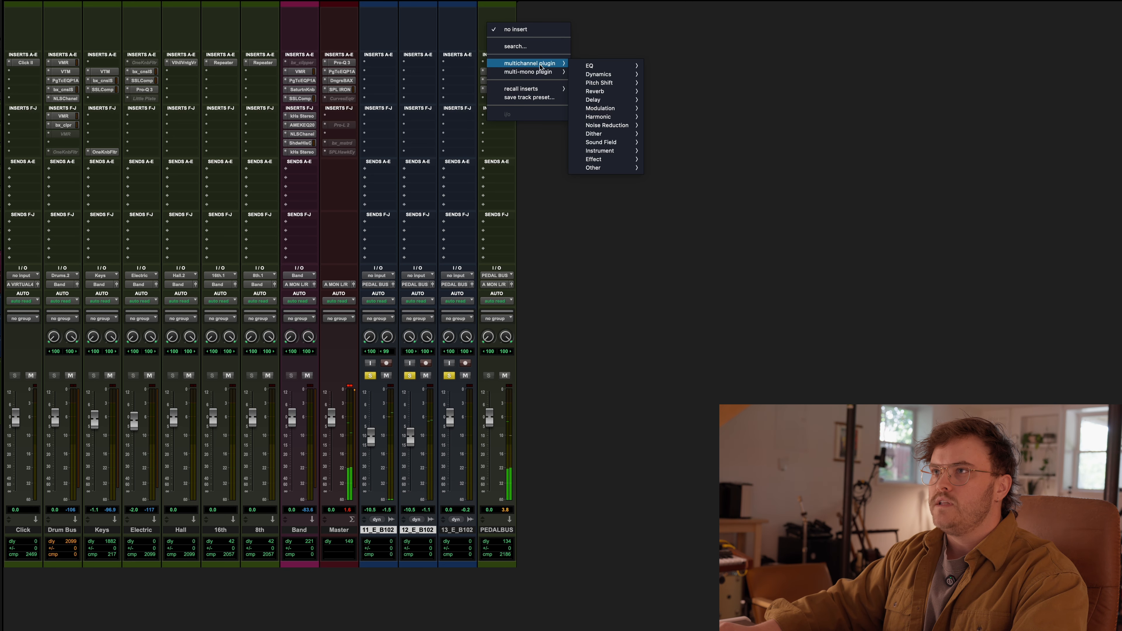
type("tremolo")
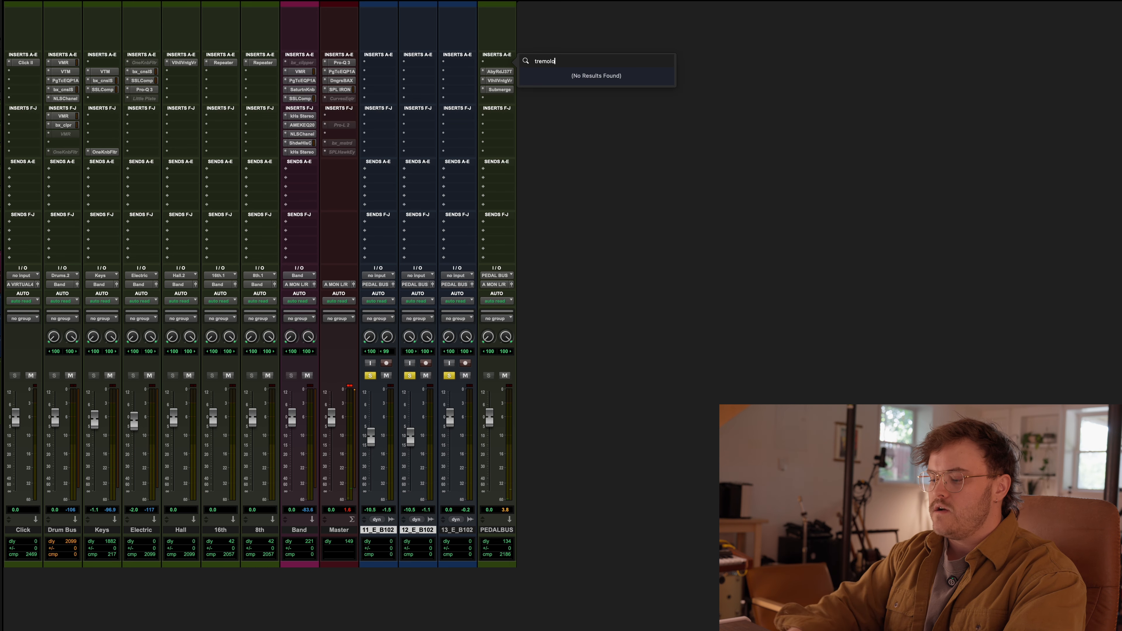
key("BackSpace")
left_click(554, 74)
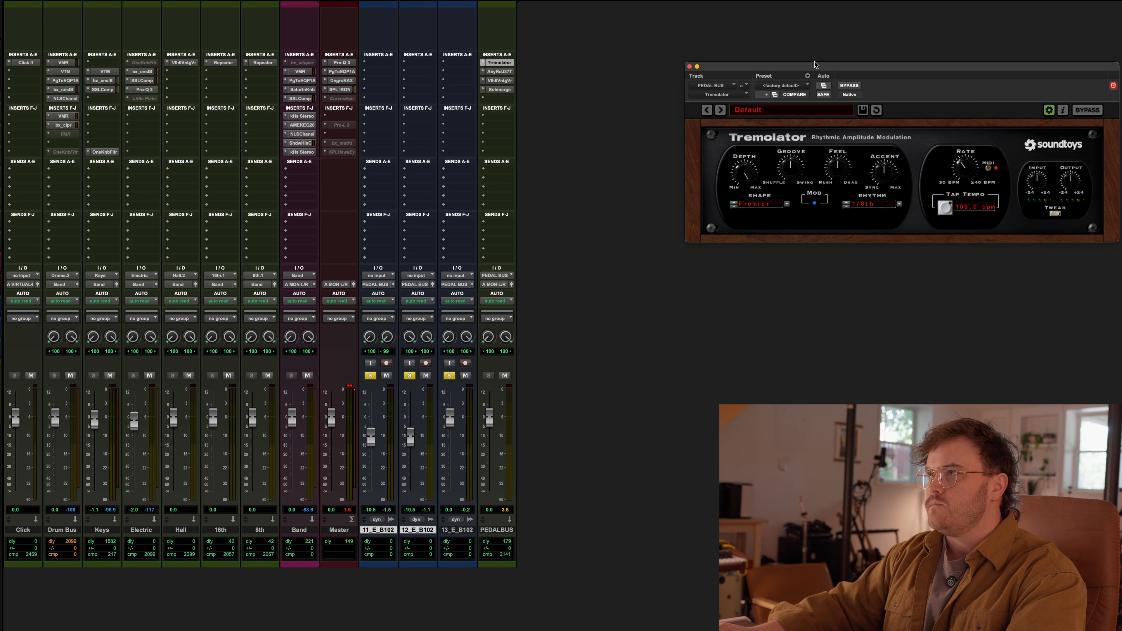
Step: Play the session and temporarily bypass the PEDAL BUS inserts after Tremolator to hear the tremolo on its own
left_click_drag(845, 66, 753, 108)
key("space")
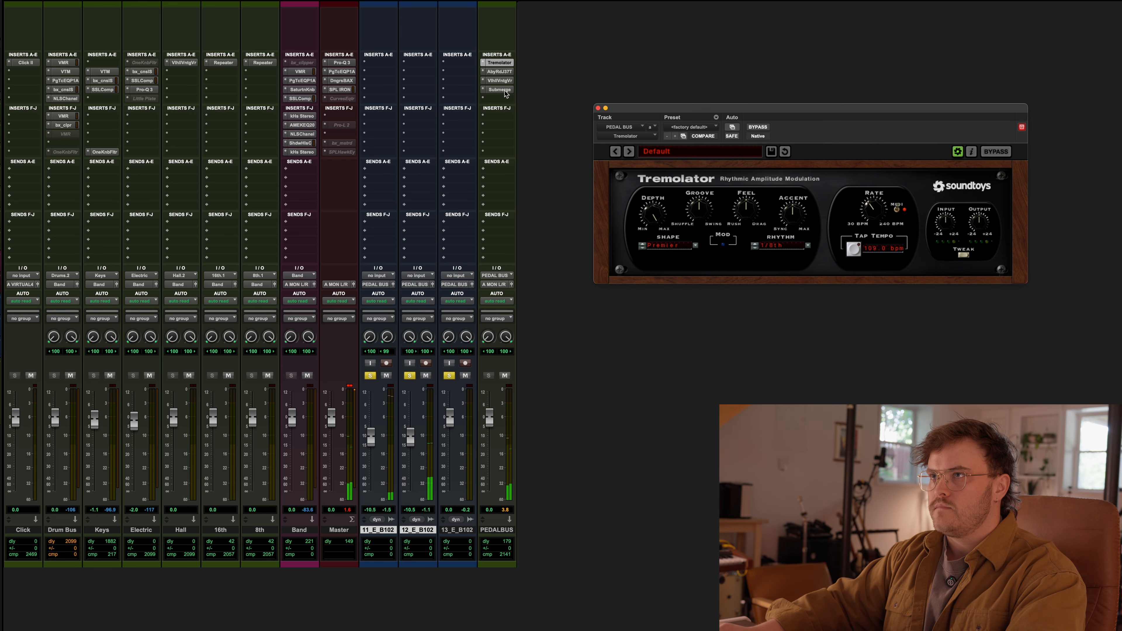
left_click(502, 72, "ctrl+super")
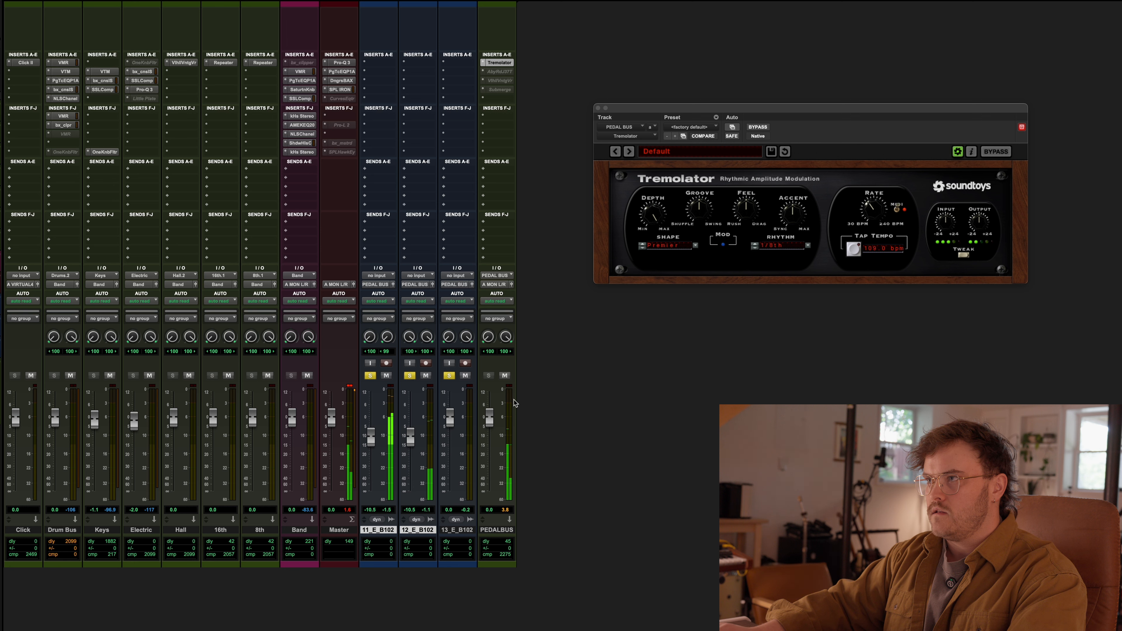
left_click(498, 72, "ctrl+super")
Step: Add FabFilter Pro-Q 3 (stereo) to the fifth insert of PEDAL BUS with a 36 dB/oct low cut at 147.03 Hz
left_click_drag(500, 89, 503, 100)
left_click(496, 100)
type("fab")
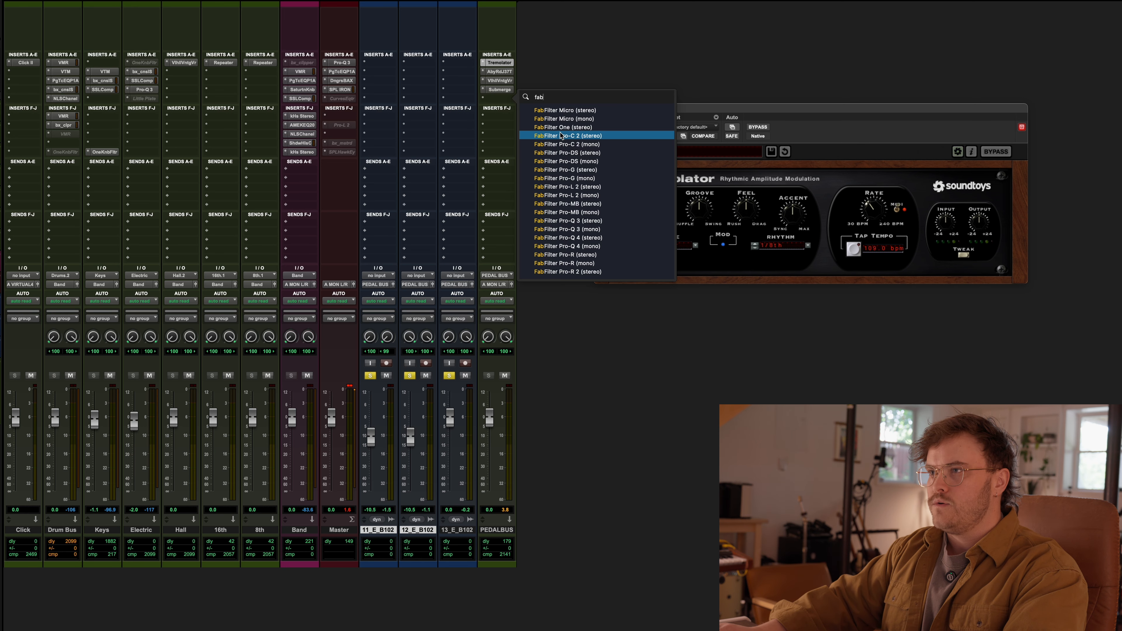
left_click(564, 221)
left_click(743, 258)
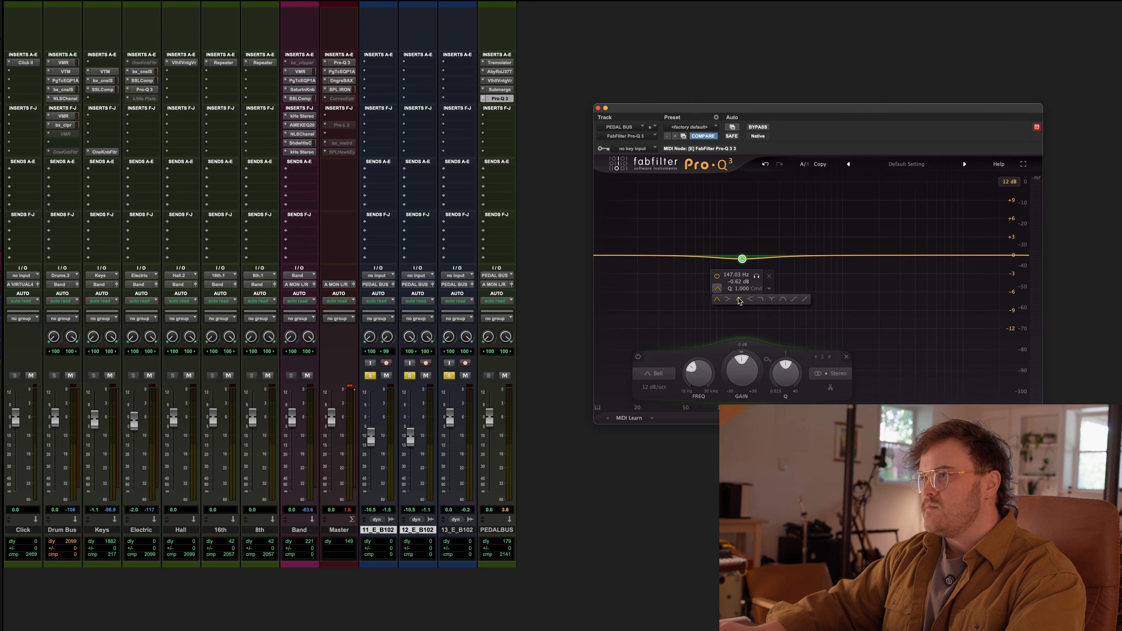
left_click(740, 300)
left_click(751, 239)
left_click(747, 308)
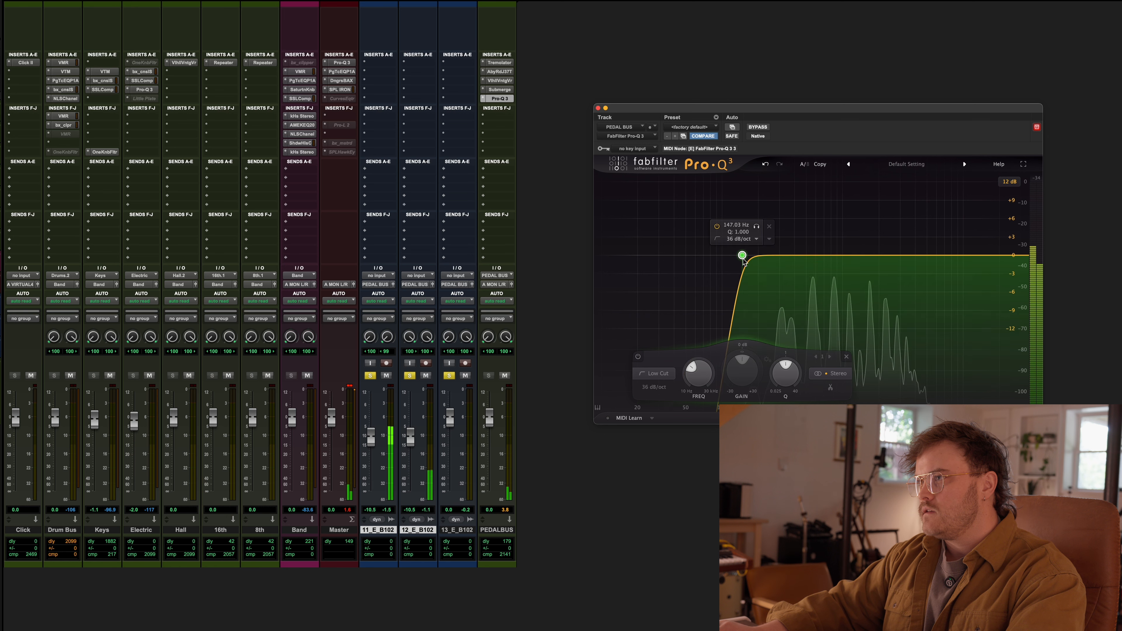
Step: Adjust the midrange in Pro-Q 3 and set the 11_E and 12_E faders to -9.9 and -8.6 dB
left_click(813, 259)
left_click_drag(828, 277, 829, 254)
left_click_drag(374, 448, 373, 444)
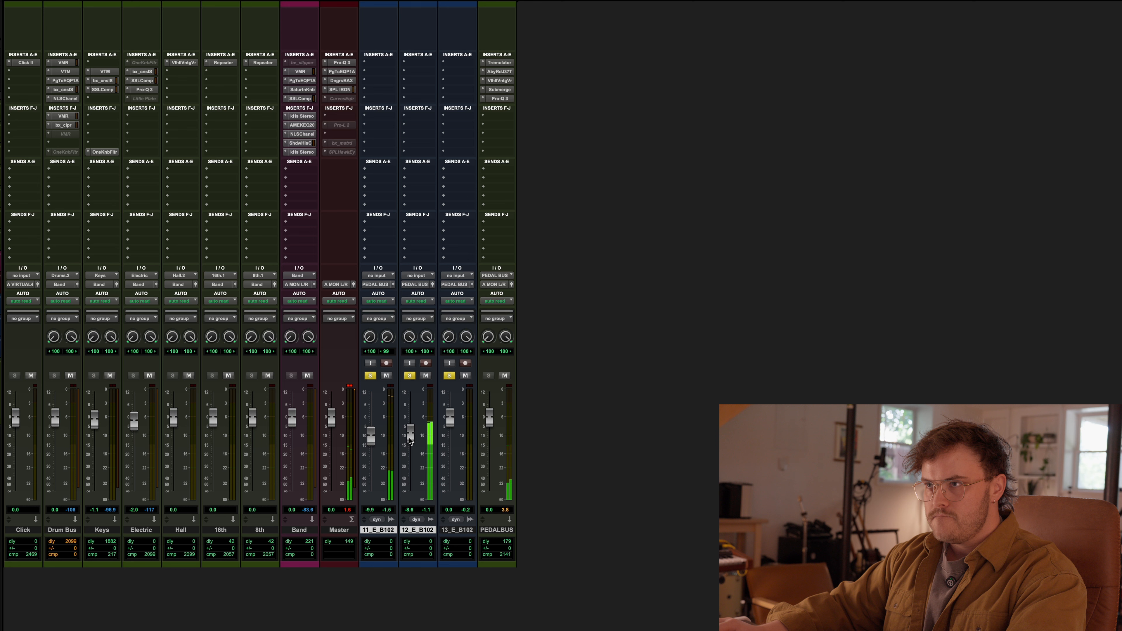
Step: Route the PEDAL BUS output to the Keys track and move it with the three BlueEyes tracks between Drum Bus and Keys
left_click(494, 284)
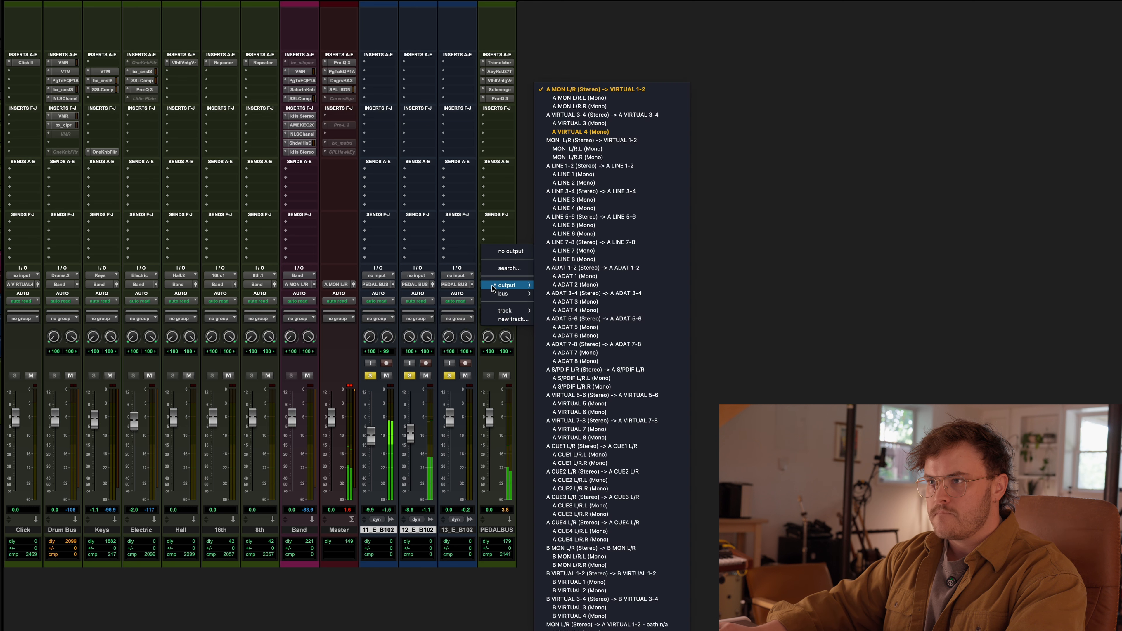
mouse_move(504, 313)
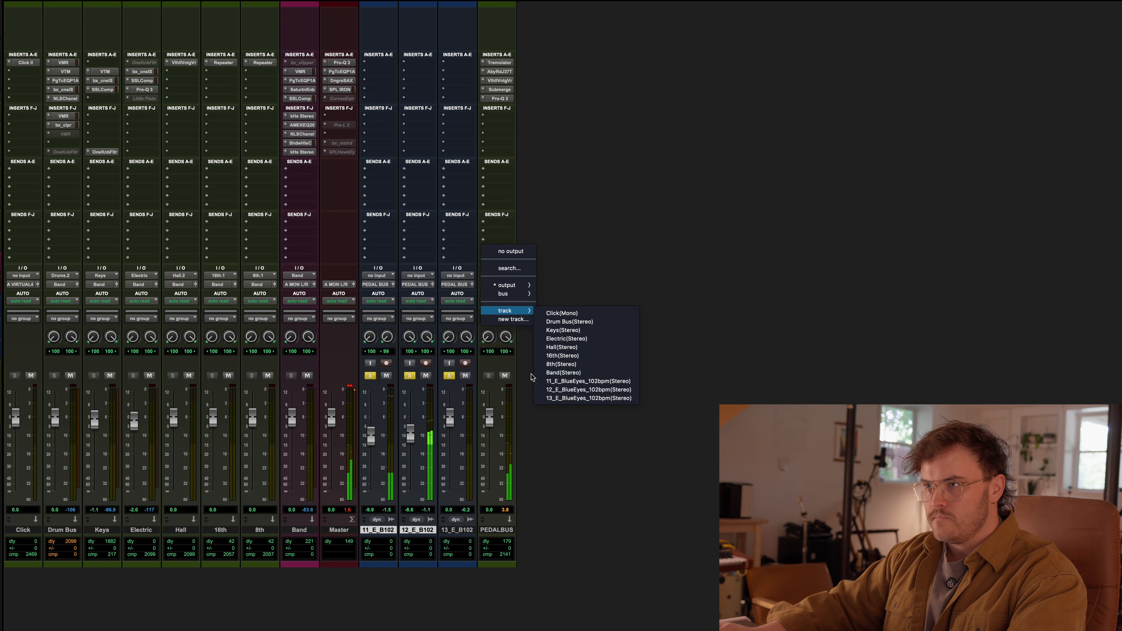
left_click(564, 330)
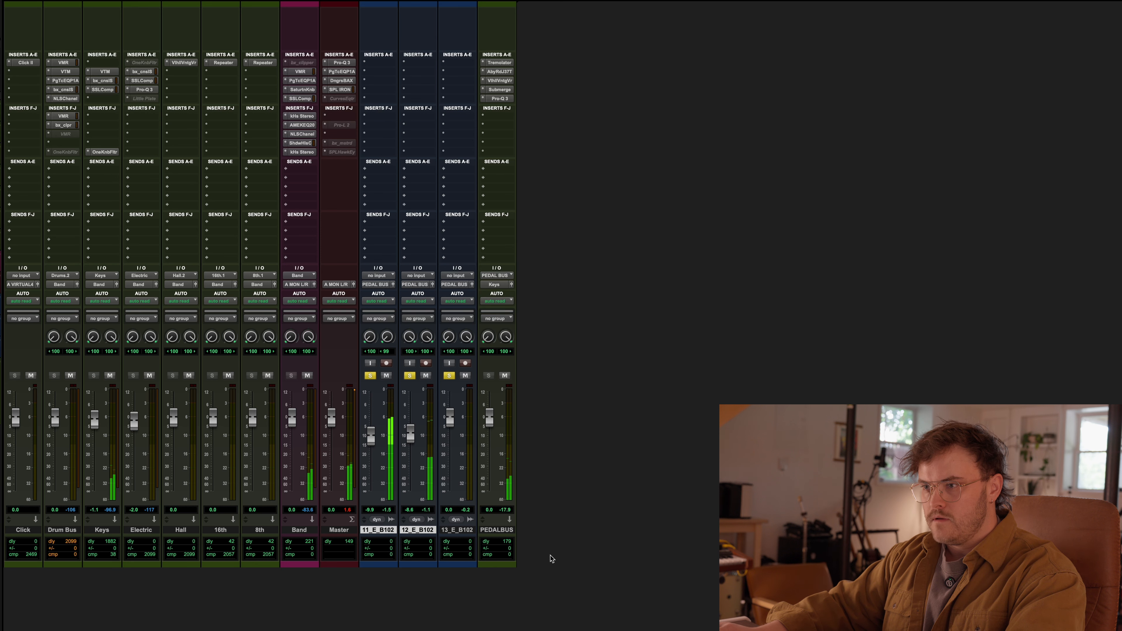
left_click(495, 531, "shift")
left_click_drag(383, 530, 87, 537)
Step: Rename the three BlueEyes tracks Pedal 1, Pedal 2 and Pedal 3
double_click(91, 533)
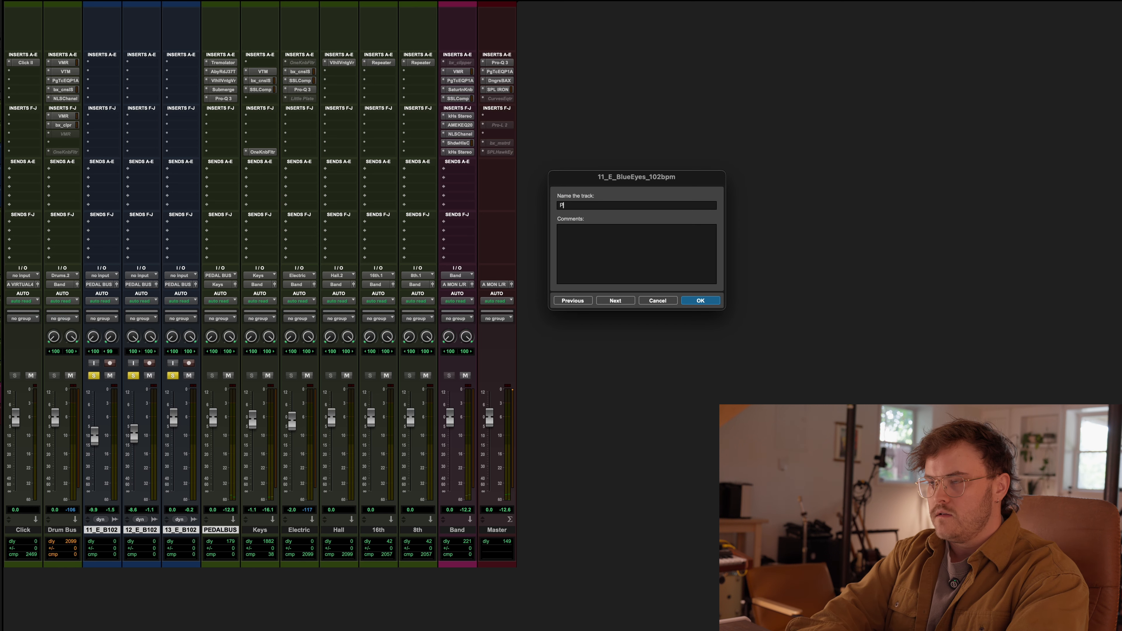
type("Pedal 1")
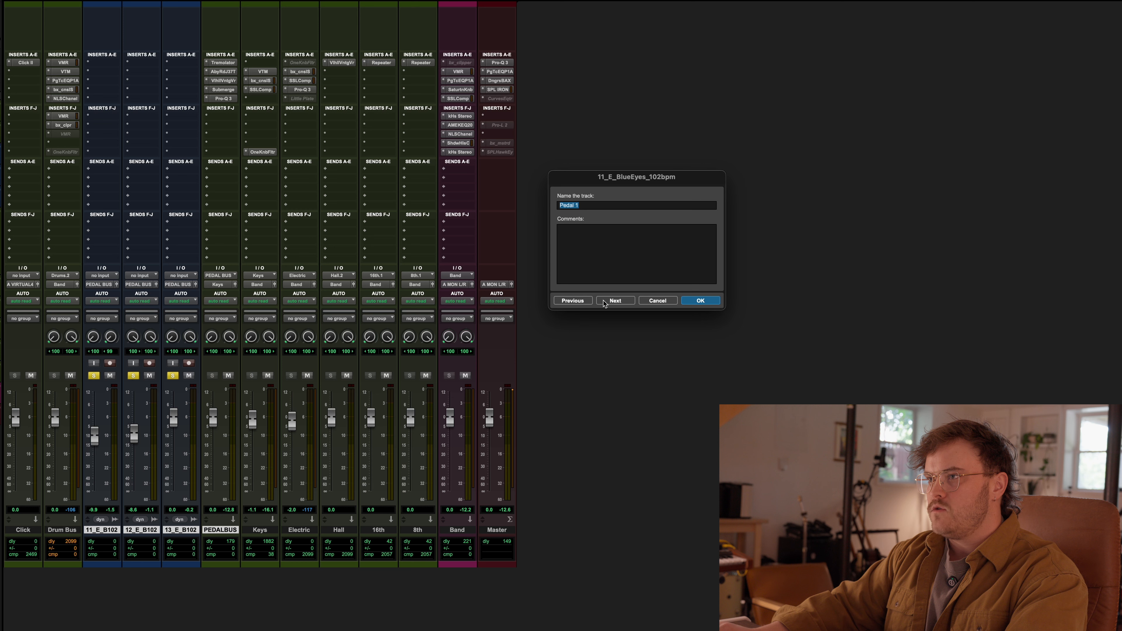
left_click(613, 304)
type("Pedal 1")
key("BackSpace")
type("2")
left_click(613, 305)
type("Pedal 1")
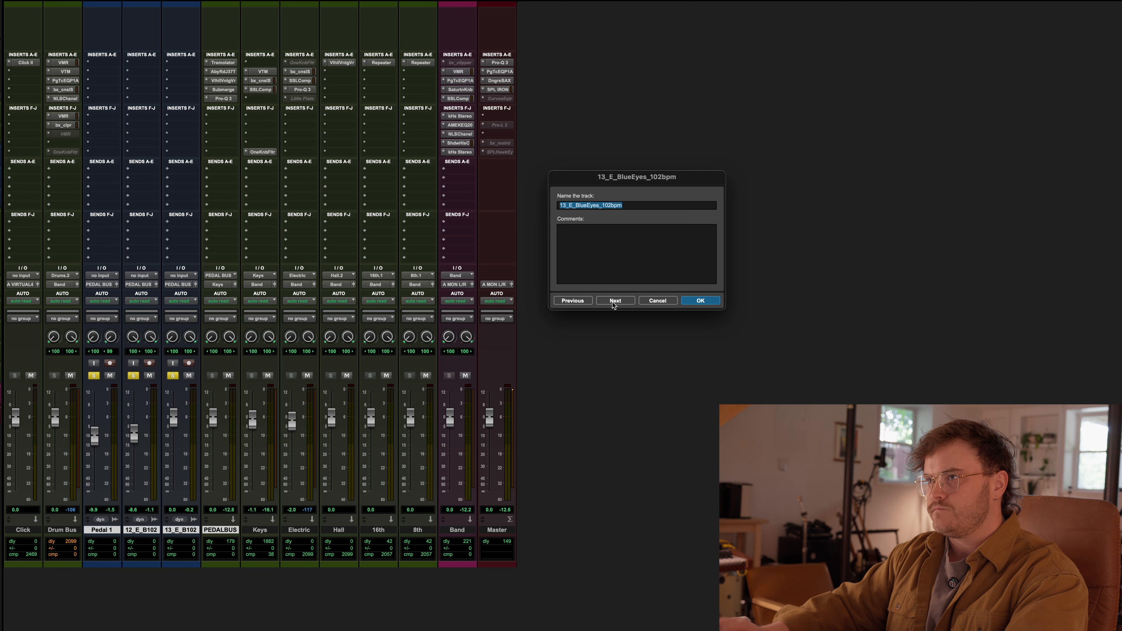
key("BackSpace")
type("3")
key("Return")
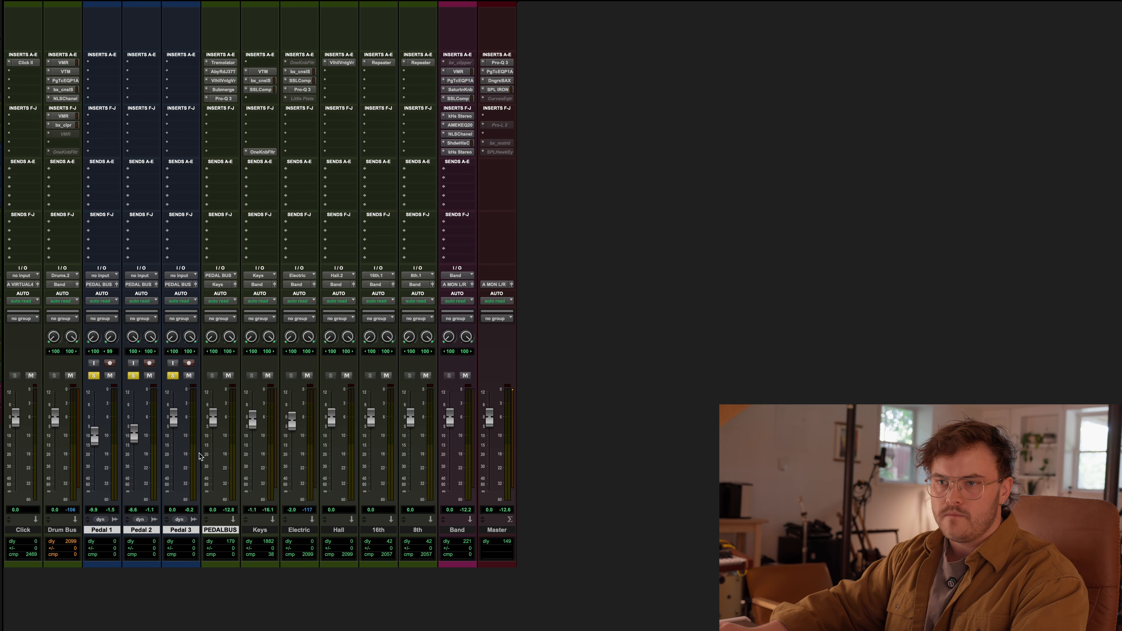
Step: Recolor the Pedal 1, Pedal 2 and Pedal 3 tracks green and close the color palette
left_click(184, 531)
left_click(109, 532)
double_click(85, 565)
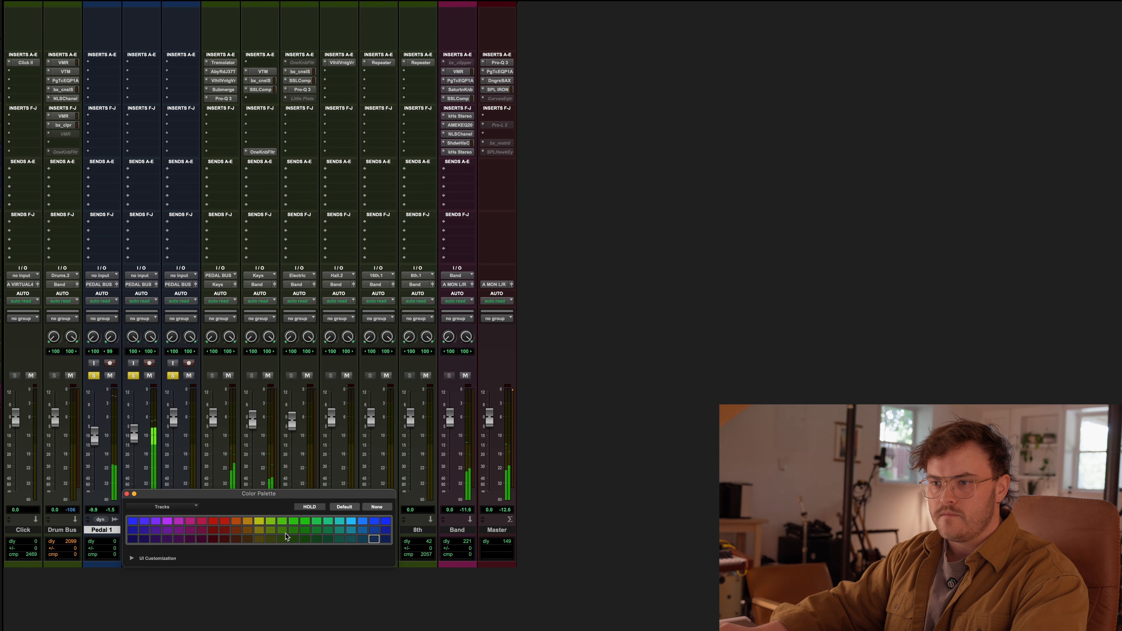
left_click(247, 541)
left_click(282, 531)
left_click(127, 494)
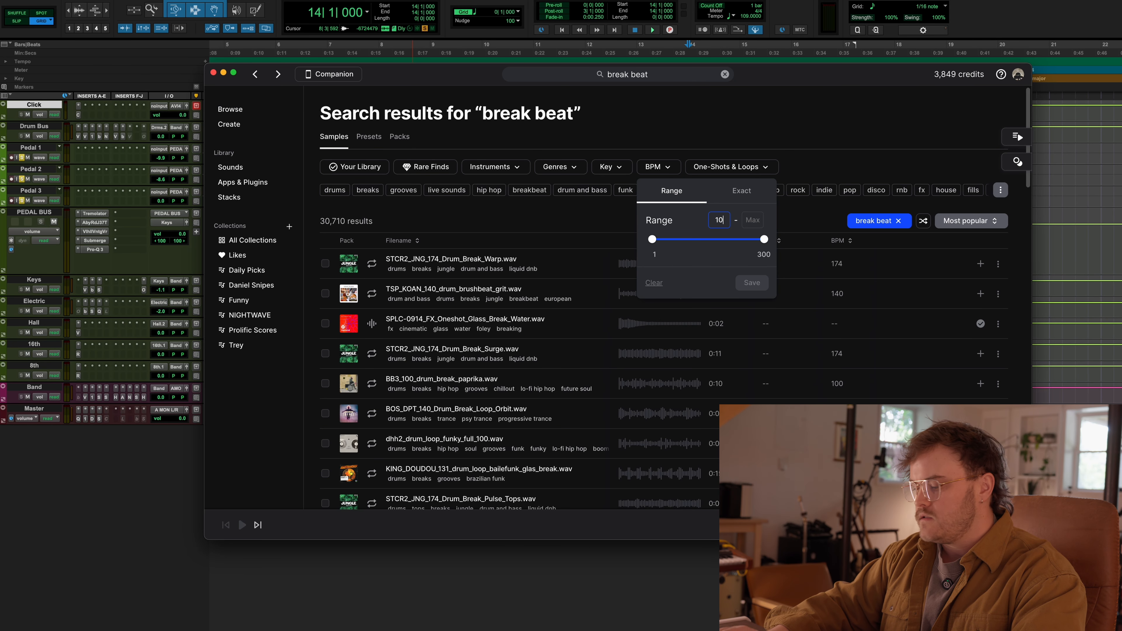
Step: Filter the break beat samples in Splice to 105–115 BPM and preview ic_drm110_views1.wav
type("115")
key("Return")
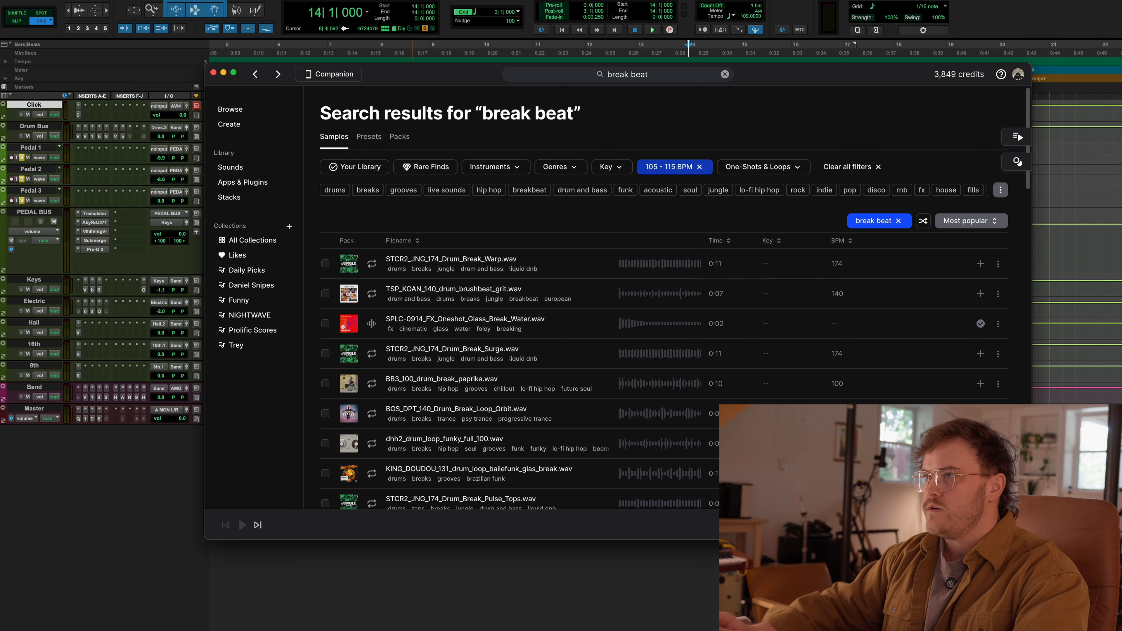
left_click(378, 265)
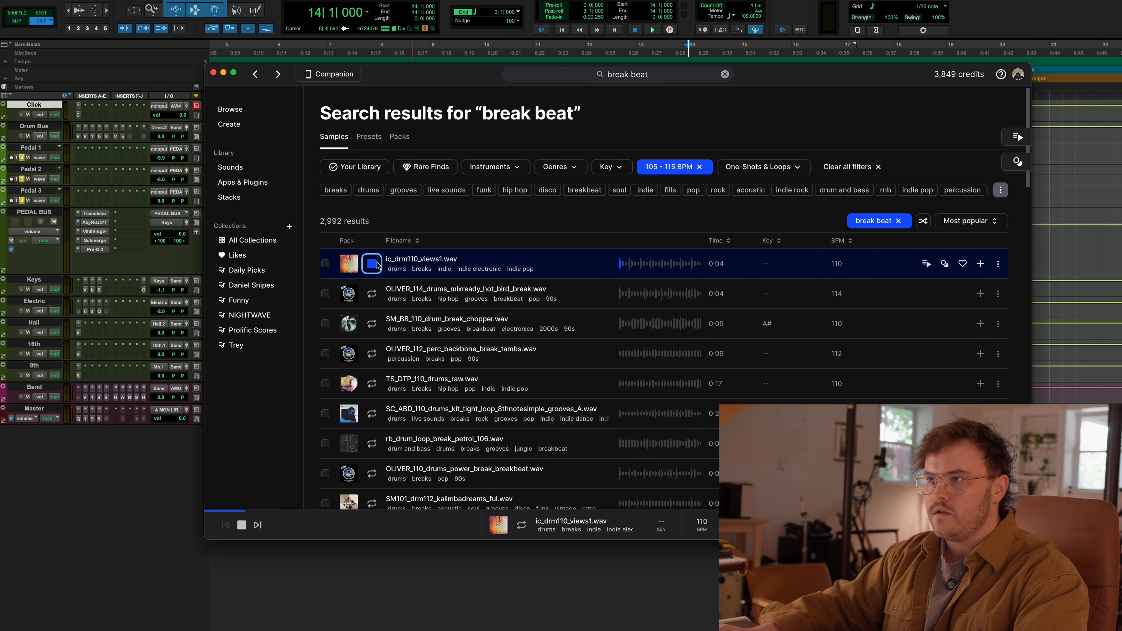
Step: Preview the following break beat loops one after another through OLIVER_110_drums_power_break_breakbeat.wav
key("Down")
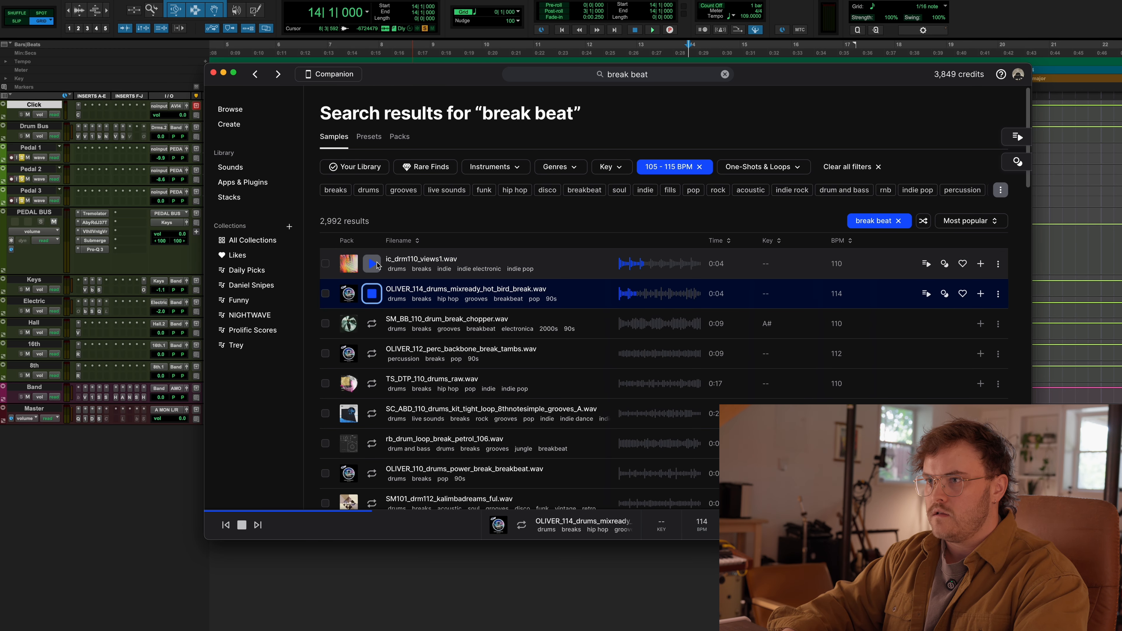
key("Down")
key("Down")
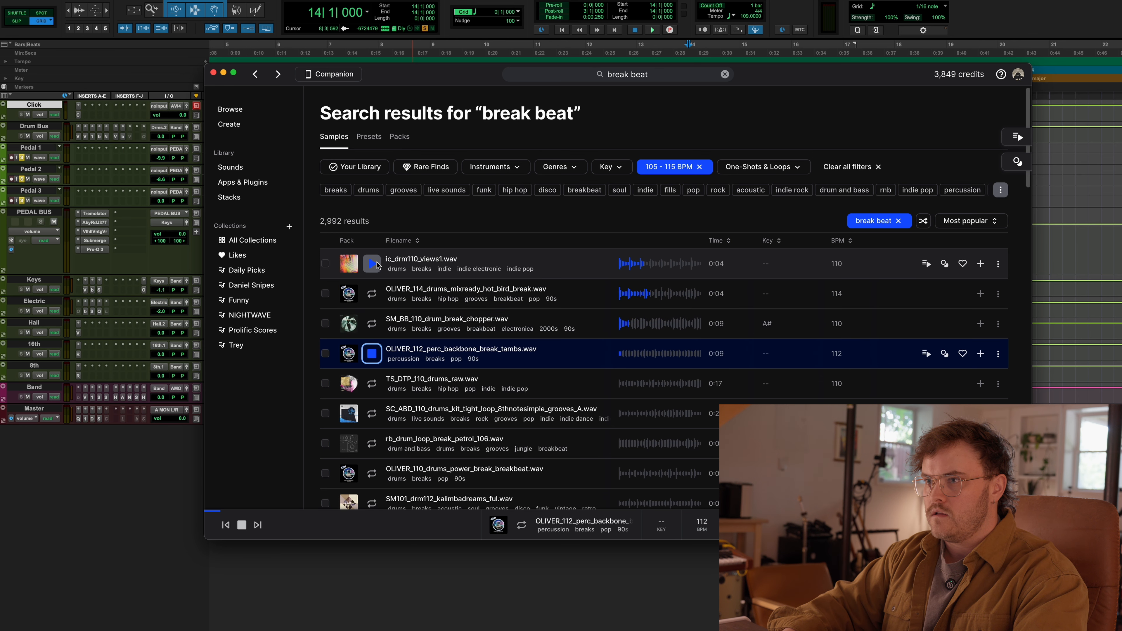
key("Down")
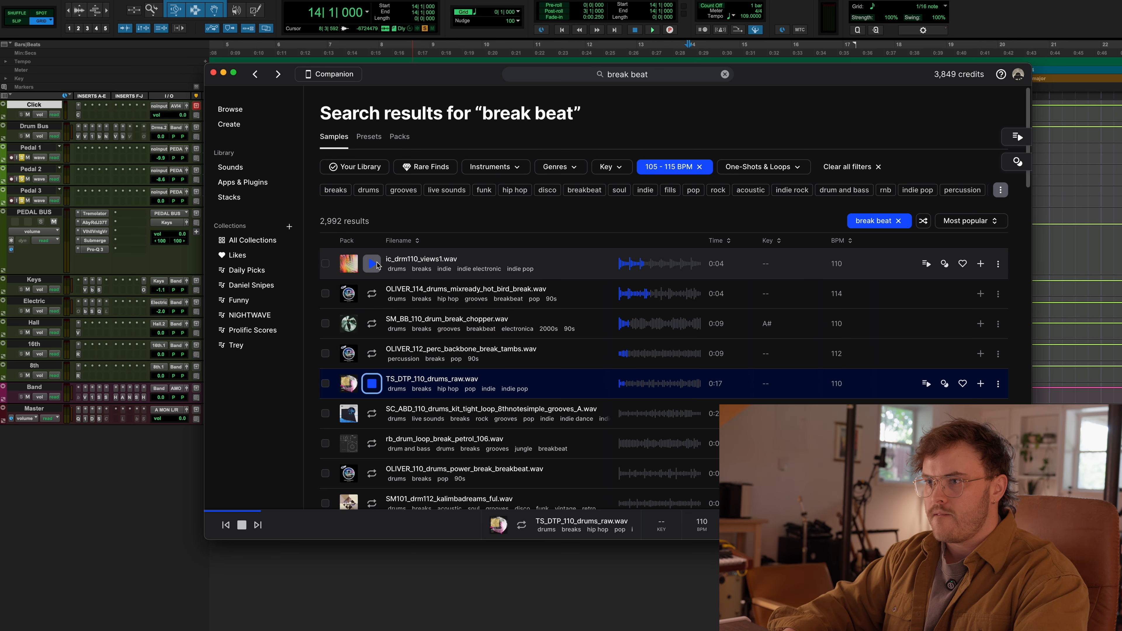
key("Down")
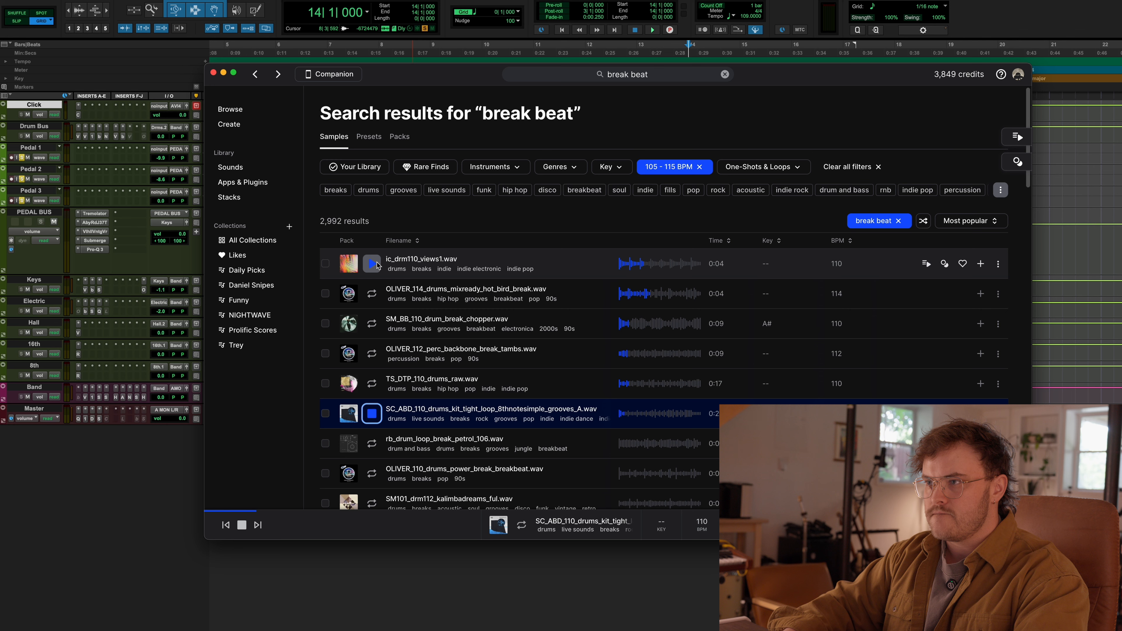
key("Down")
key("Down")
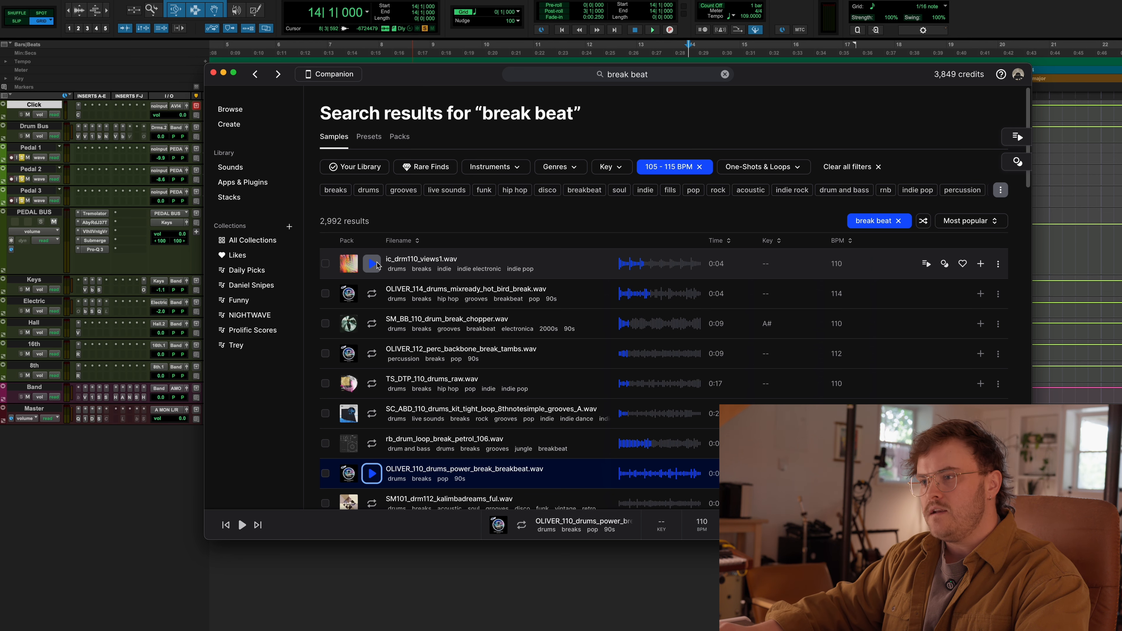
left_click(371, 474)
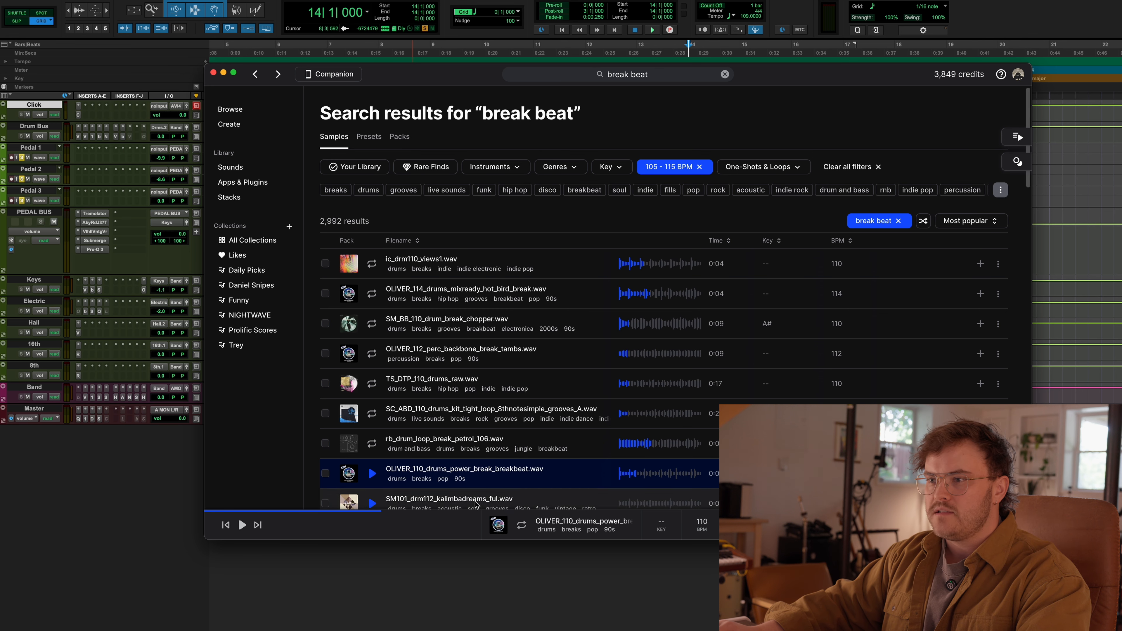
Step: Import OLIVER_110_drums_power_break_breakbeat.wav onto a new track in Pro Tools and move its clip to start at bar 6
left_click_drag(438, 471, 787, 417)
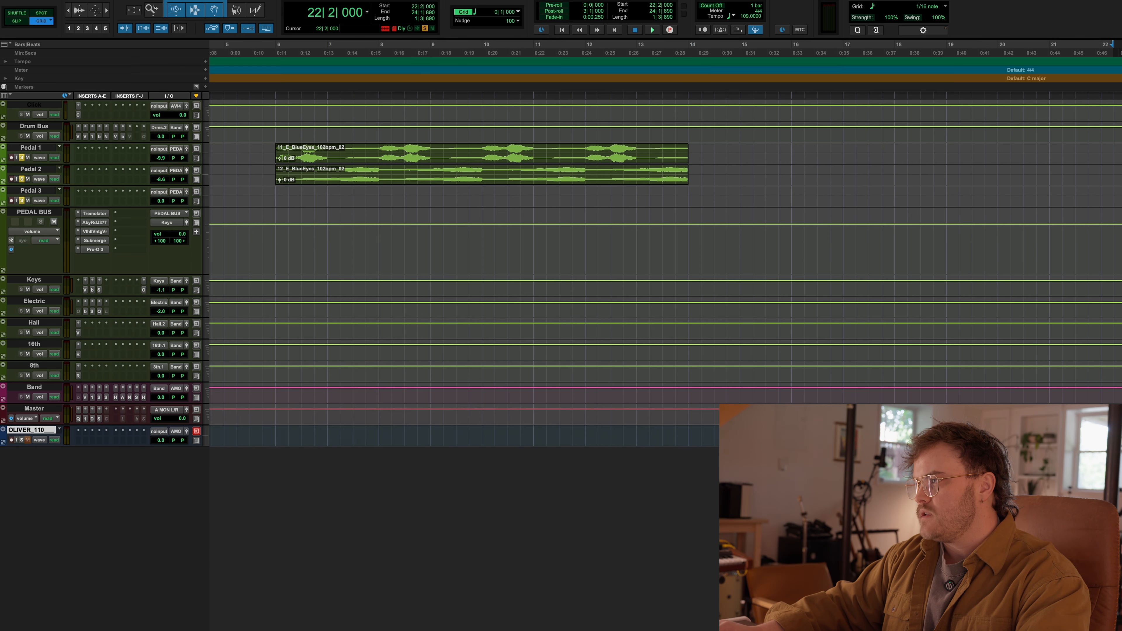
left_click_drag(1120, 437, 312, 452)
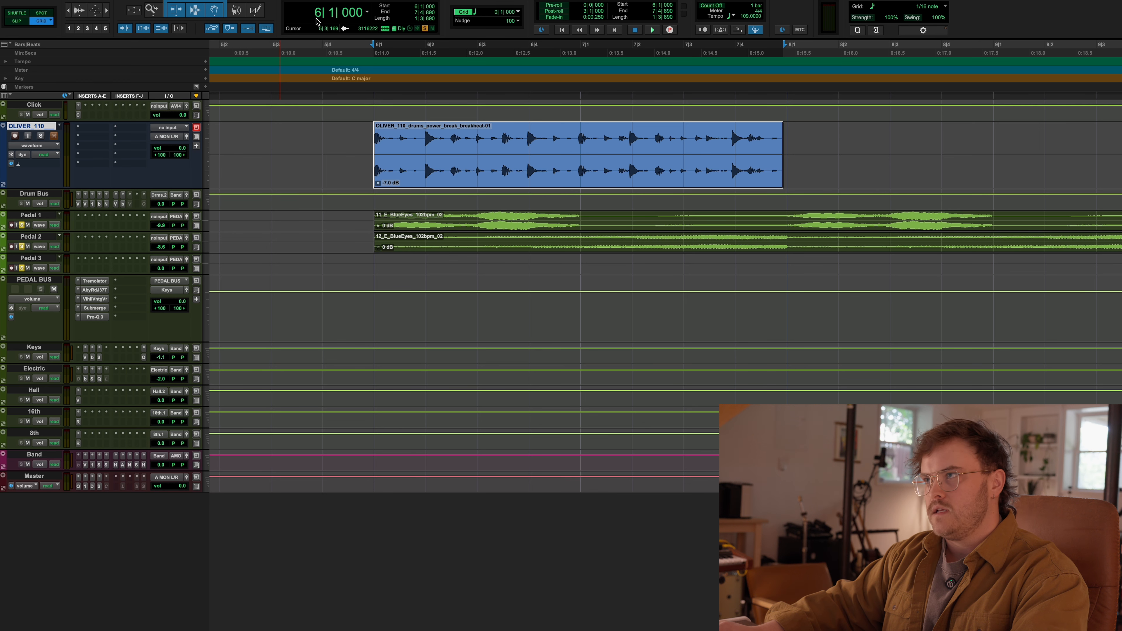
Step: Time-stretch the OLIVER_110 breakbeat clip with the Trim tool in TCE mode so that it ends at bar 8
left_click_drag(781, 164, 883, 185)
left_click(797, 143)
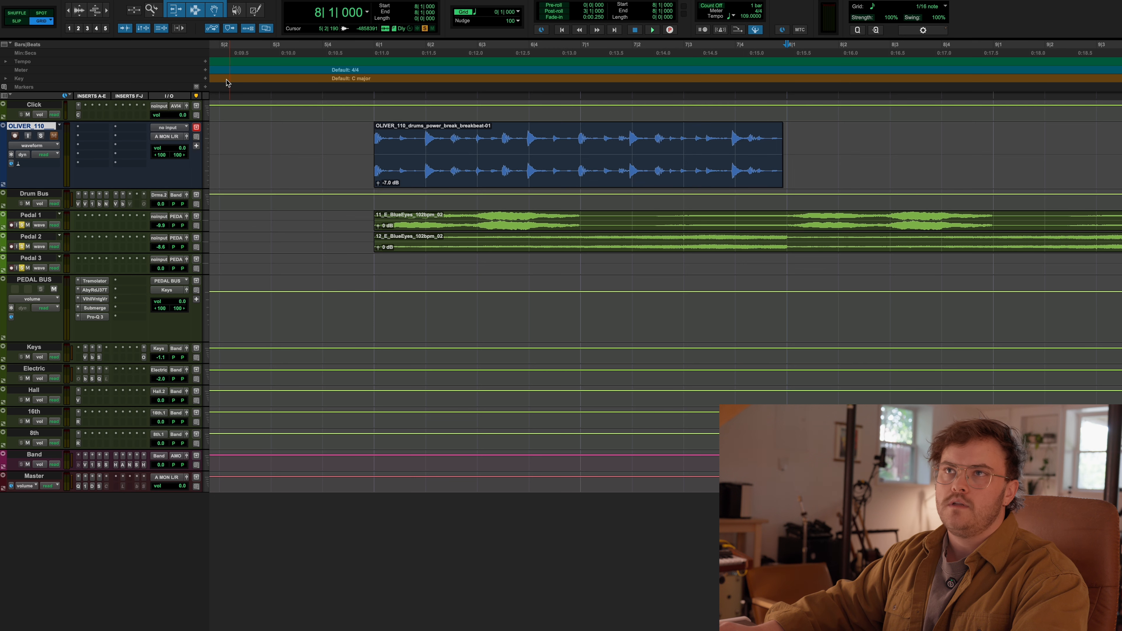
left_click(182, 17)
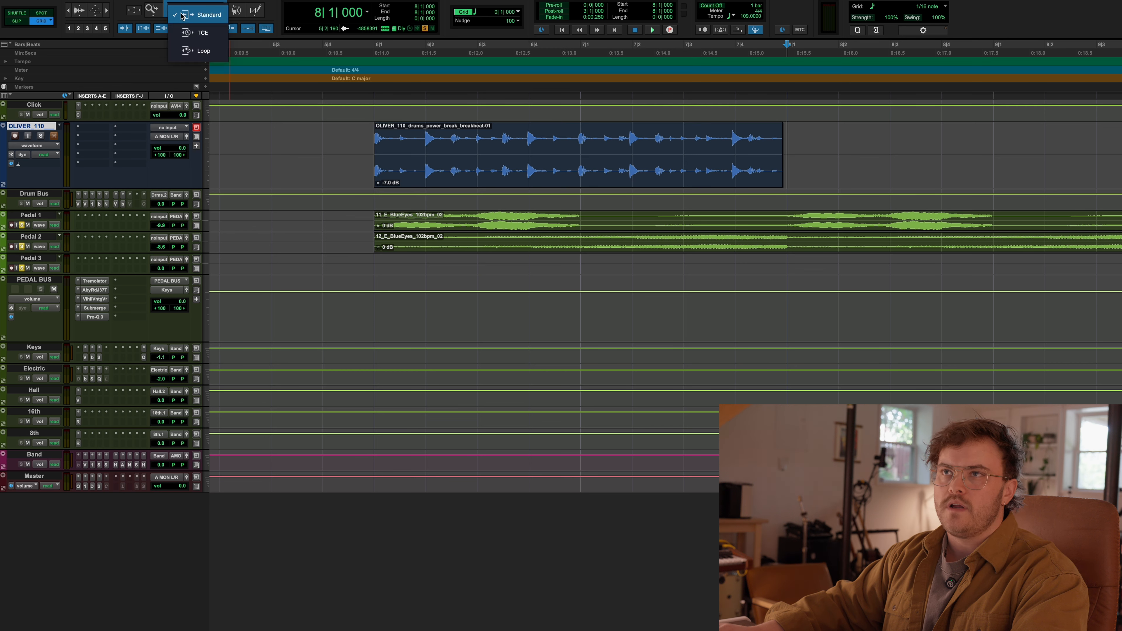
left_click(195, 32)
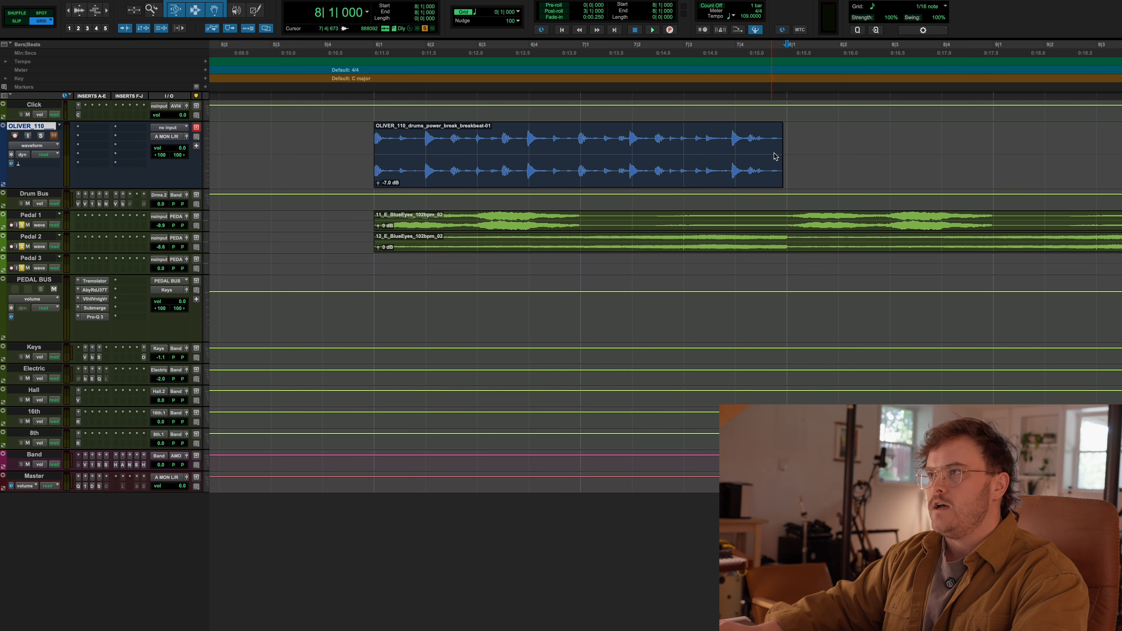
left_click_drag(779, 160, 989, 156)
key("ctrl+z")
left_click_drag(773, 169, 786, 168)
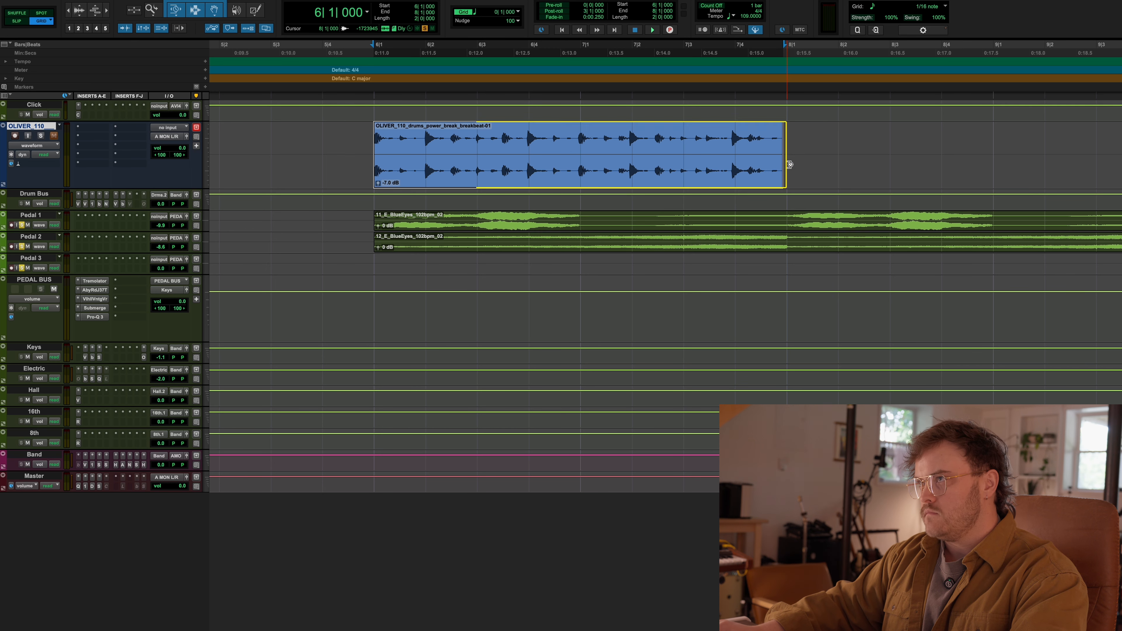
Step: Duplicate the stretched breakbeat clip to bar 8 and return the Trim tool to Standard mode
key("ctrl+d")
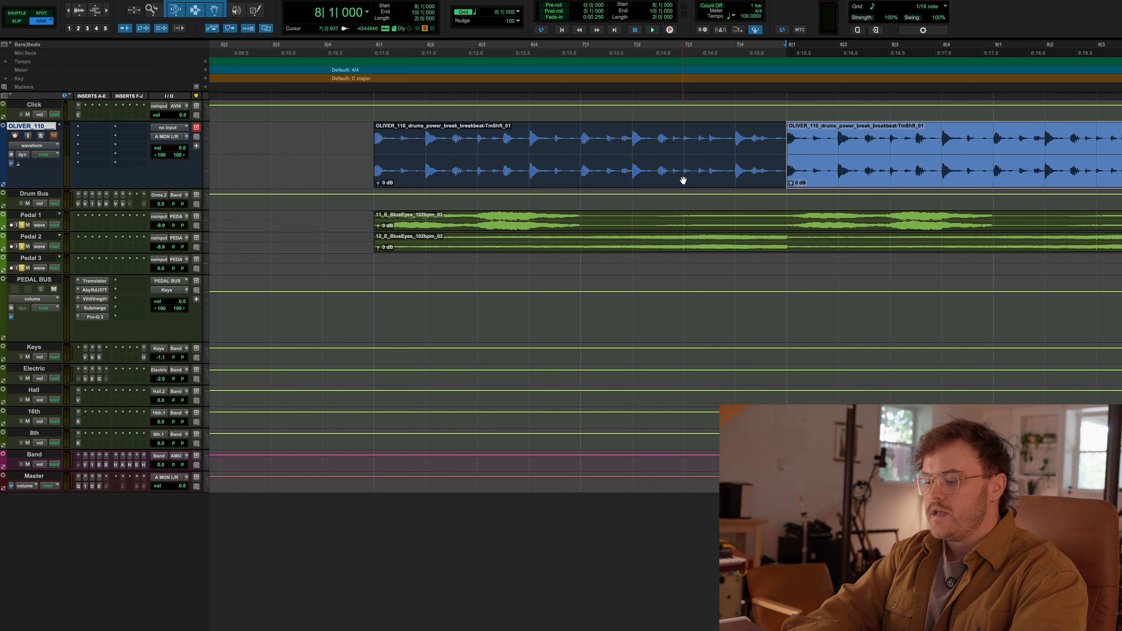
scroll(675, 181, "right", 5)
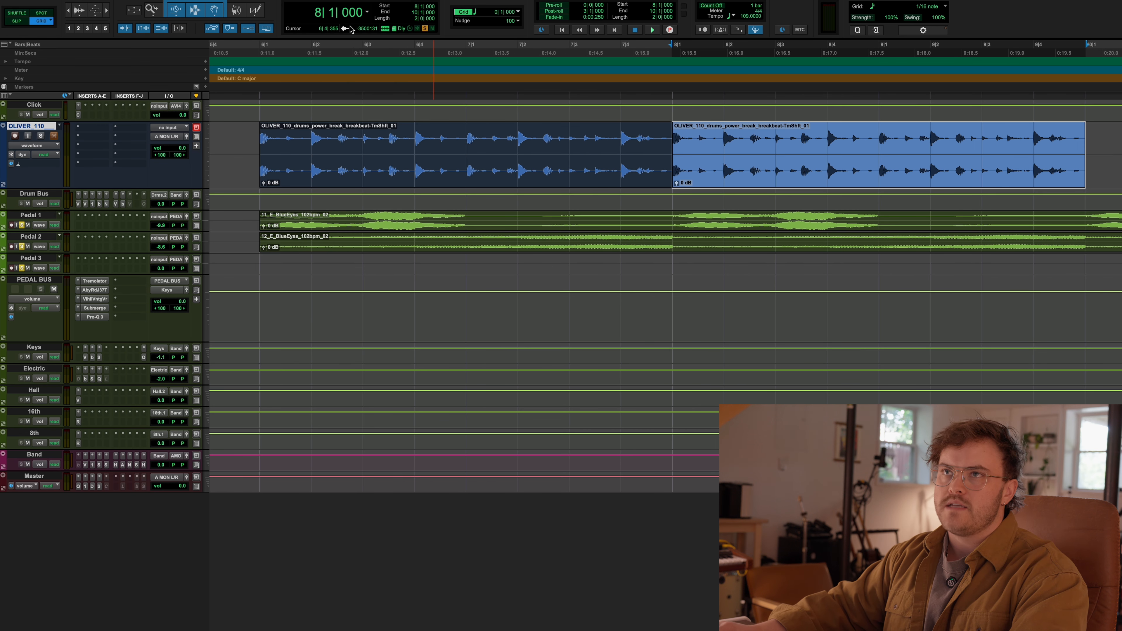
left_click(182, 13)
left_click(198, 20)
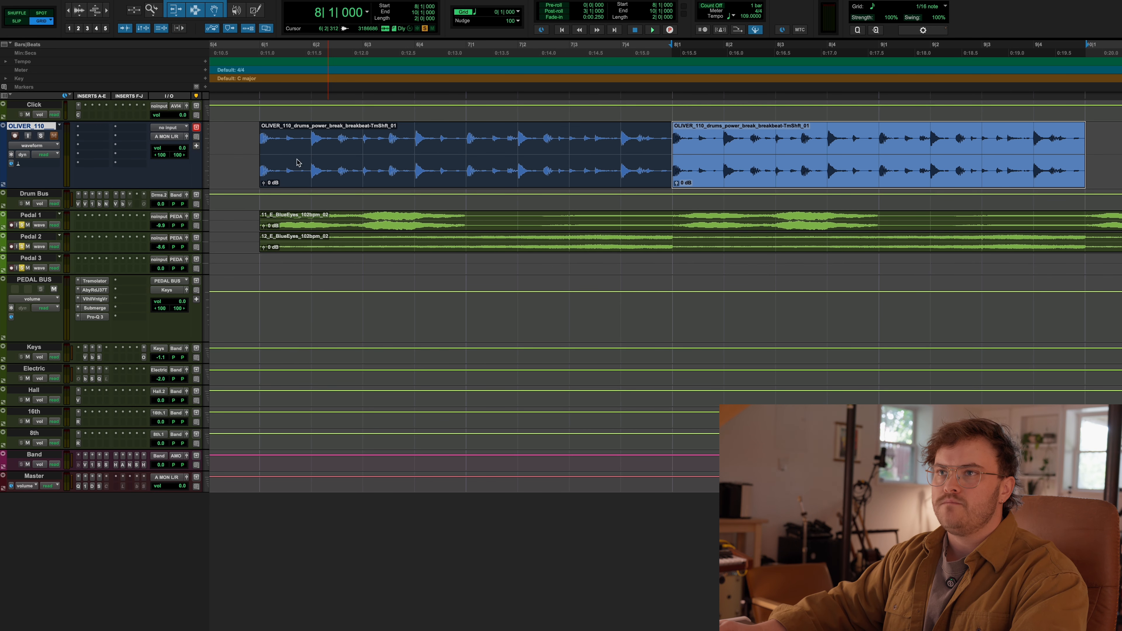
Step: Play the breakbeat briefly from bar 5 beat 4 and clear the solos on the Pedal tracks
left_click(232, 153)
scroll(252, 145, "left", 10)
key("space")
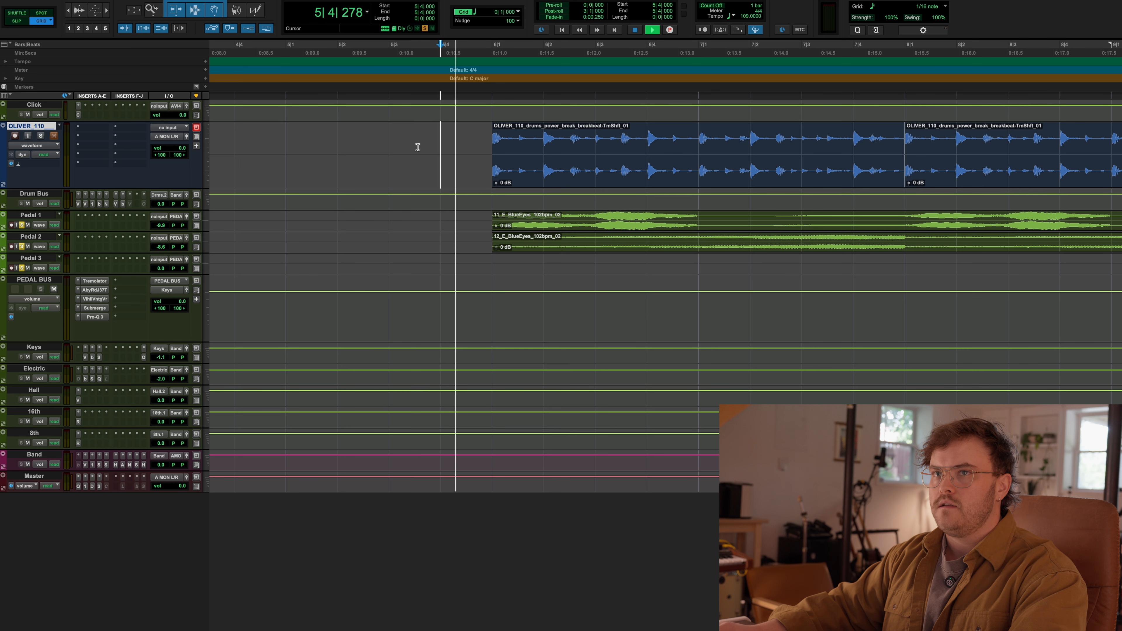
key("space")
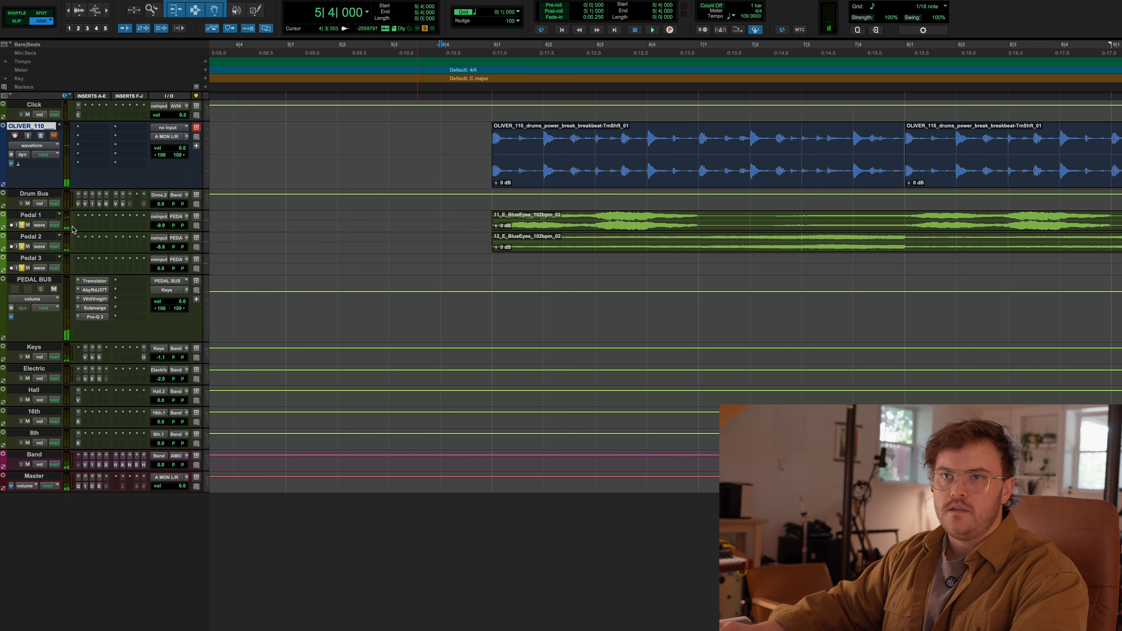
left_click(18, 225, "alt")
key("Return")
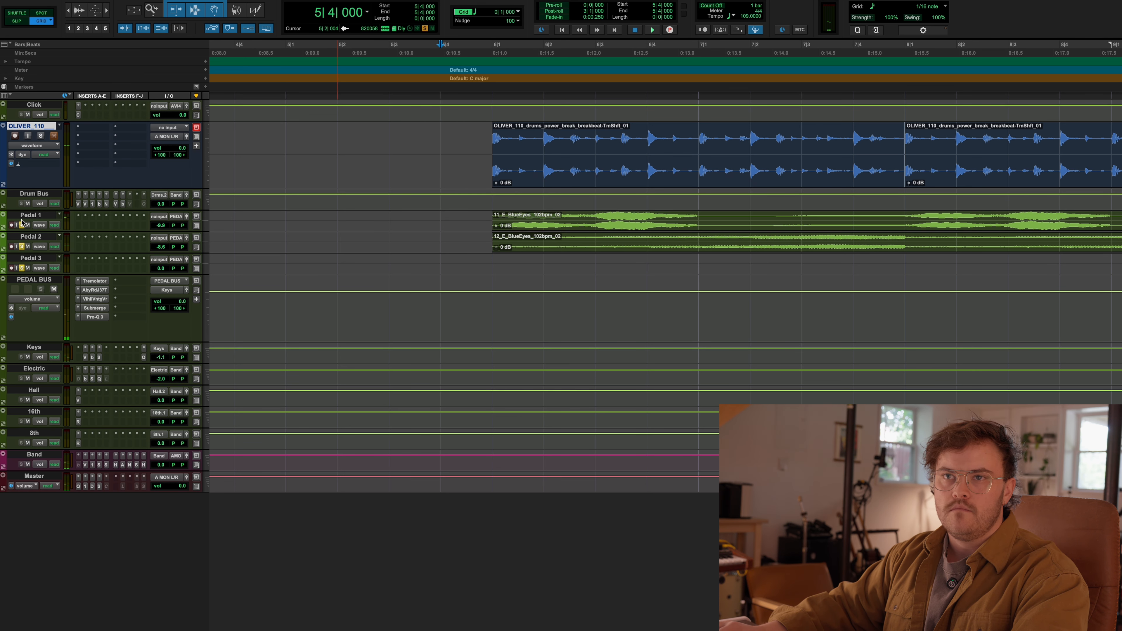
Step: Route the OLIVER_110 track's output to the Drum Bus and lower its volume to -14.5 dB
left_click(171, 138)
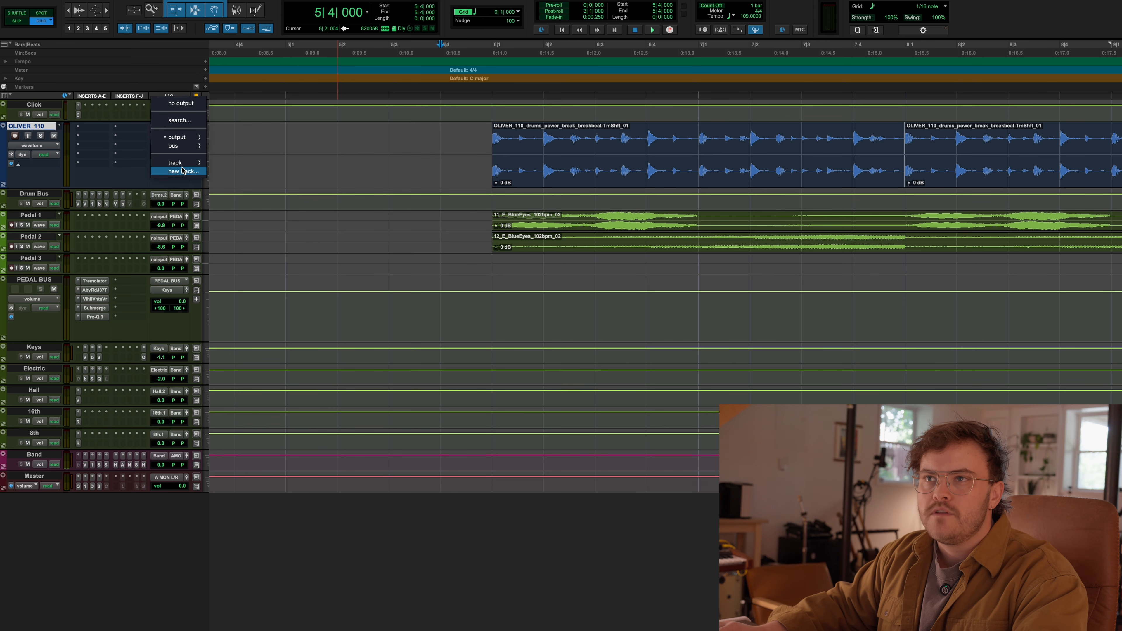
mouse_move(186, 167)
left_click(239, 173)
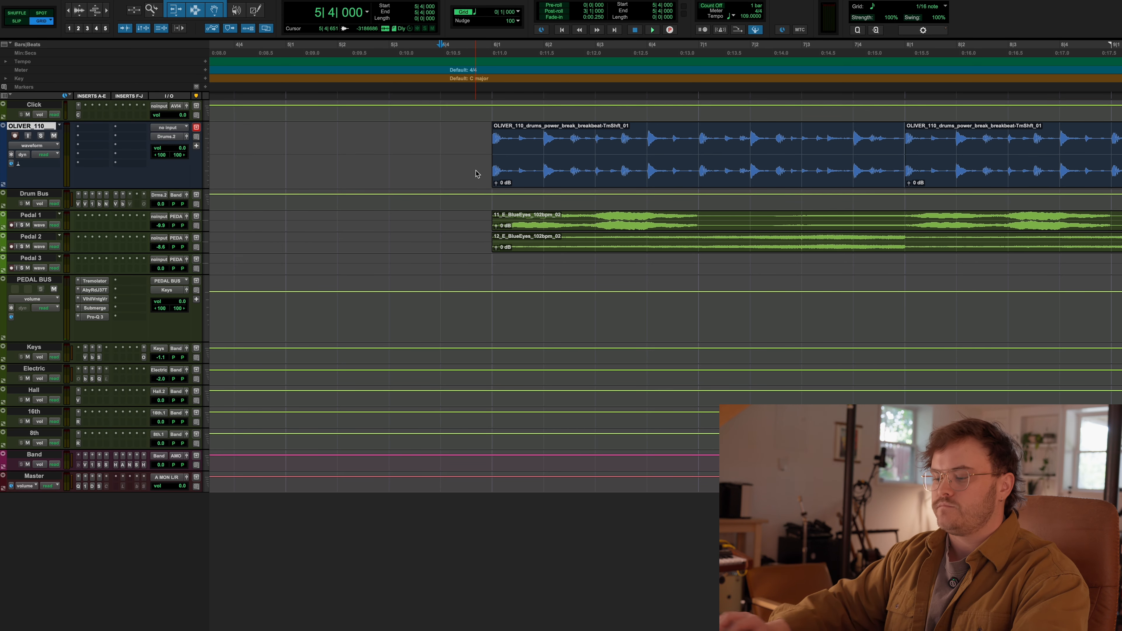
key("super+equal")
left_click_drag(56, 426, 60, 452)
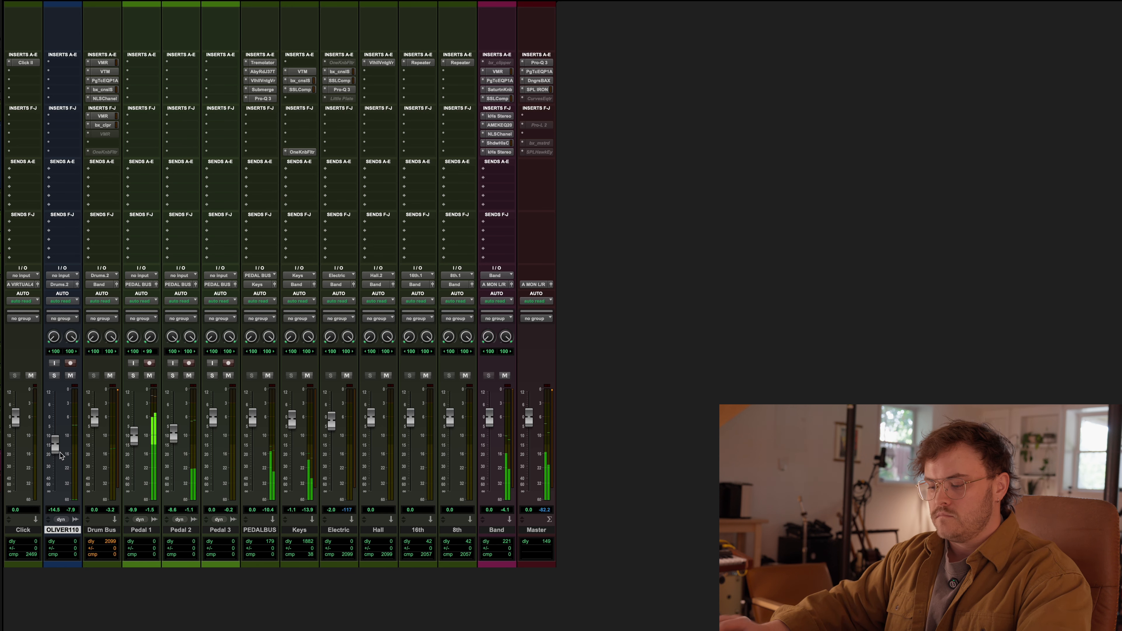
key("super+equal")
Step: Place the cursor at bar 6, switch to Splice and preview SM101_drm112_kalimbadreams_ful.wav from the break beat results
scroll(714, 157, "left", 18)
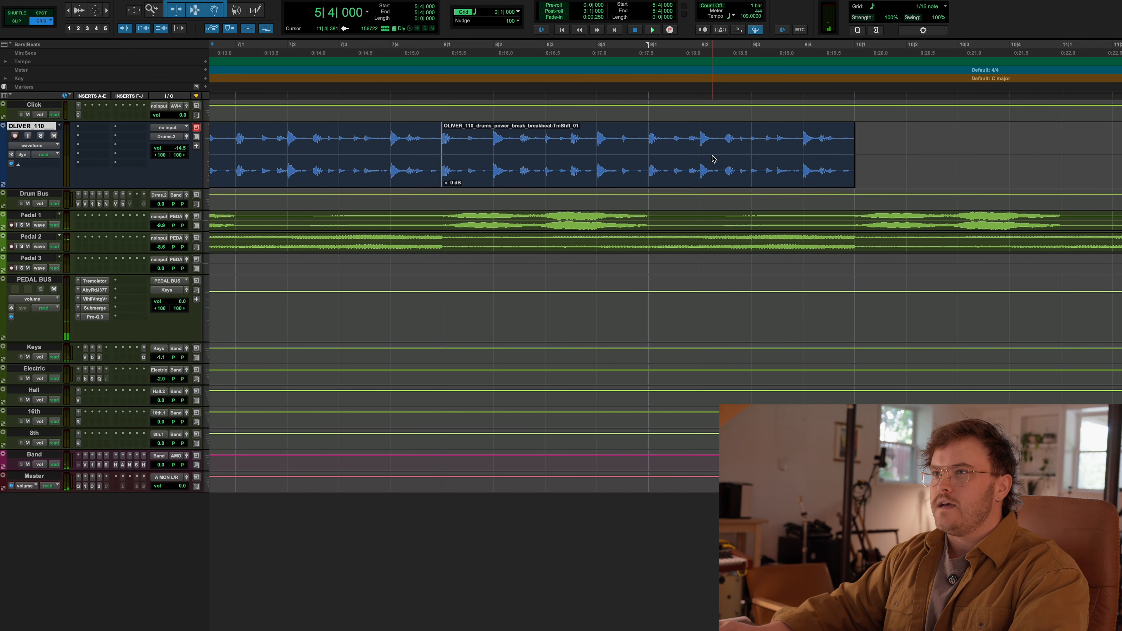
left_click(430, 146)
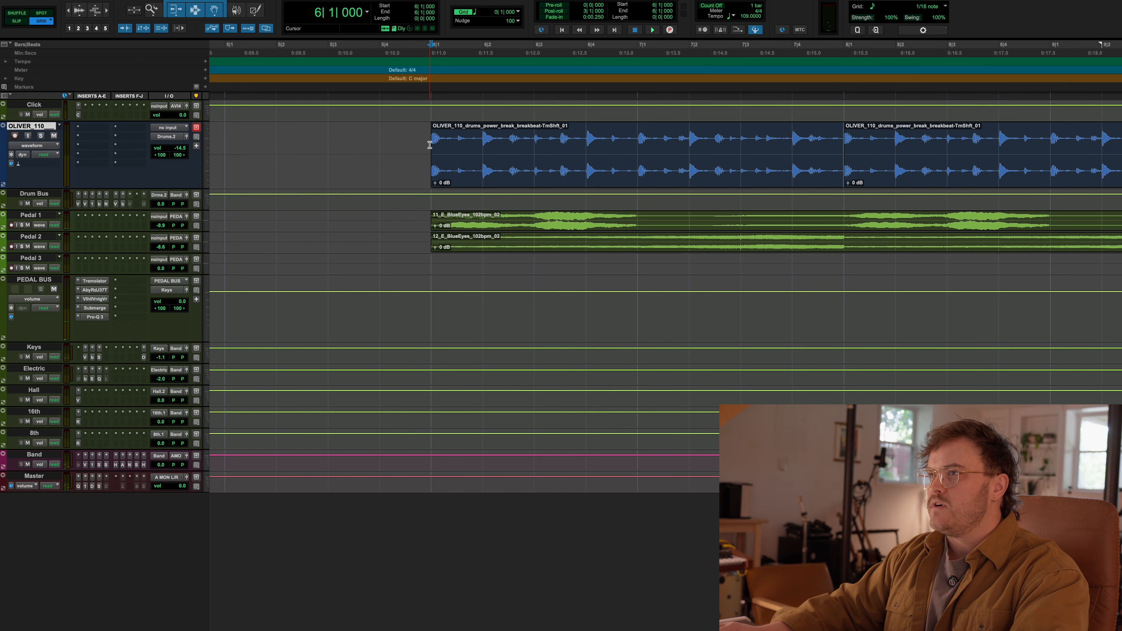
scroll(461, 166, "right", 2)
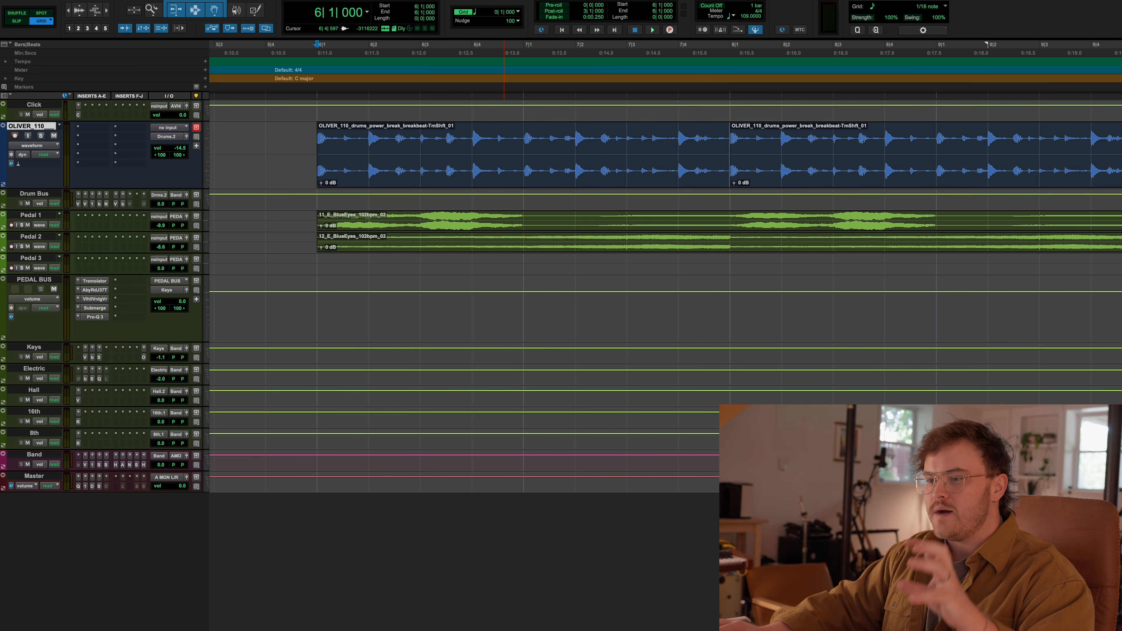
left_click(431, 630)
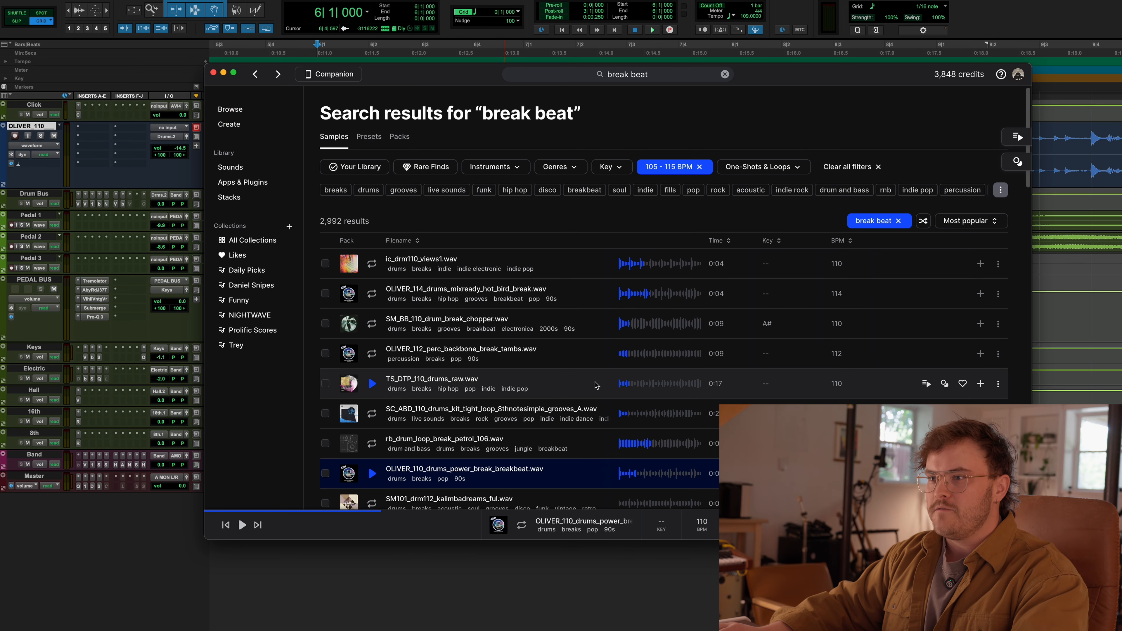
scroll(595, 387, "down", 1)
scroll(594, 388, "down", 2)
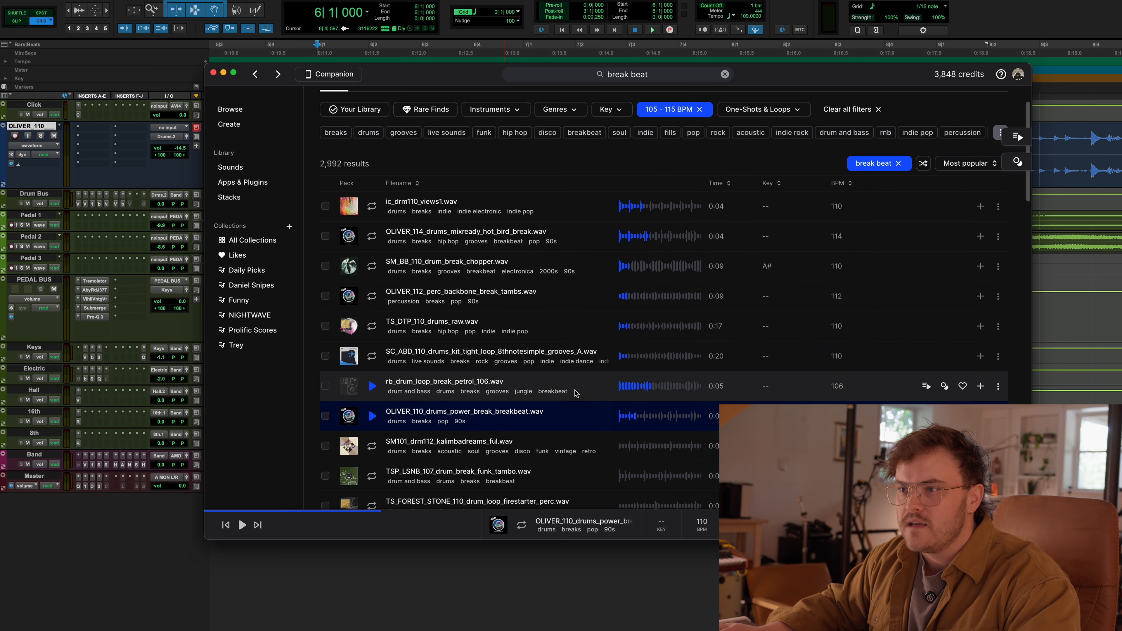
left_click(374, 448)
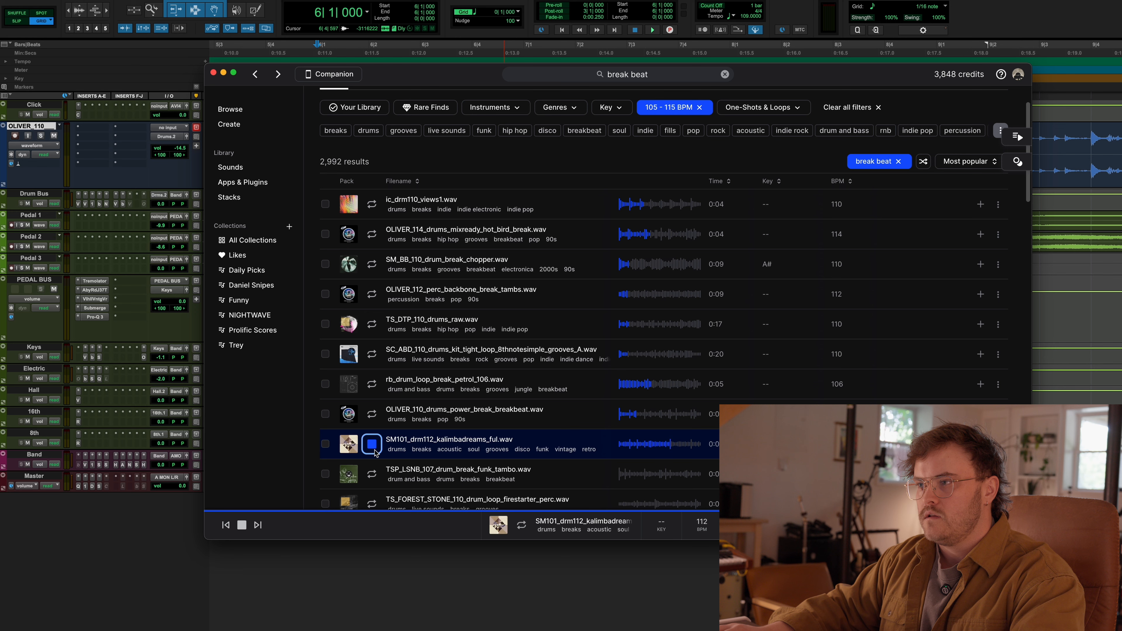
left_click(374, 451)
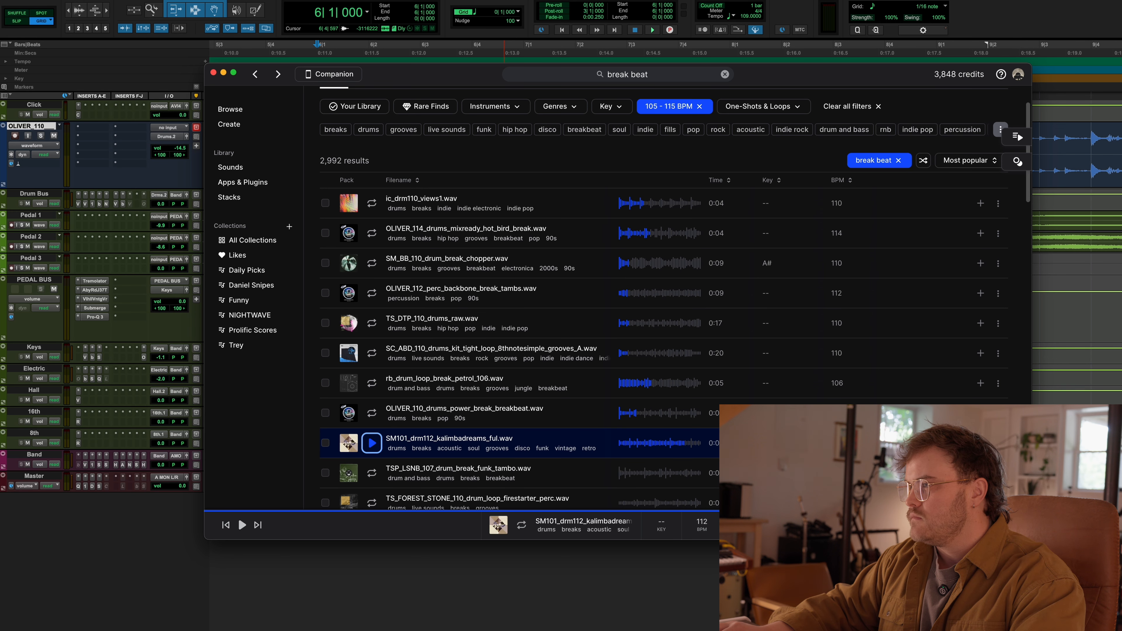
Step: Import SM101_drm112_kalimbadreams_ful.wav onto a new, taller Pro Tools track directly below OLIVER_110, with its clip starting at bar 6
left_click_drag(353, 447, 463, 536)
left_click_drag(29, 498, 32, 190)
left_click_drag(530, 206, 375, 205)
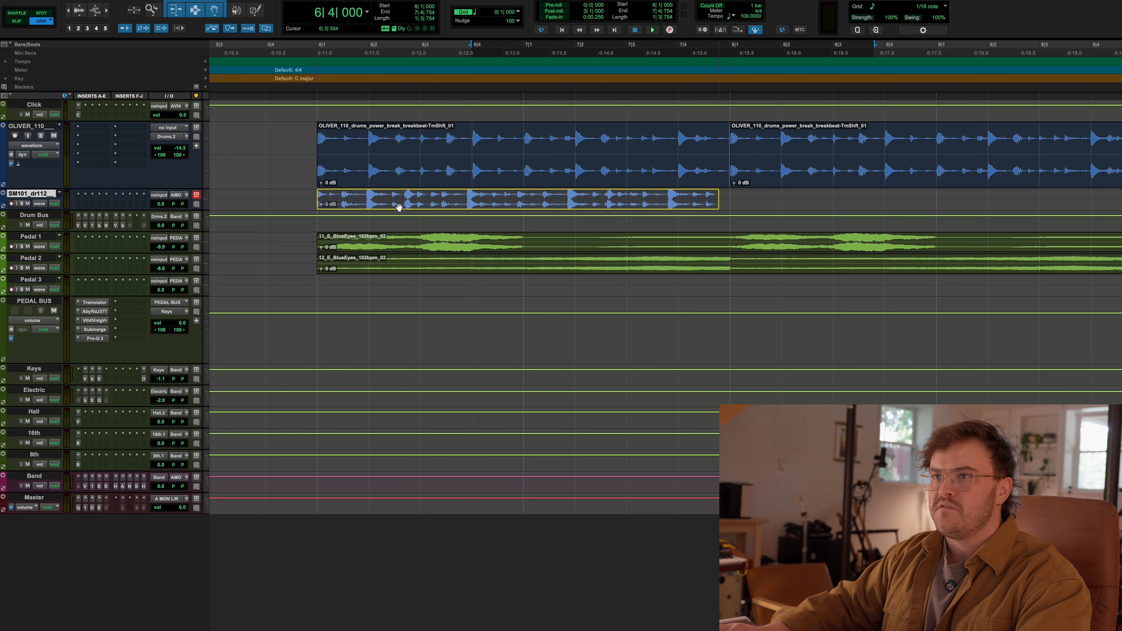
left_click_drag(39, 211, 32, 294)
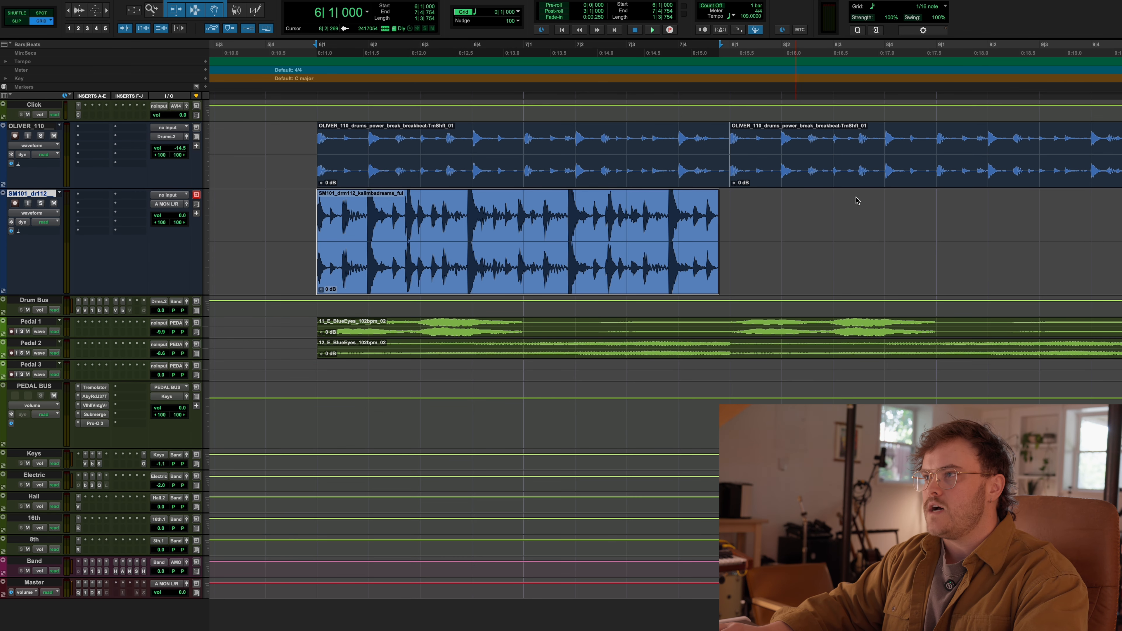
Step: Time-stretch the SM101_drm112 clip with the Trim tool in TCE mode so that it ends at bar 8
right_click(178, 12)
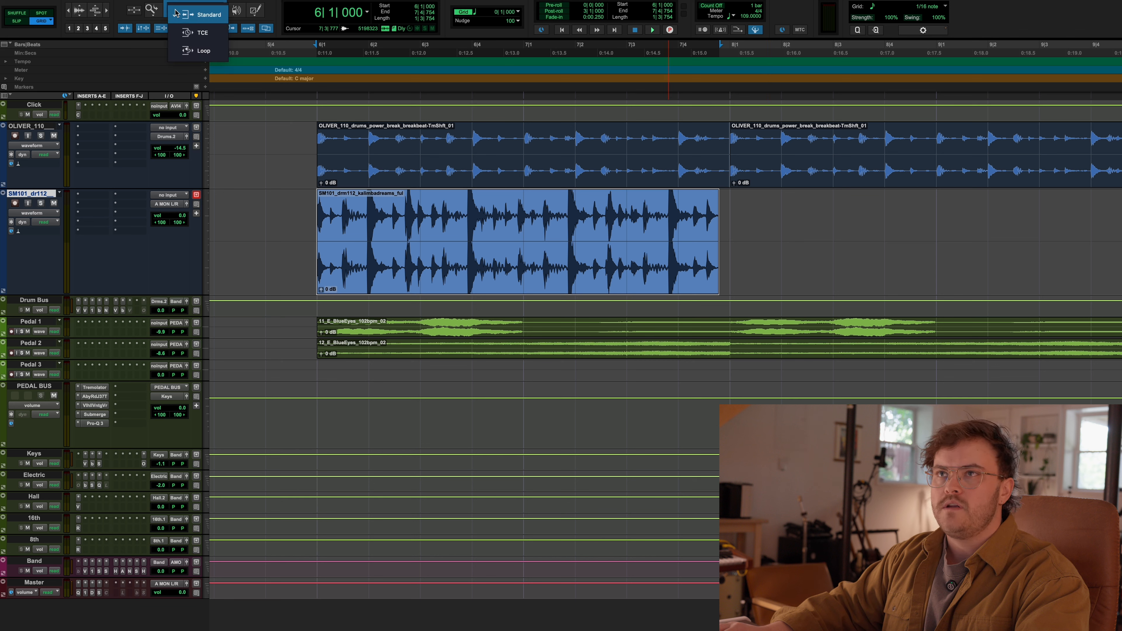
left_click(199, 33)
left_click_drag(719, 237, 729, 237)
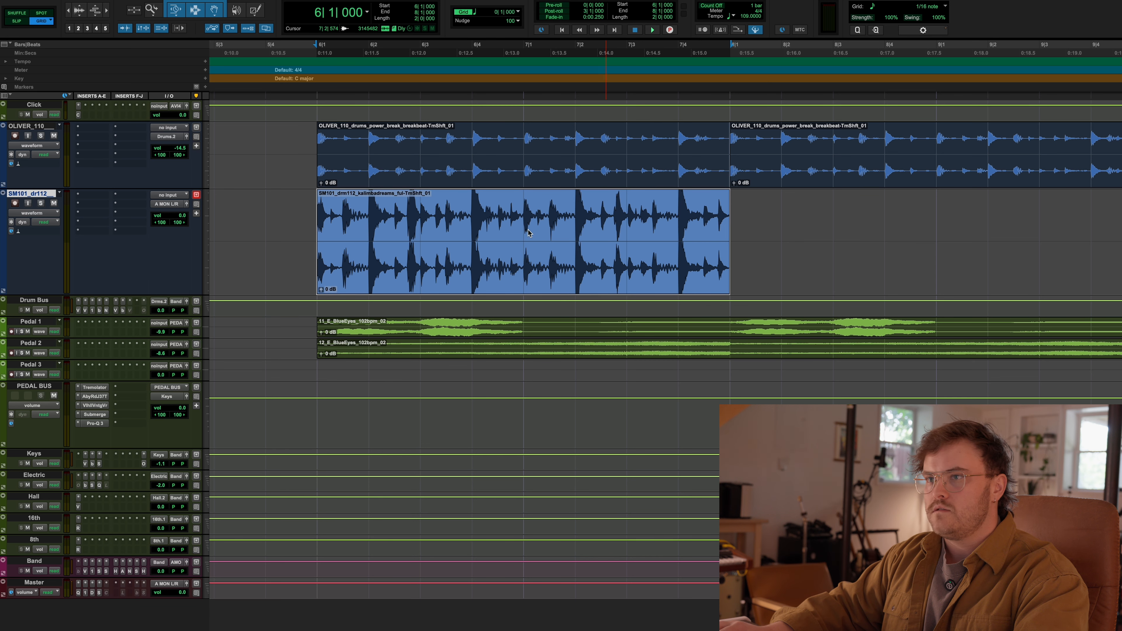
Step: Lower the SM101_drm112 track's volume to -11.3 dB in the mixer
key("super+equal")
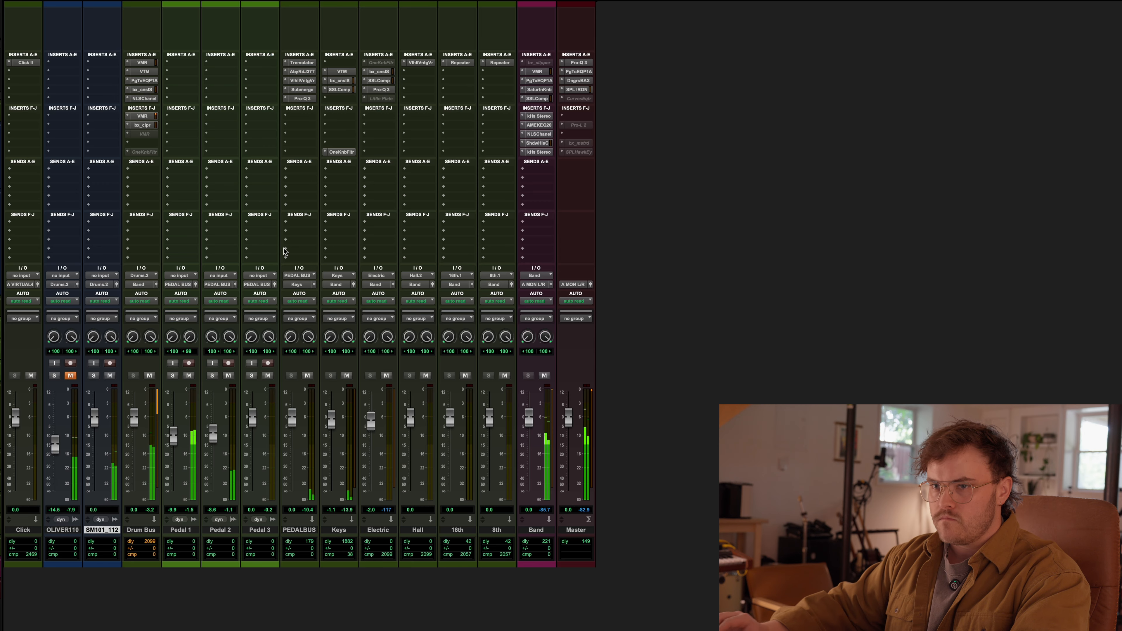
left_click_drag(94, 419, 105, 452)
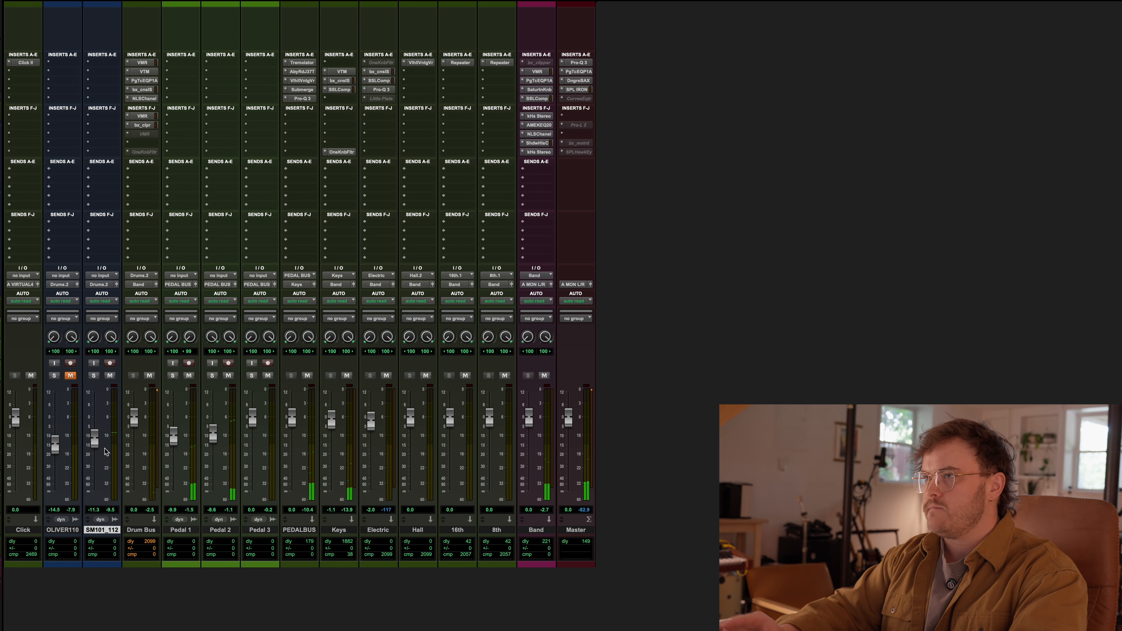
key("super+equal")
Step: Duplicate the SM101_drm112 clip at bar 8 twice so that the loop runs up to bar 14
scroll(494, 358, "left", 10)
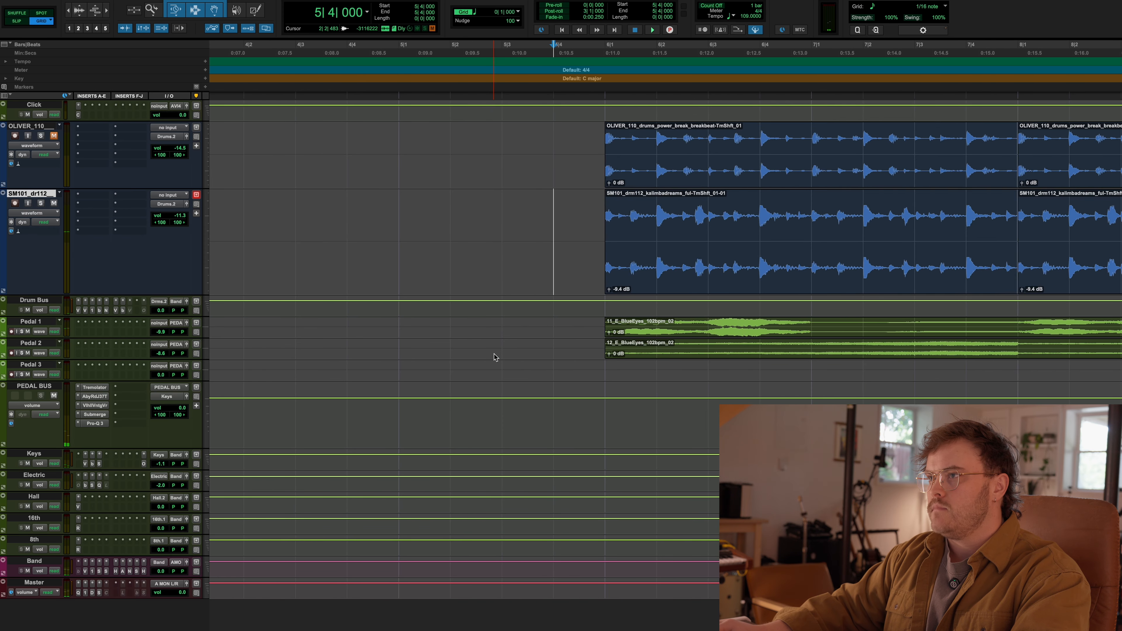
left_click(603, 285)
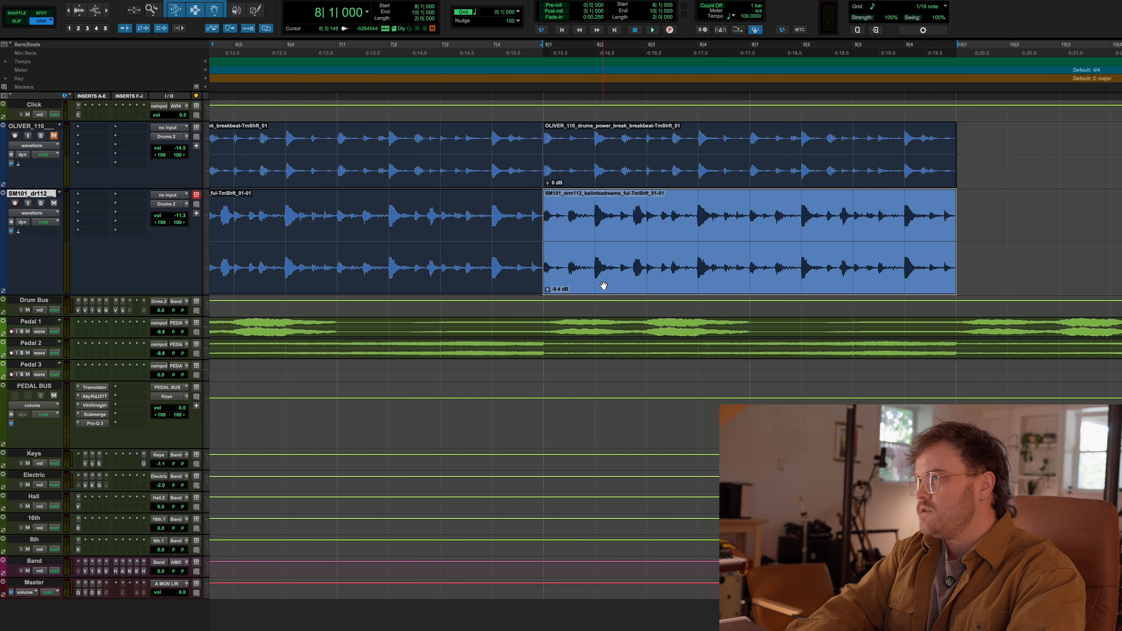
key("super+bracketleft")
key("super+bracketleft")
key("super+d")
key("super+d")
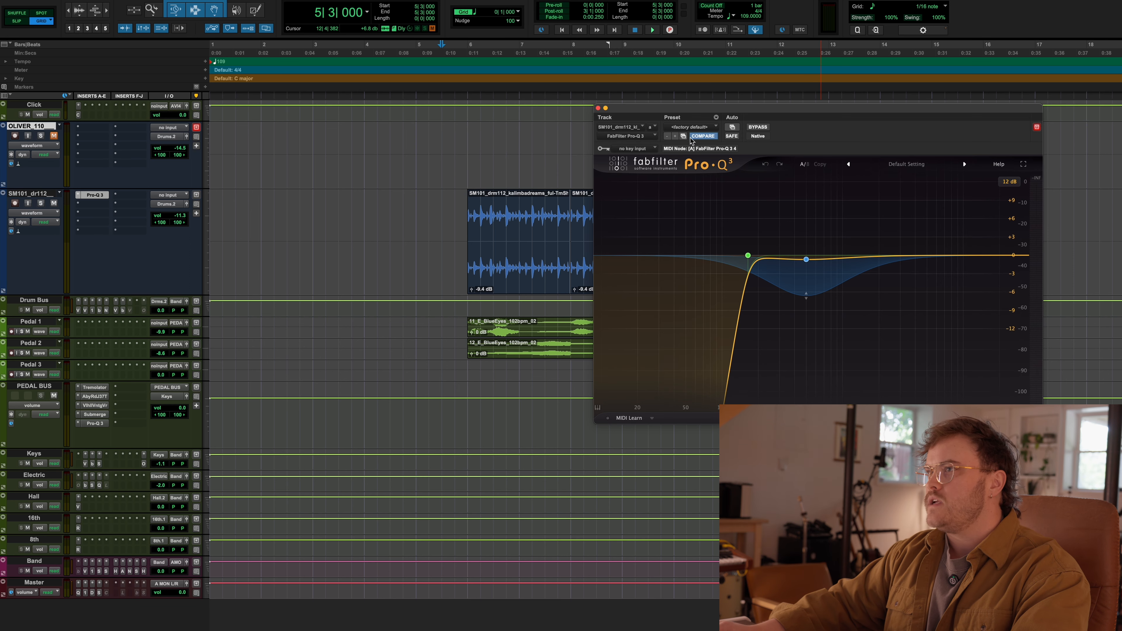
Step: Reset the Pro-Q 3 on the SM101_drm112 track to its flat factory default and move its window aside
left_click(702, 129)
left_click(703, 129)
left_click_drag(725, 111, 656, 116)
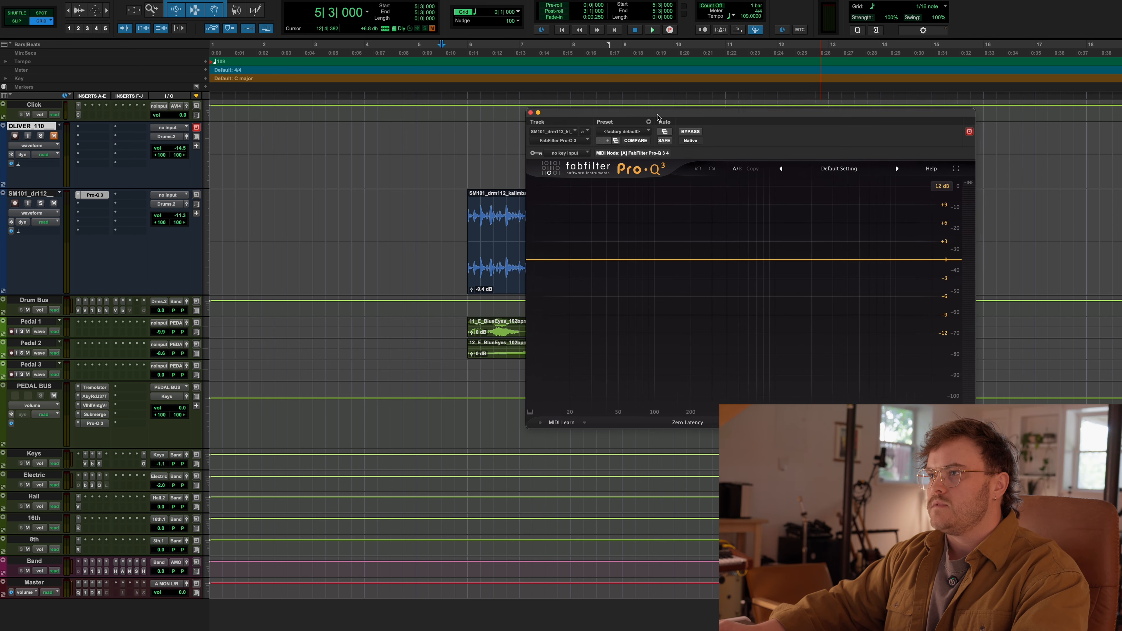
Step: Add a 24 dB/oct low cut at about 215 Hz in the SM101_drm112 track's Pro-Q 3 and start playback
left_click(683, 259)
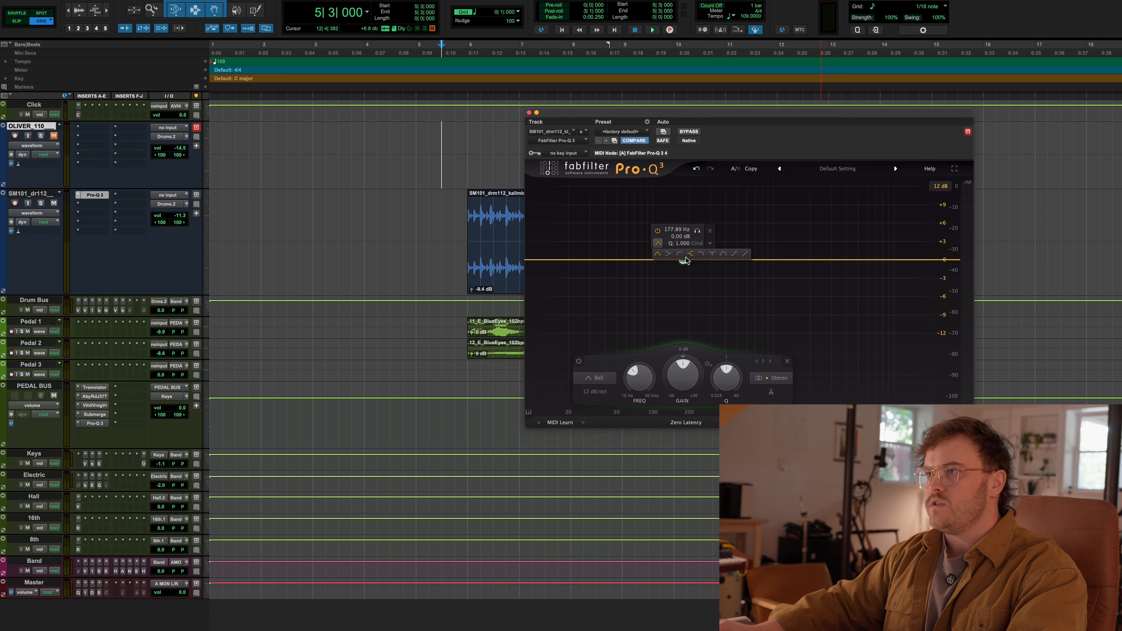
left_click(680, 254)
left_click(690, 288)
key("space")
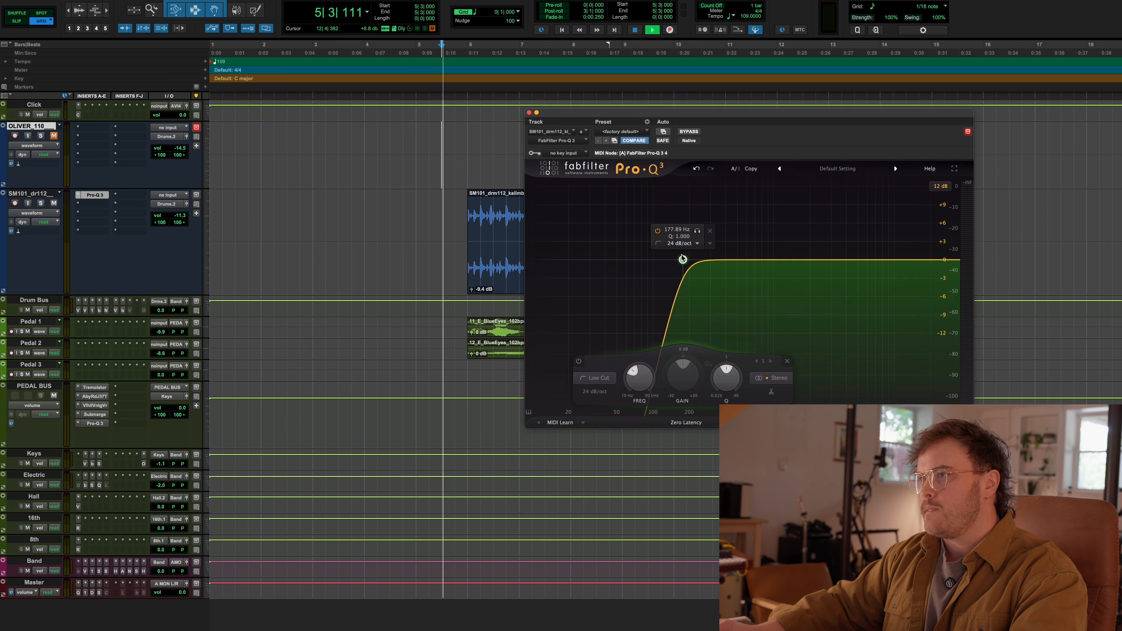
left_click_drag(683, 260, 696, 260)
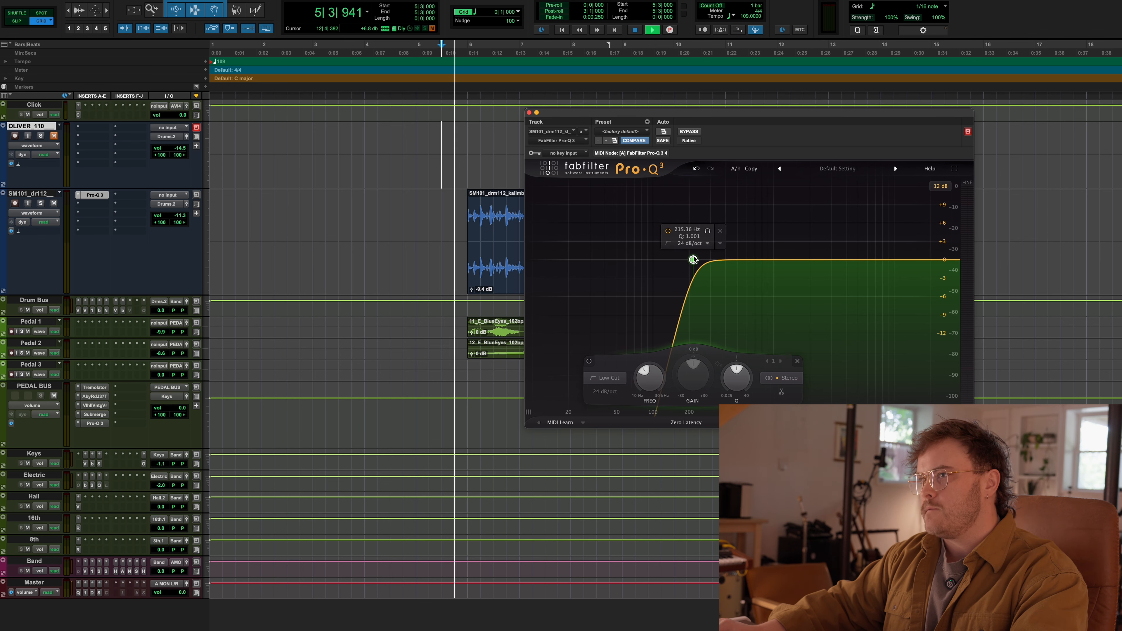
Step: Add a 12 dB/oct high cut at about 2580 Hz, raise the low cut's frequency, and close Pro-Q 3
left_click(845, 260)
left_click(863, 253)
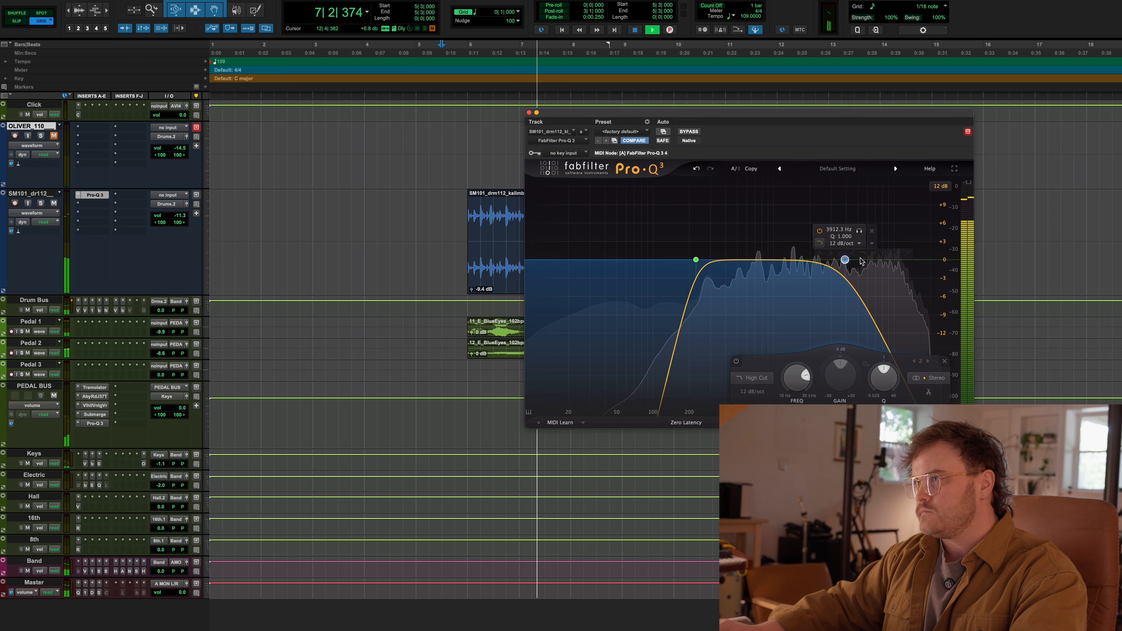
left_click_drag(696, 260, 711, 260)
left_click_drag(847, 260, 834, 261)
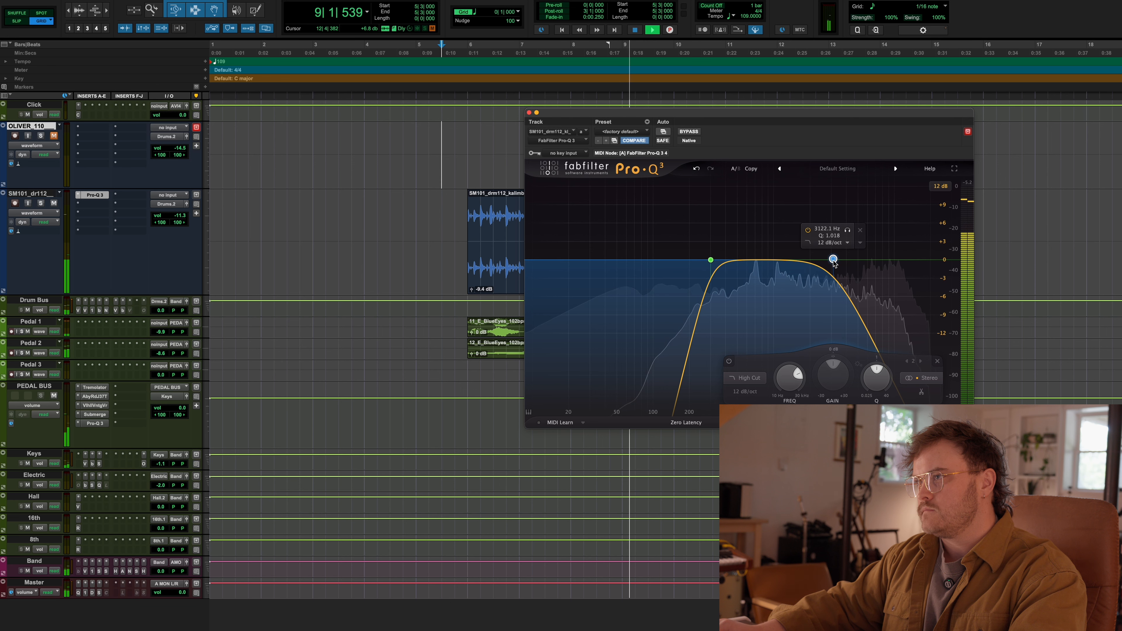
mouse_move(834, 260)
left_mouse_down()
mouse_move(847, 261)
mouse_move(831, 262)
left_mouse_up()
left_click_drag(826, 260, 823, 261)
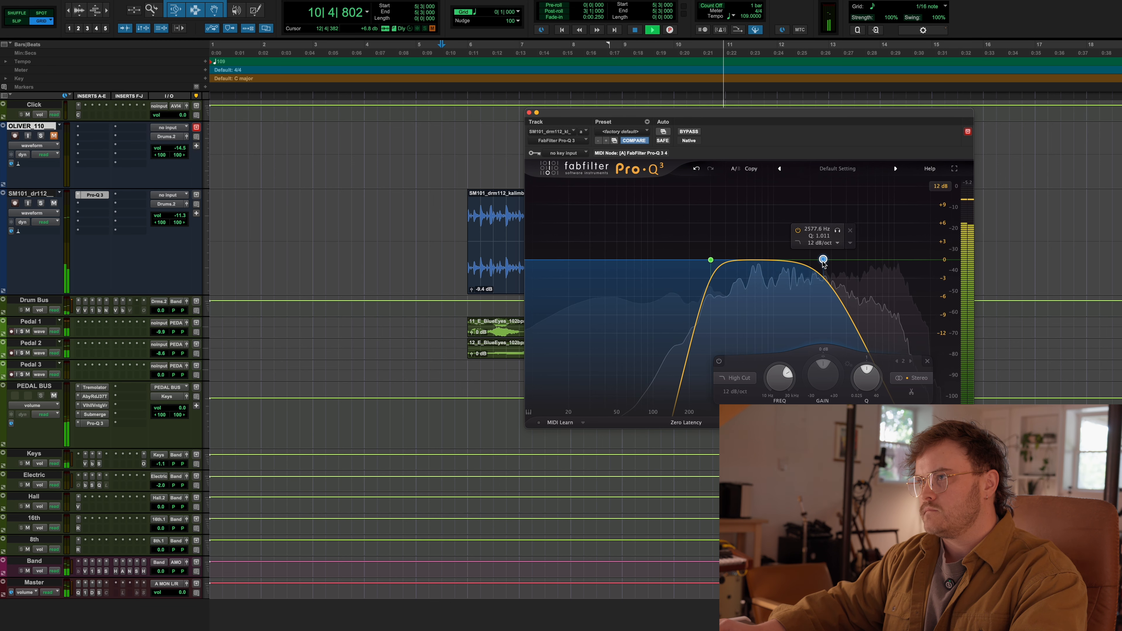
left_click(528, 113)
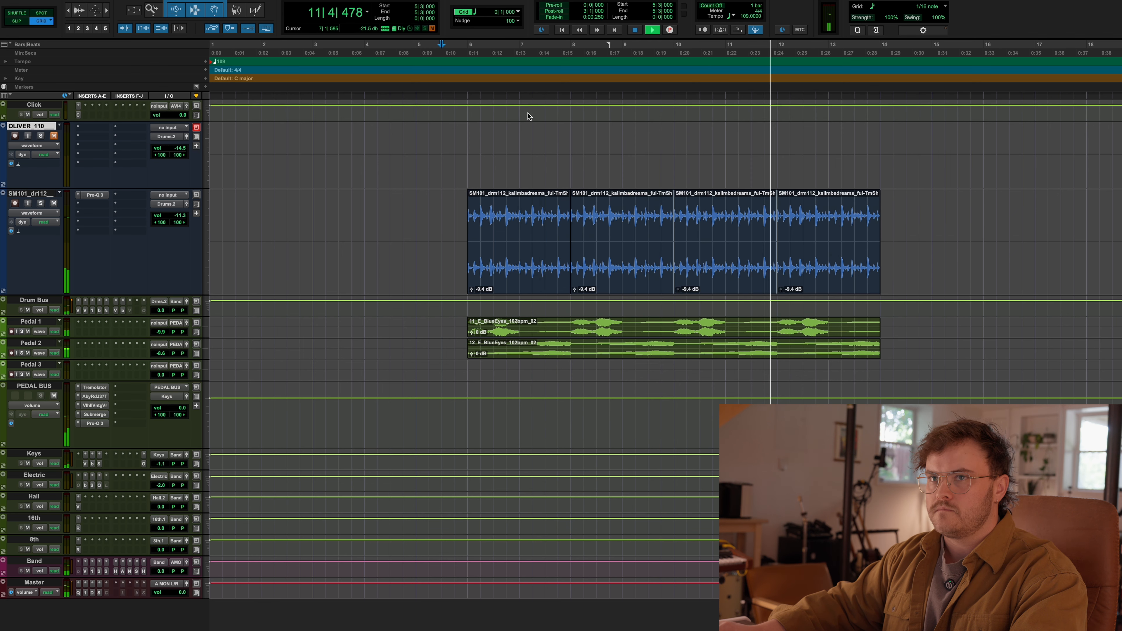
Step: Insert Decapitator after Pro-Q 3 on the SM101_drm112 track and audition a higher Drive with the track soloed
left_click(85, 209)
type("decap")
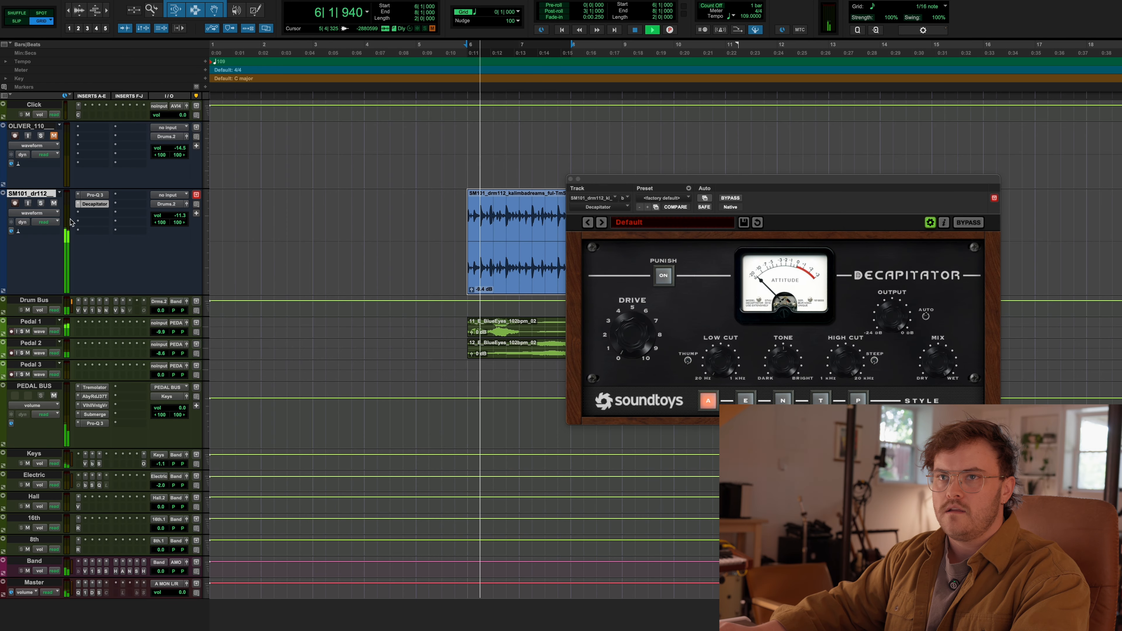
left_click(40, 203)
left_click_drag(632, 339, 632, 301)
key("space")
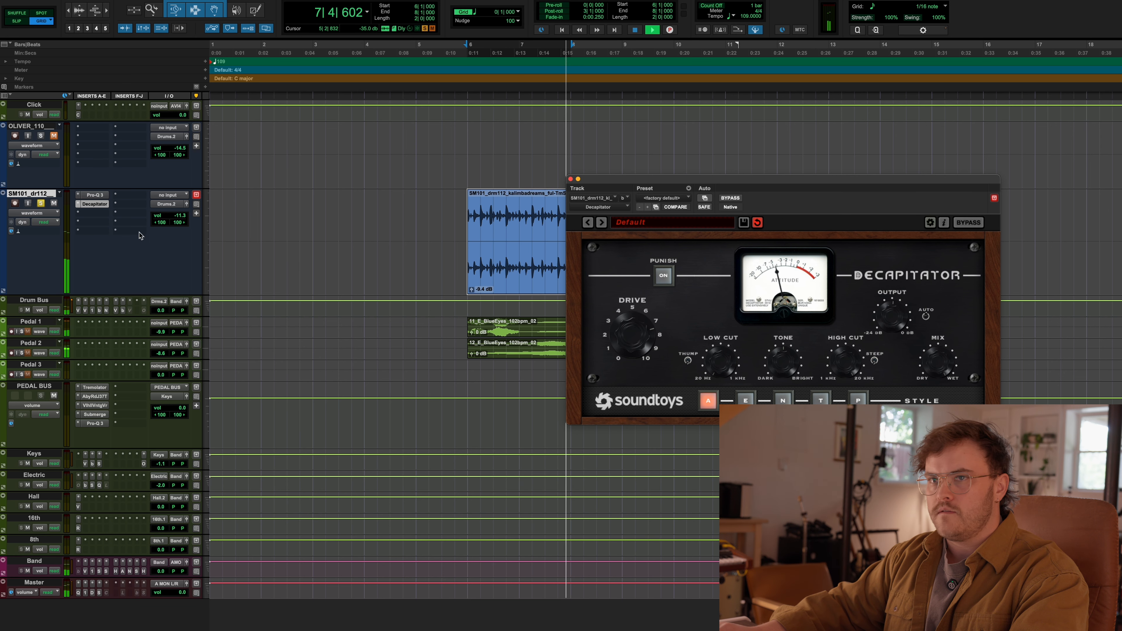
Step: Move Decapitator down one insert slot and insert Smack Attack (stereo) between it and Pro-Q 3
left_click(94, 215)
left_click_drag(94, 215, 95, 216)
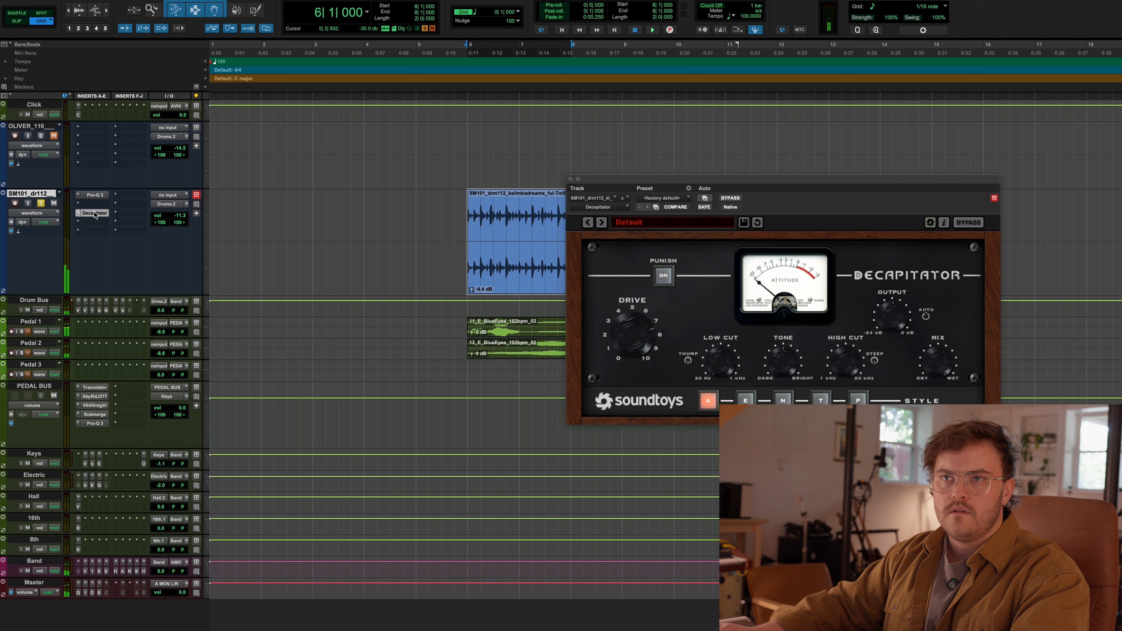
left_click(90, 204)
type("smad")
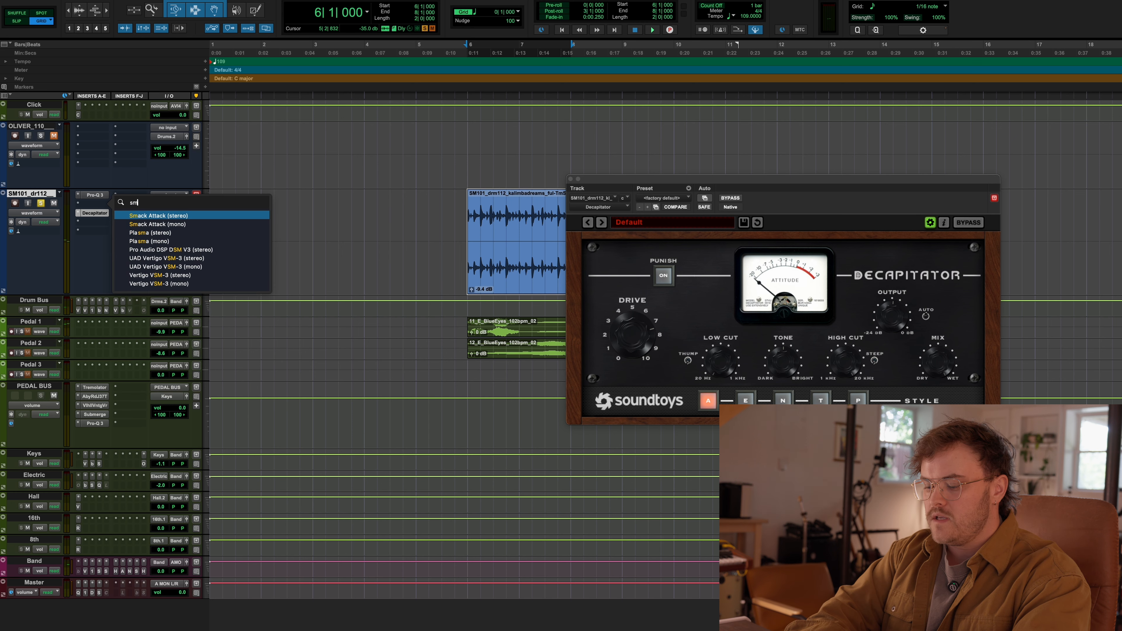
left_click(143, 215)
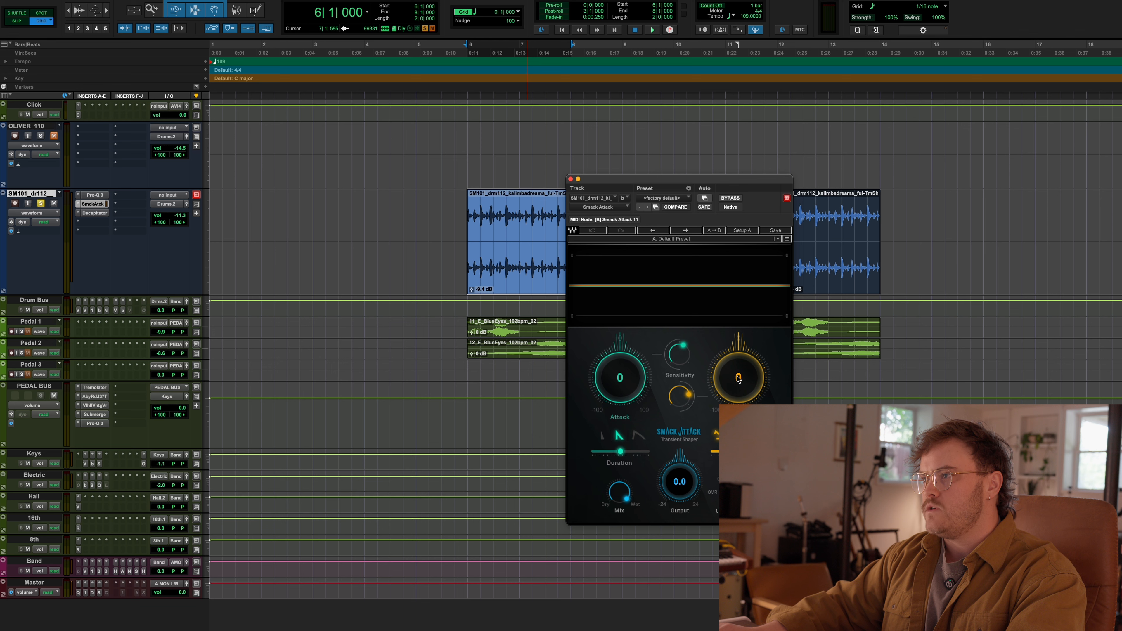
Step: Lower Smack Attack's Sustain to about -52 on the SM101_drm112 track during playback, and close the plug-in
key("space")
left_click_drag(738, 382, 738, 426)
key("space")
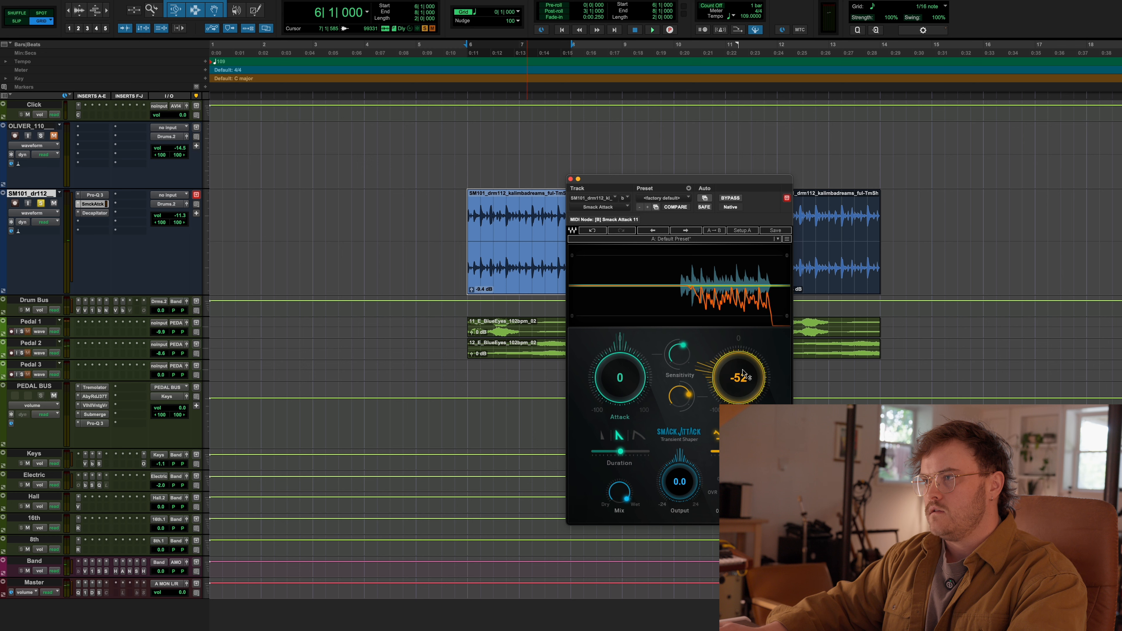
left_click(571, 179)
key("space")
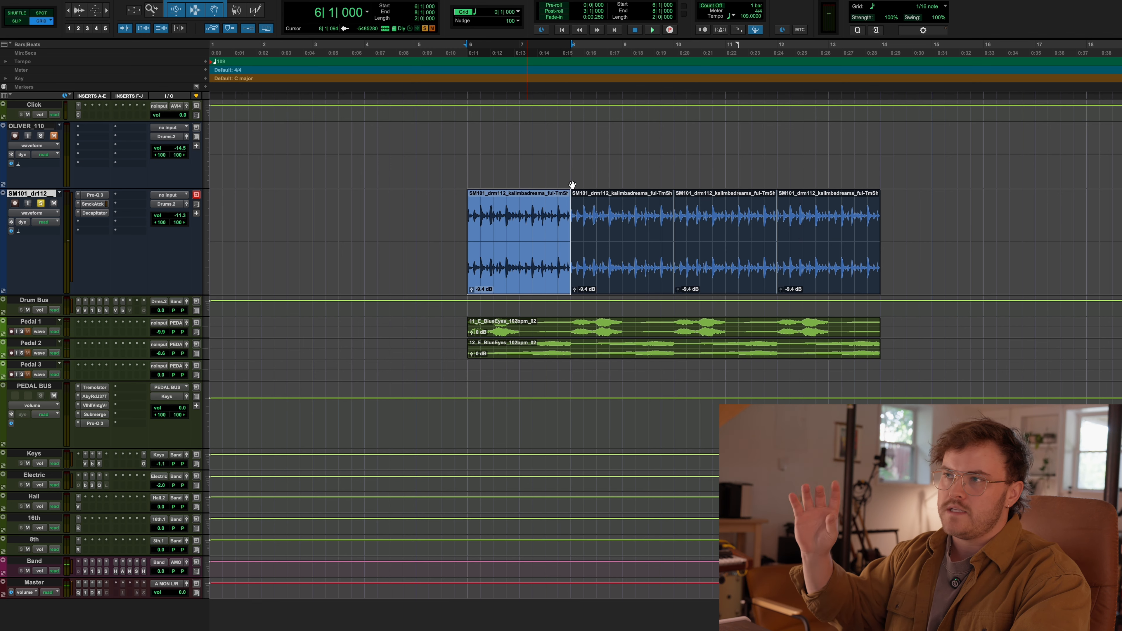
Step: Unsolo the SM101_drm112 track, play the full mix from bar 6 and show the mixer
left_click(456, 221)
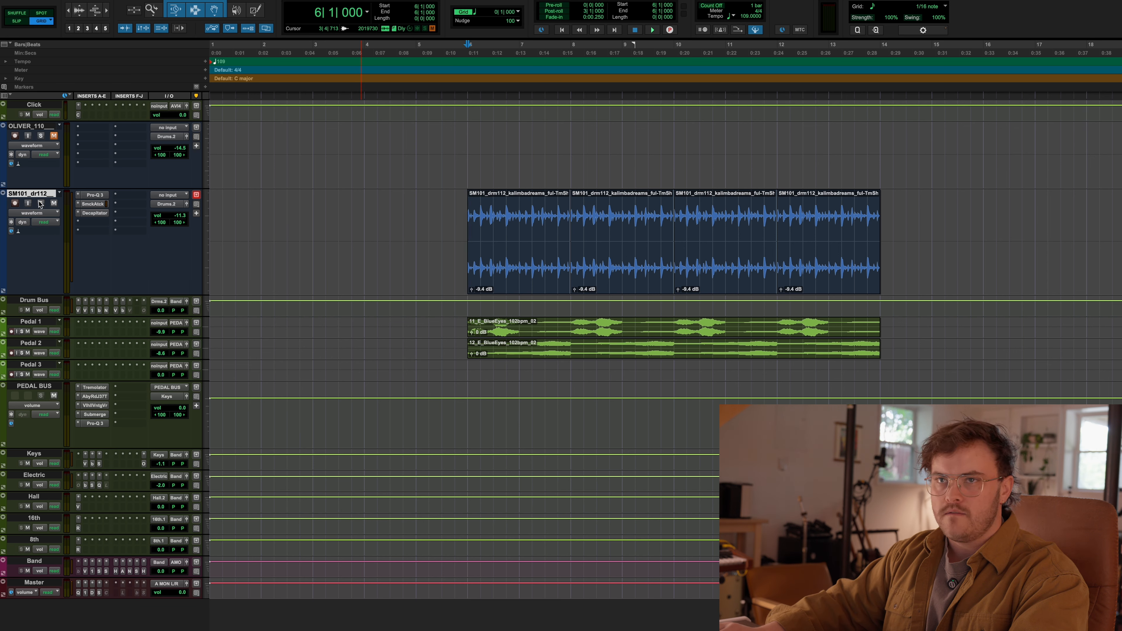
key("space")
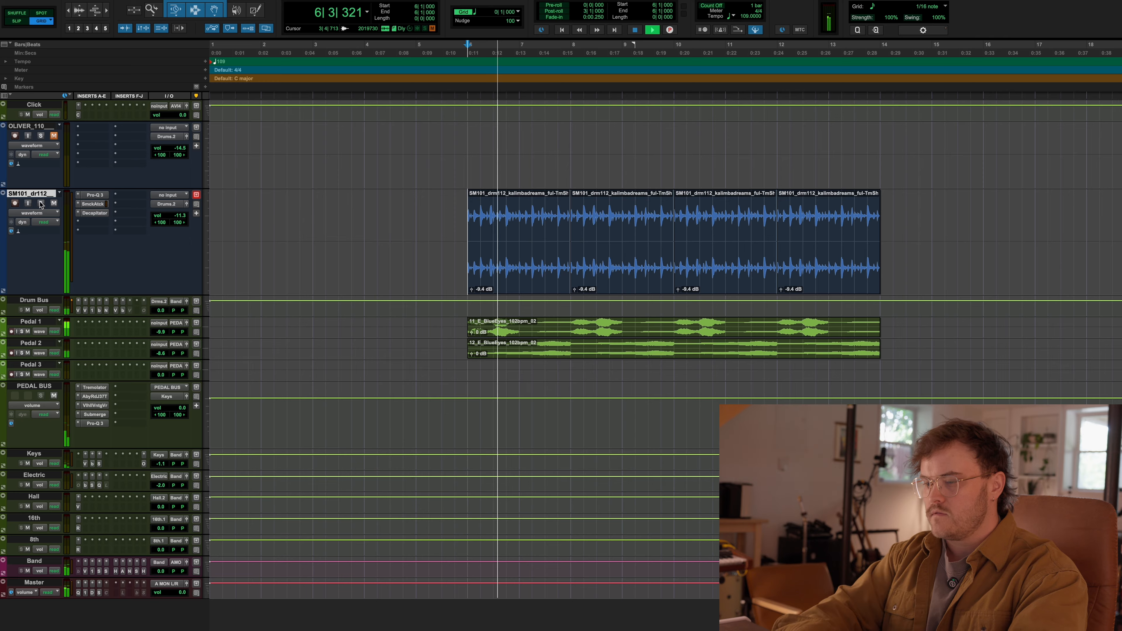
key("super+equal")
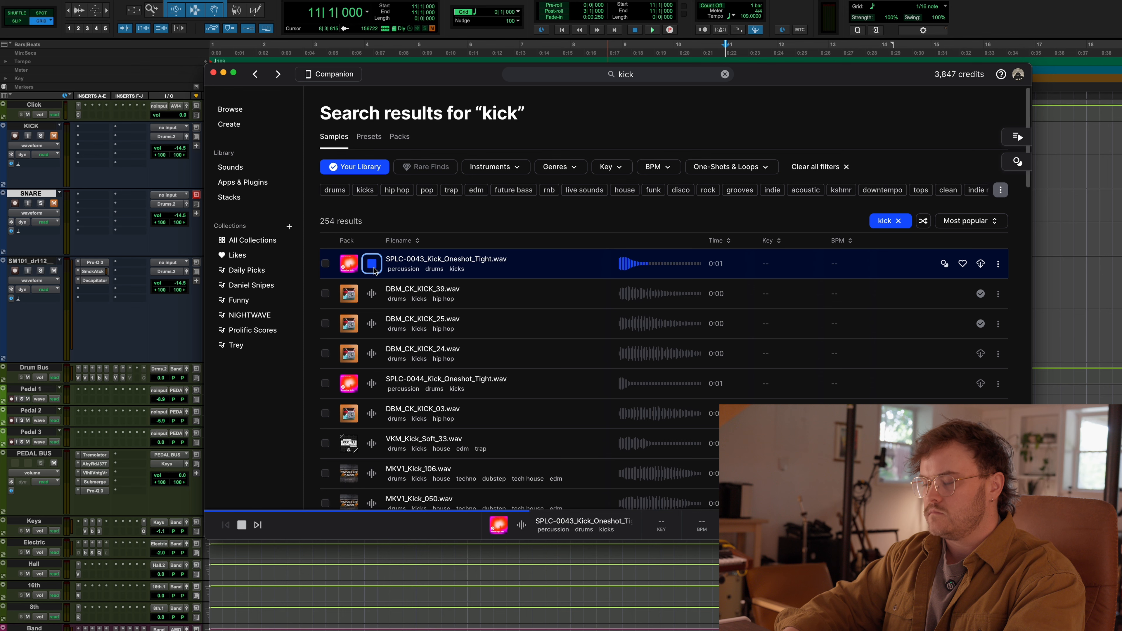
Step: Audition kick samples in Splice and place DBM_CK_KICK_25.wav at the start of bar 6 on the KICK track
key("Down")
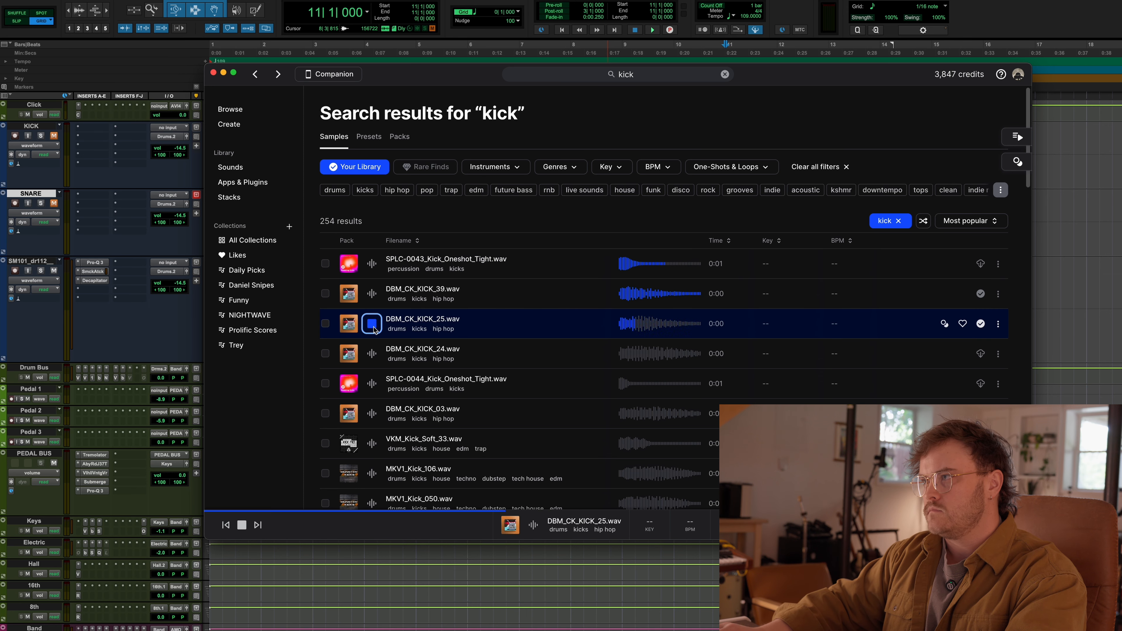
left_click_drag(427, 76, 608, 52)
left_click_drag(609, 296, 351, 168)
left_click_drag(352, 168, 353, 163)
left_click_drag(355, 162, 471, 164)
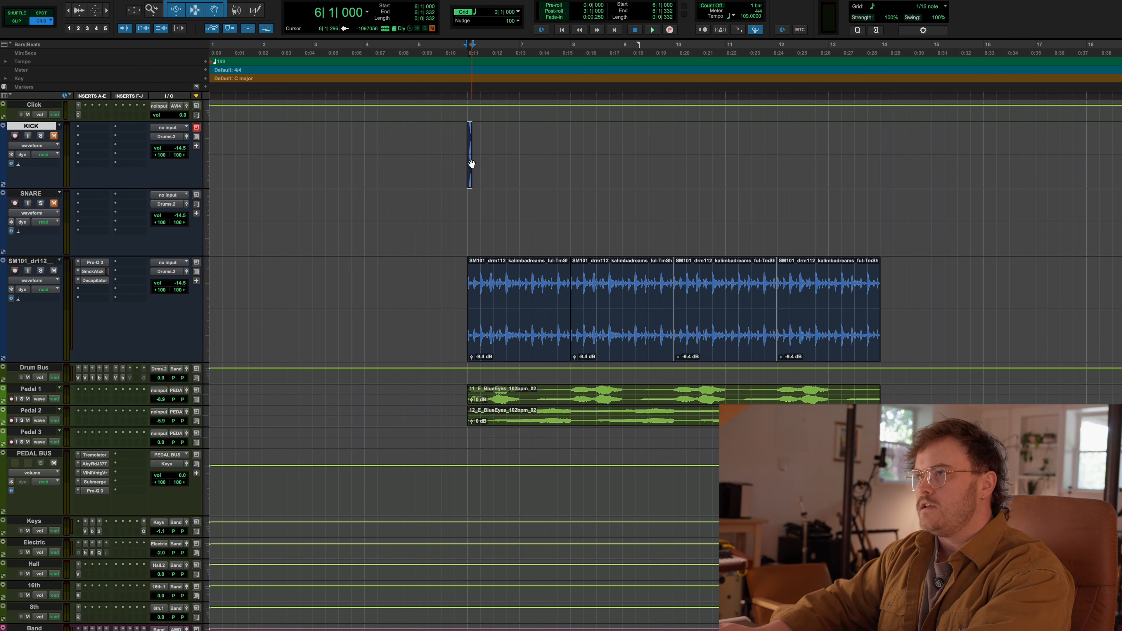
Step: Lower the clip gain of the kick sample at bar 6 to -7.0 dB
key("t")
key("t")
key("t")
key("t")
left_click_drag(707, 188, 712, 234)
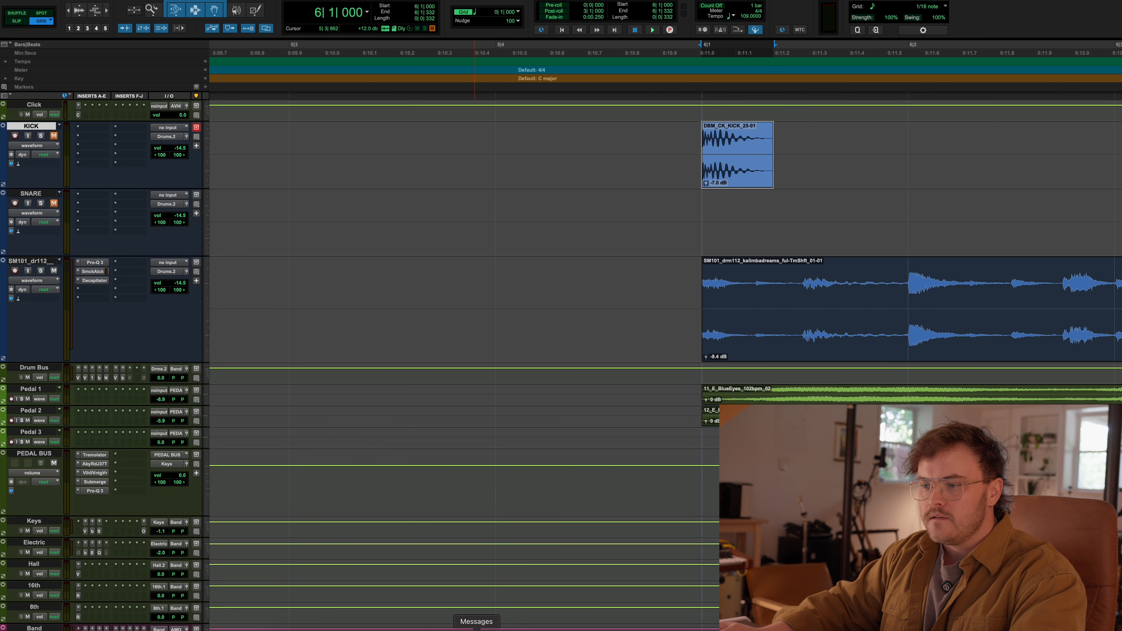
Step: Audition snare samples in Splice and bring adt_snare_vintage_1.wav onto the SNARE track
left_click(426, 630)
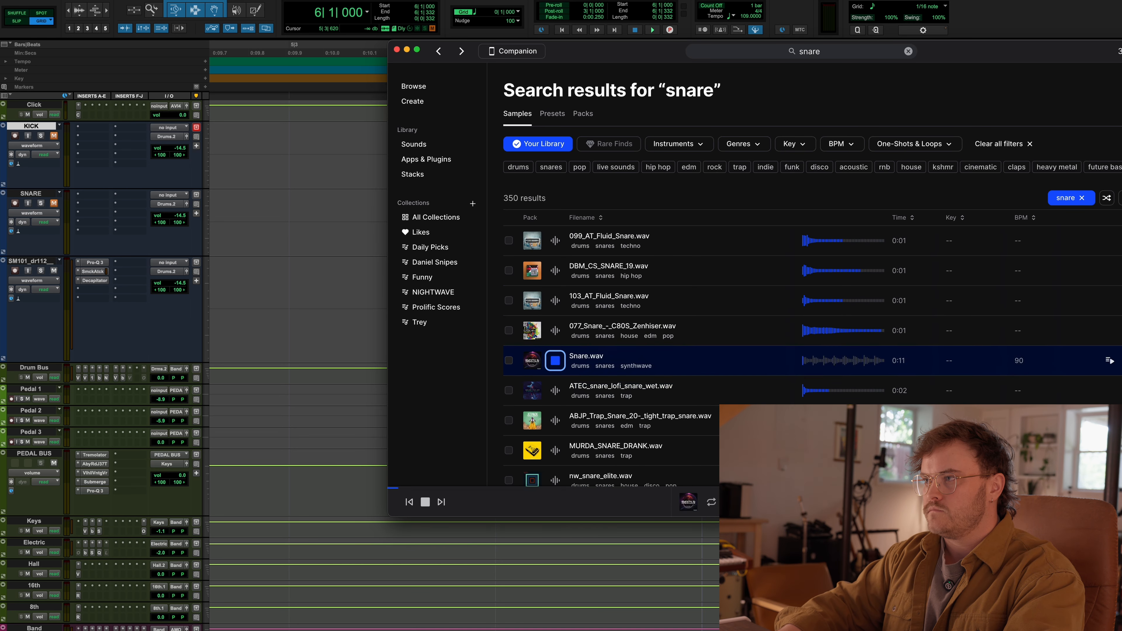
key("Down")
key("Down")
key("Down")
key("Down")
key("Down")
key("Down")
key("Down")
key("Down")
key("Down")
key("Down")
key("Down")
key("Down")
key("Down")
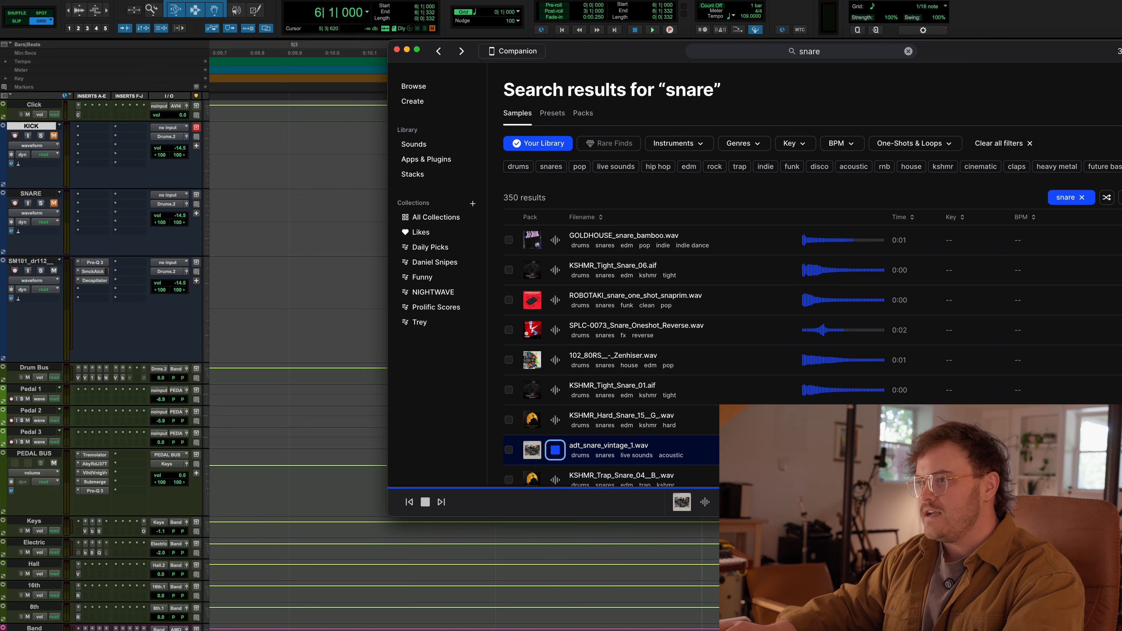
left_click_drag(661, 450, 288, 208)
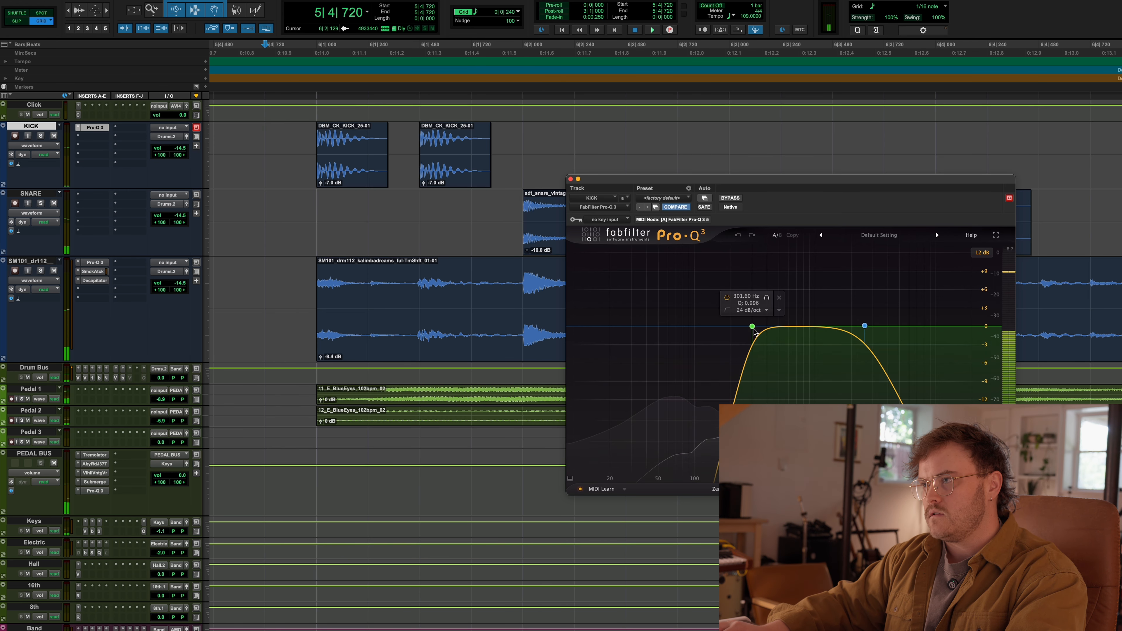
Step: Lower the low-cut and high-cut frequencies in the KICK track's Pro-Q 3 and close the plug-in
left_click_drag(752, 327, 706, 327)
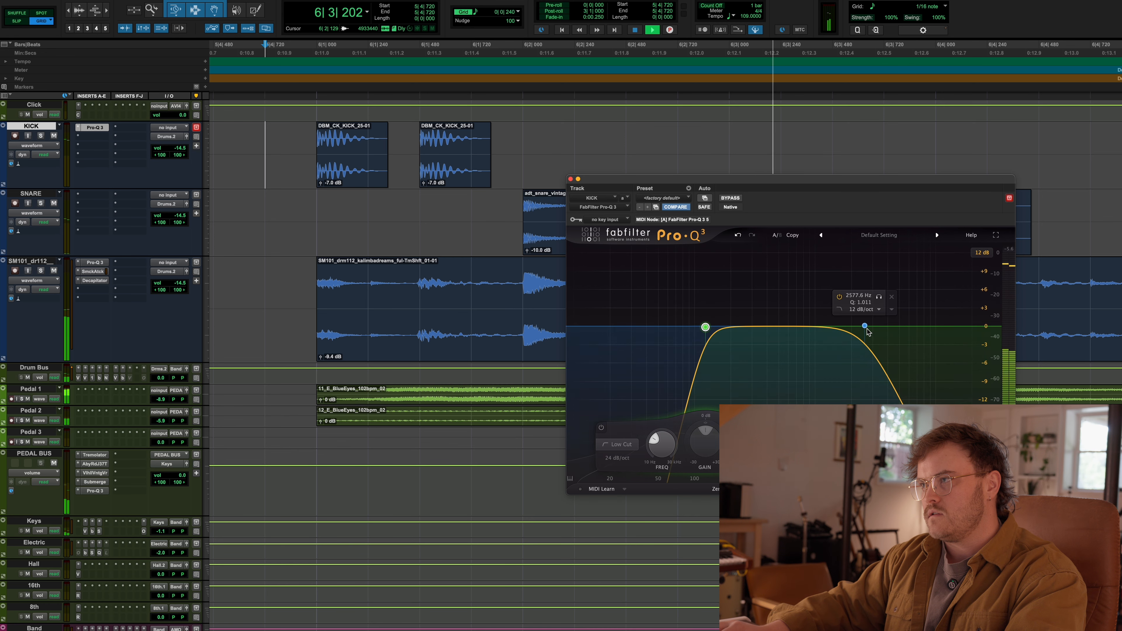
left_click_drag(865, 327, 853, 330)
left_click(571, 179)
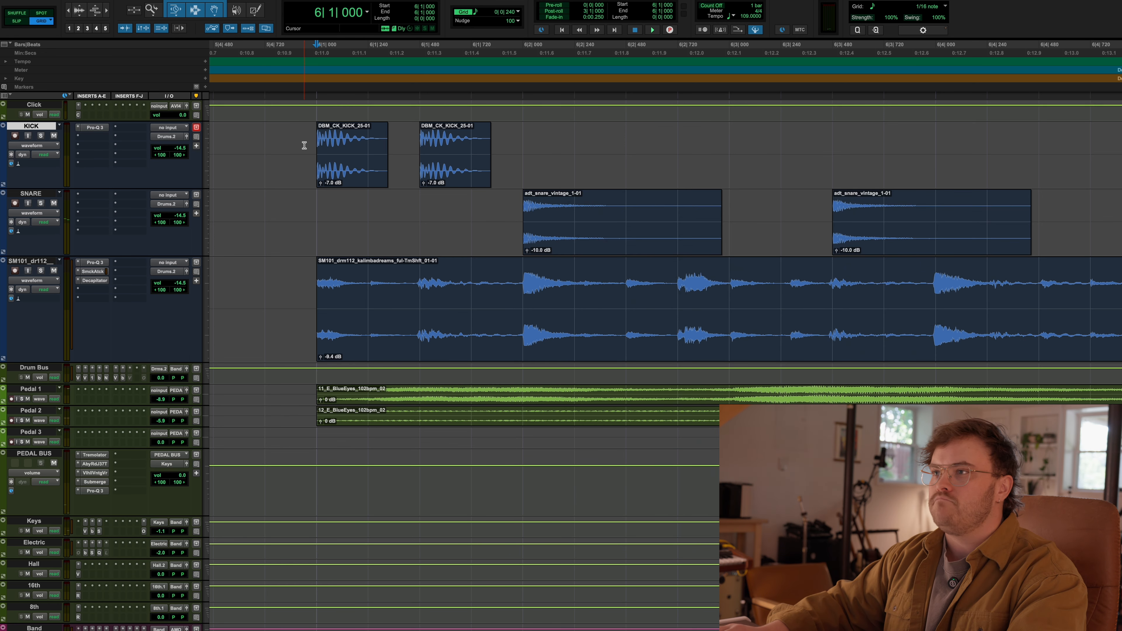
Step: Move the second snare hit to 6|4|000, copy a kick hit to 6|3|480, and play the pattern
scroll(305, 145, "left", 2)
key("r")
scroll(304, 146, "right", 3)
key("space")
key("space")
left_click_drag(687, 241, 748, 242)
left_click_drag(496, 166, 705, 149)
left_click(394, 142)
key("space")
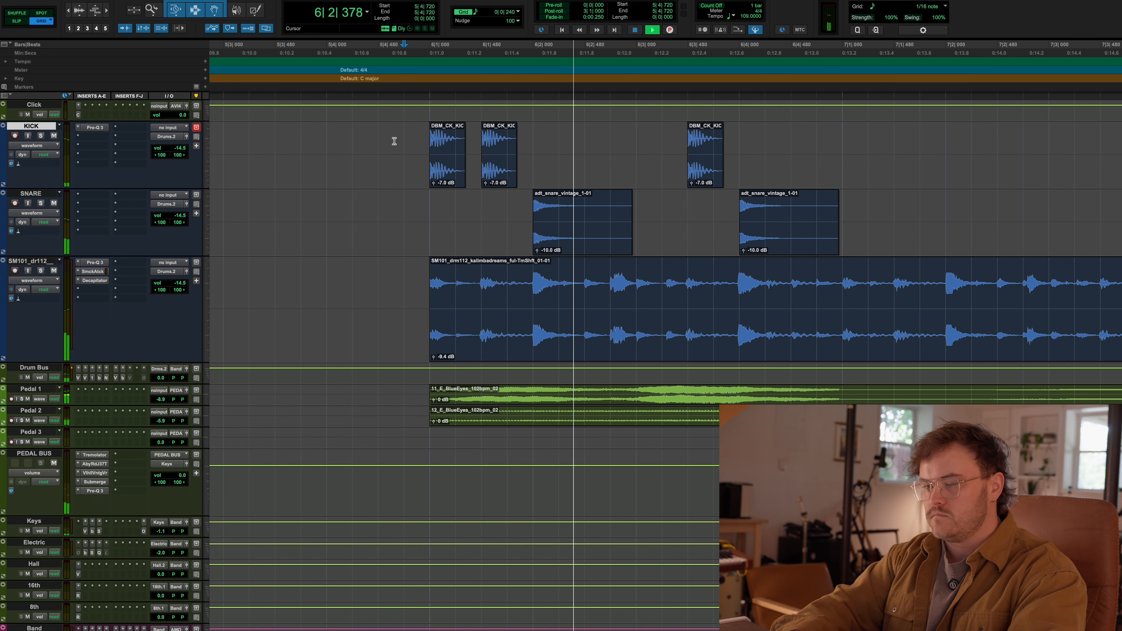
Step: Set the KICK fader to -6.5 dB and the SNARE fader to -9.7 dB in the mixer, and replay the pattern
key("super+equal")
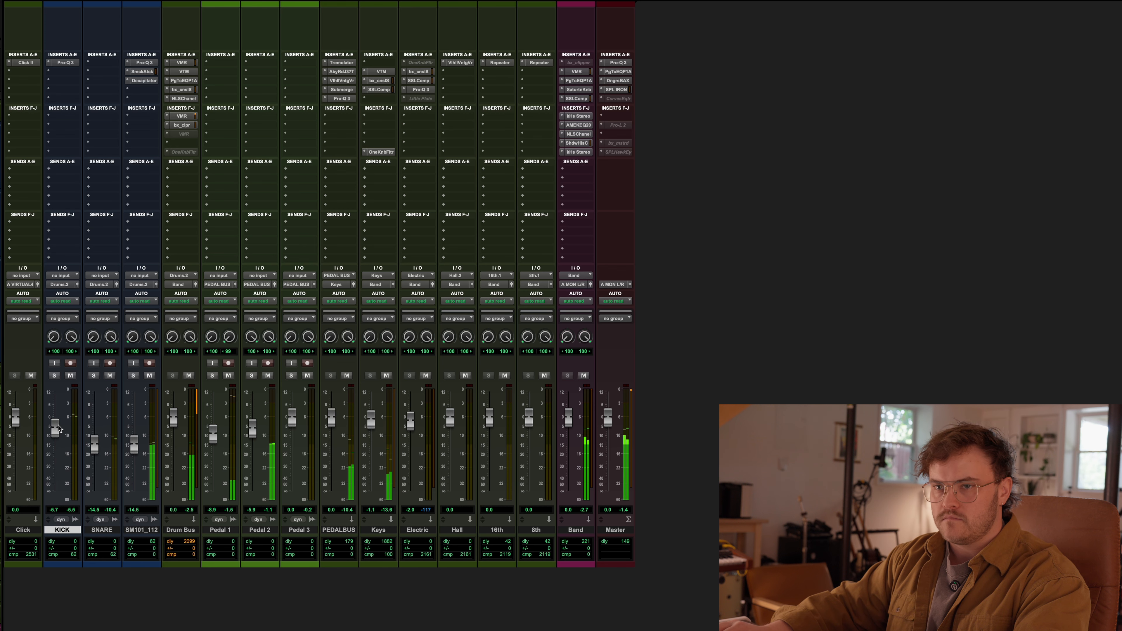
left_click_drag(92, 449, 96, 441)
key("super+equal")
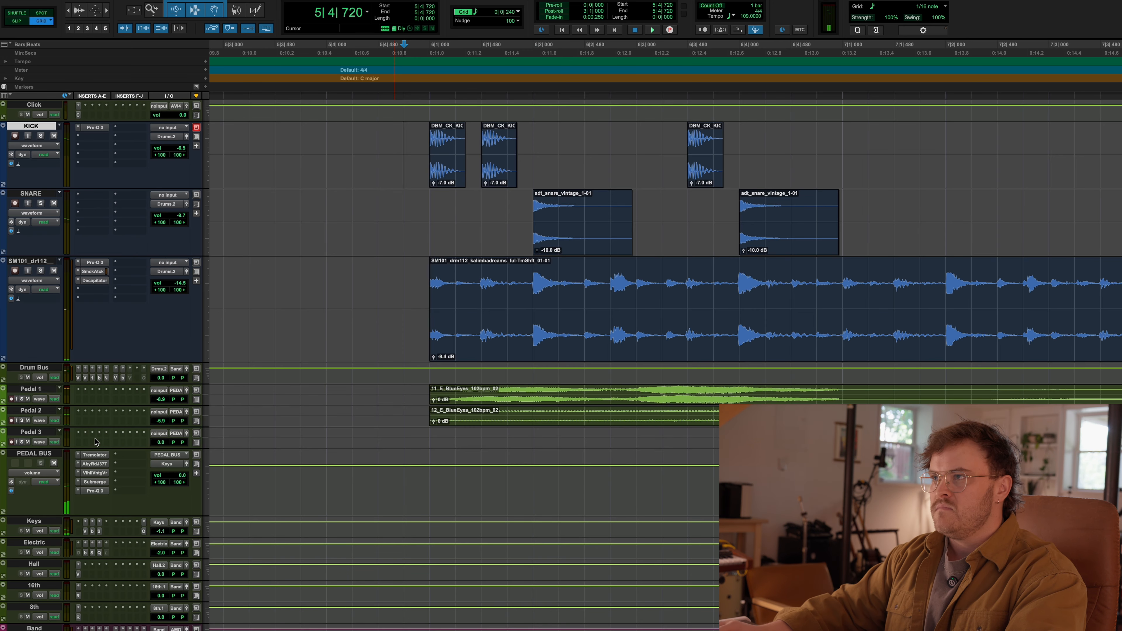
key("space")
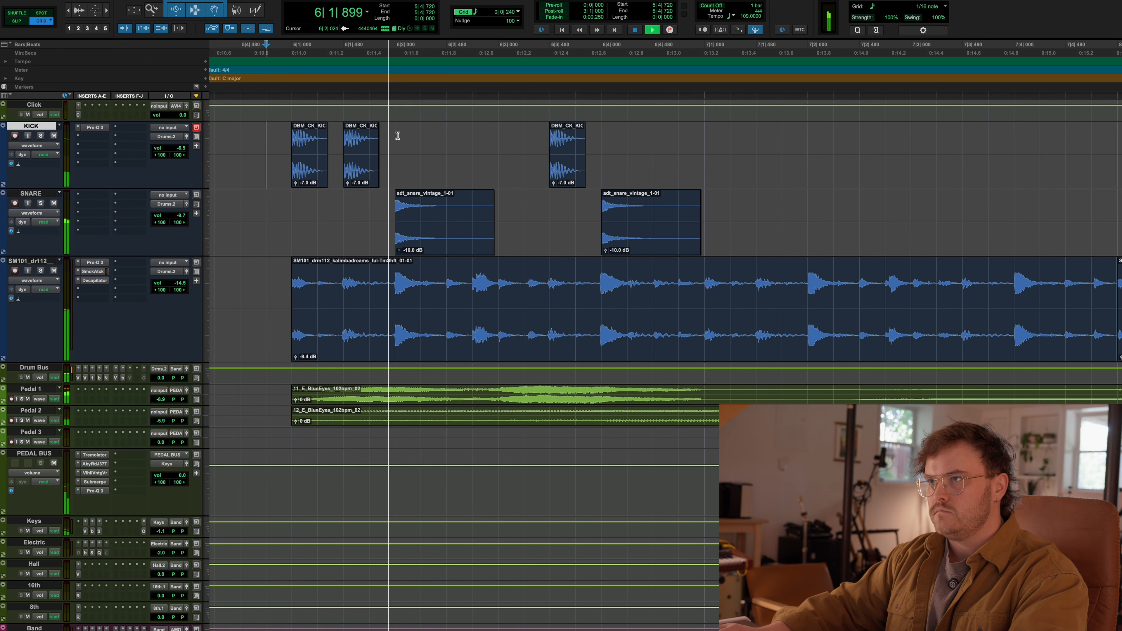
Step: Copy kick hits to 7|1|000, 7|1|480 and 7|4|240 on the KICK track
key("space")
left_click_drag(575, 172, 718, 168)
left_click_drag(720, 168, 776, 168)
left_click(652, 143)
key("space")
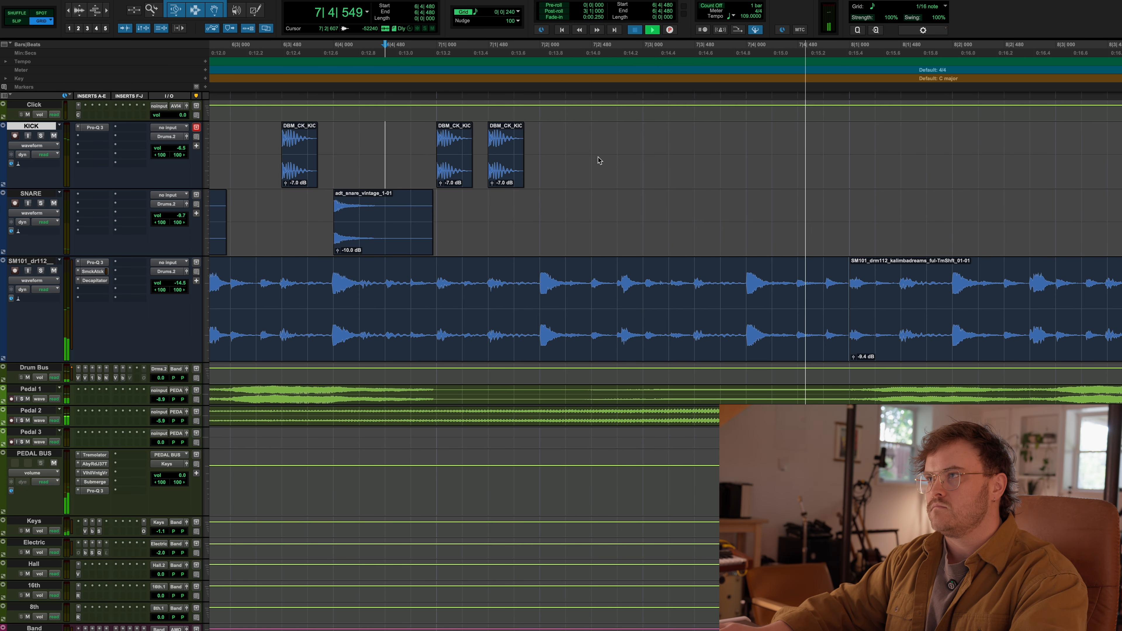
left_click_drag(526, 173, 785, 155)
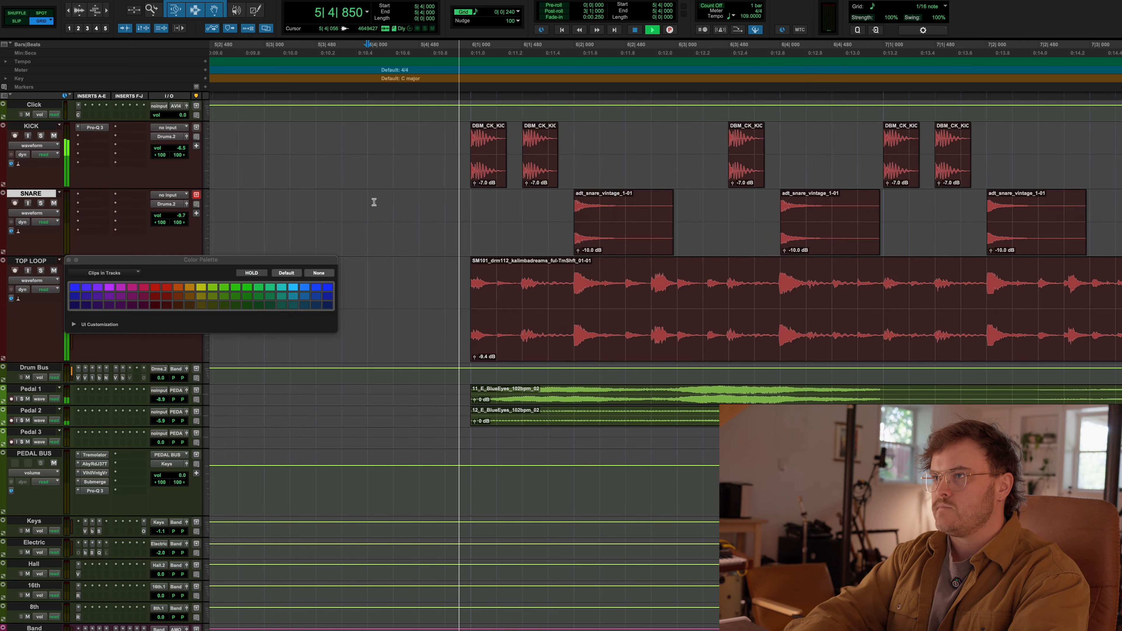
Step: Select the two-bar kick and snare pattern and duplicate it three times to fill up to bar 14
scroll(381, 205, "right", 5)
left_click_drag(397, 156, 813, 209)
key("super+d")
key("super+d")
scroll(799, 207, "left", 5)
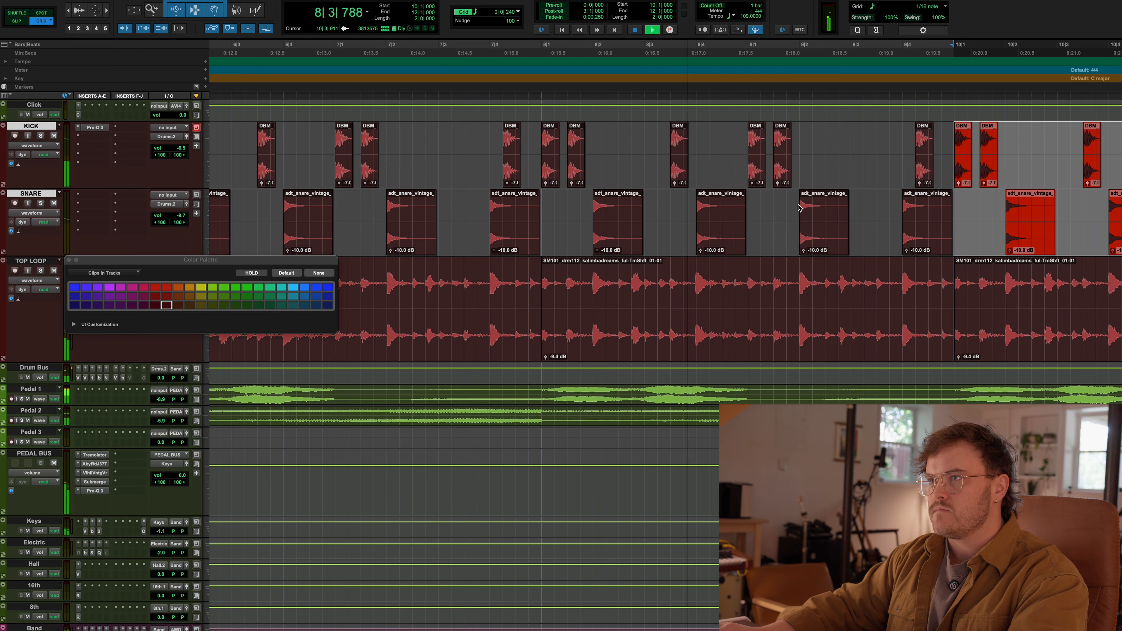
scroll(798, 207, "right", 5)
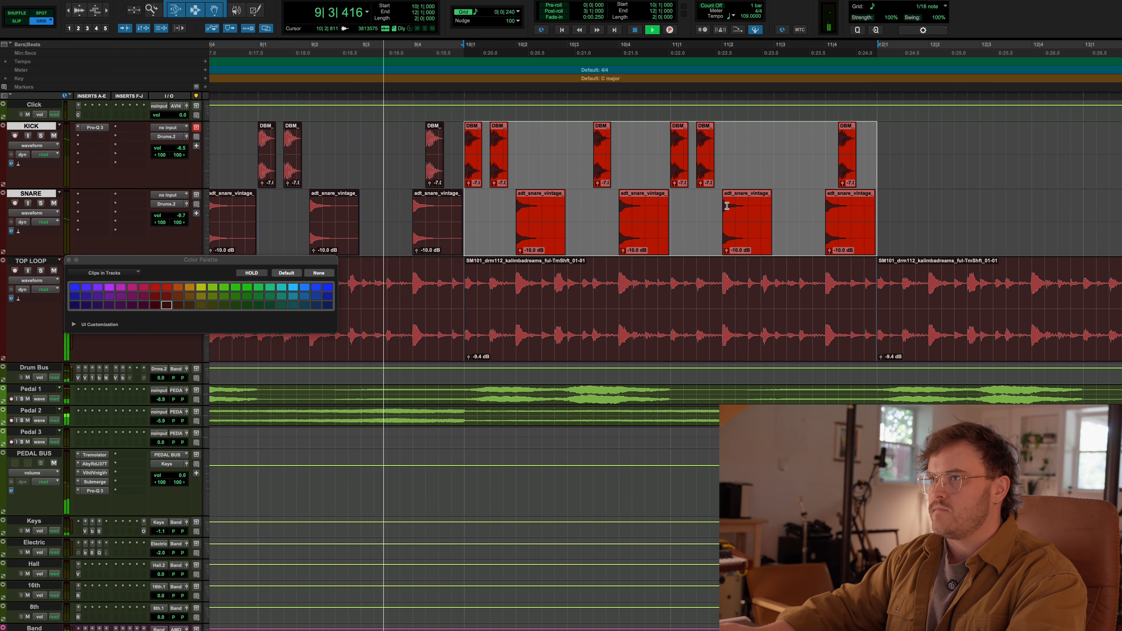
key("super+d")
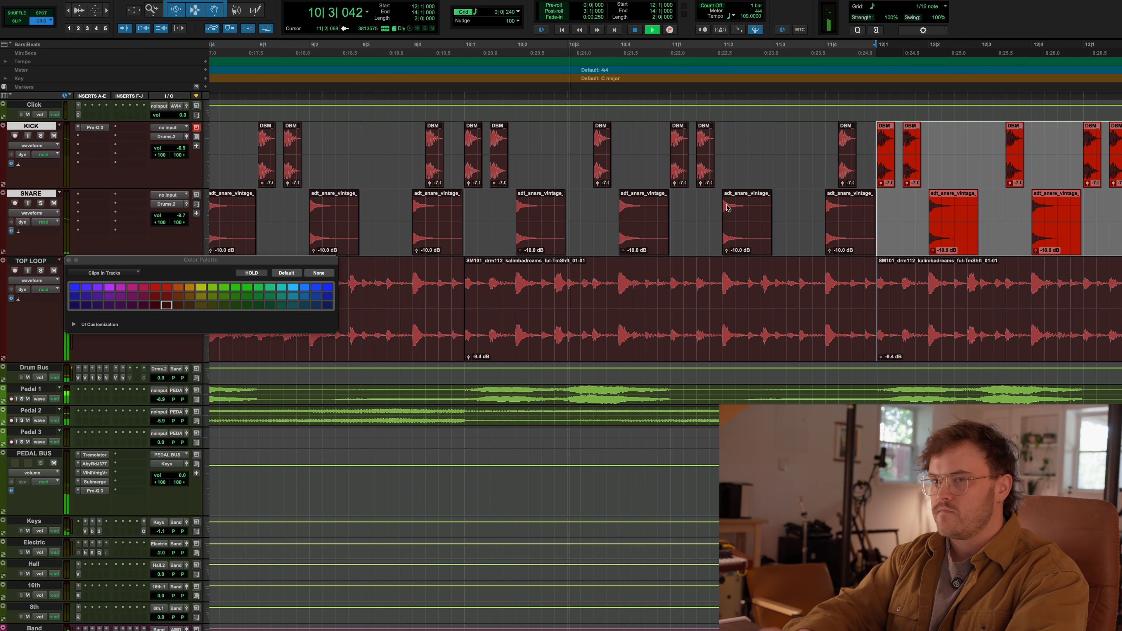
Step: Fine-tune the compressor threshold to about -15 dB in the KICK track's bx_console SSL 4000 G, and close the plug-in
key("super+equal")
key("super+equal")
key("super+bracketleft")
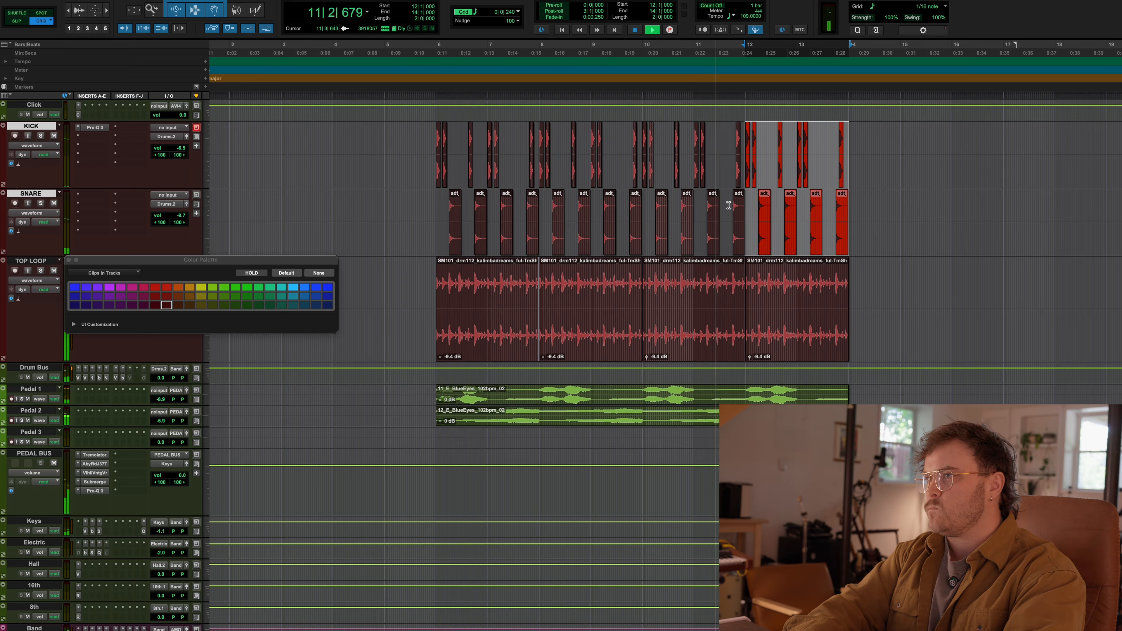
key("super+equal")
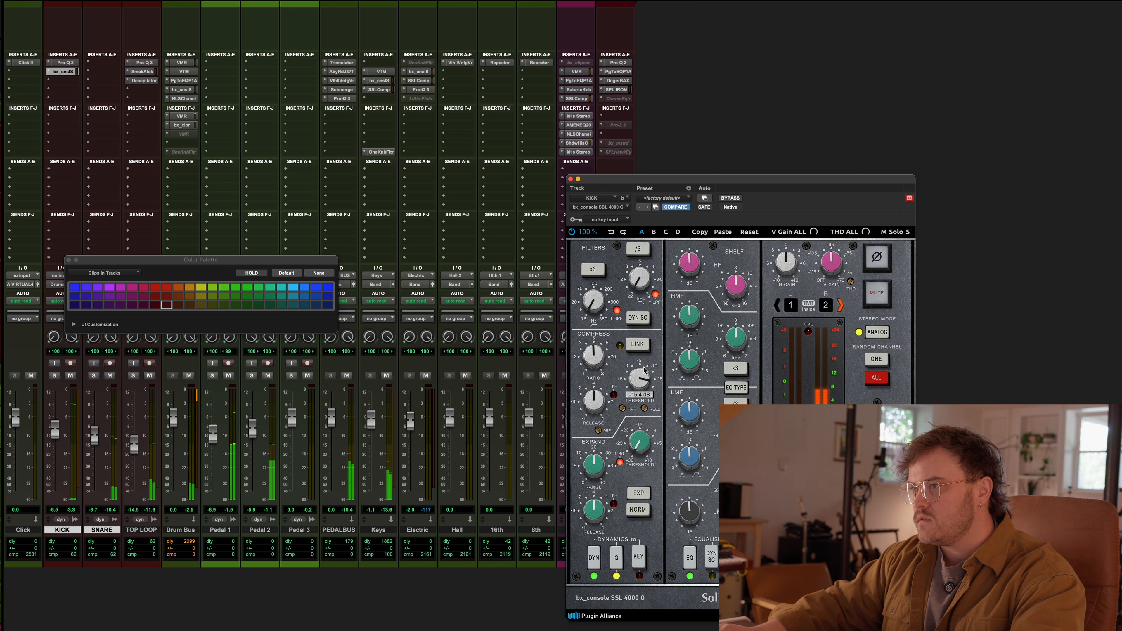
left_click_drag(644, 371, 644, 370)
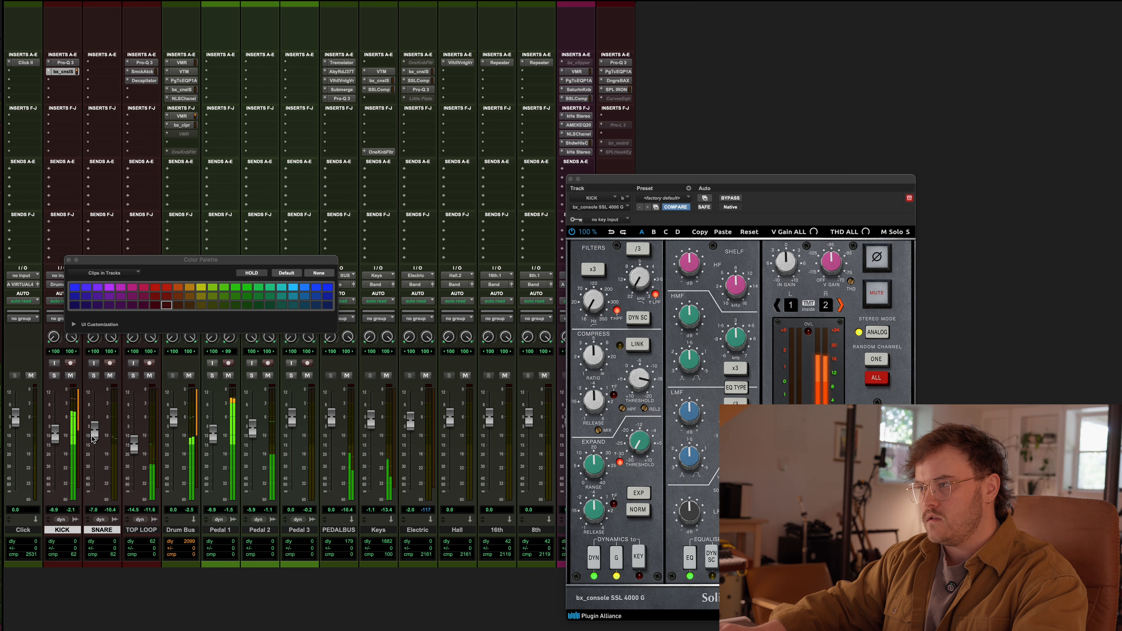
left_click(571, 179)
key("super+equal")
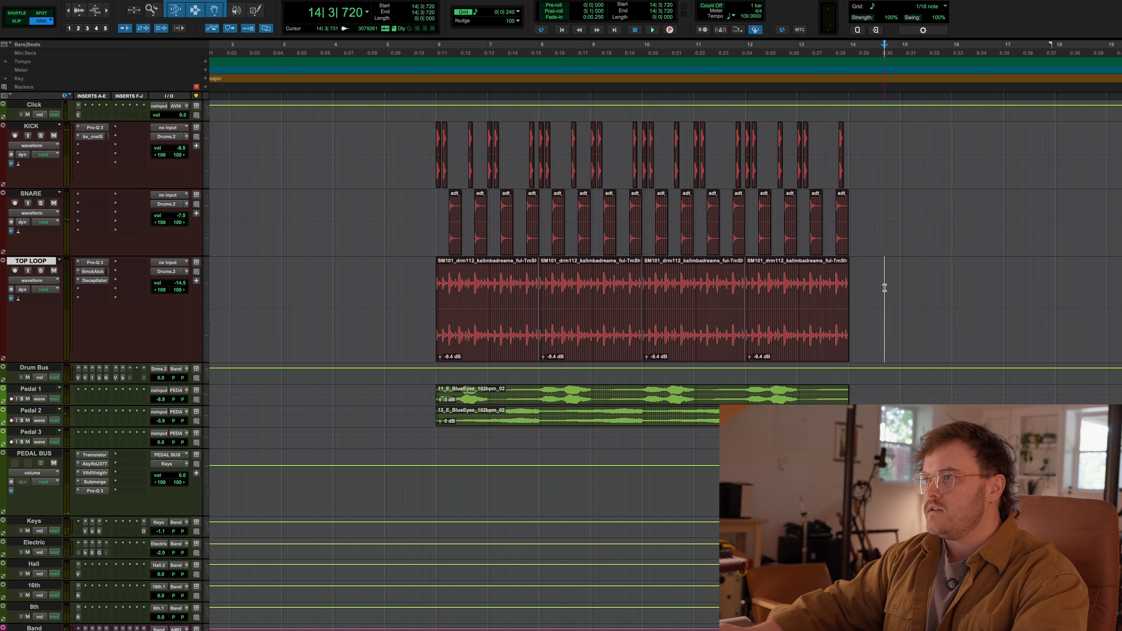
Step: Set the grid to 0|1|000 and duplicate all drum and pedal clips from bars 6 to 14 twice, up to bar 30
scroll(885, 289, "left", 2)
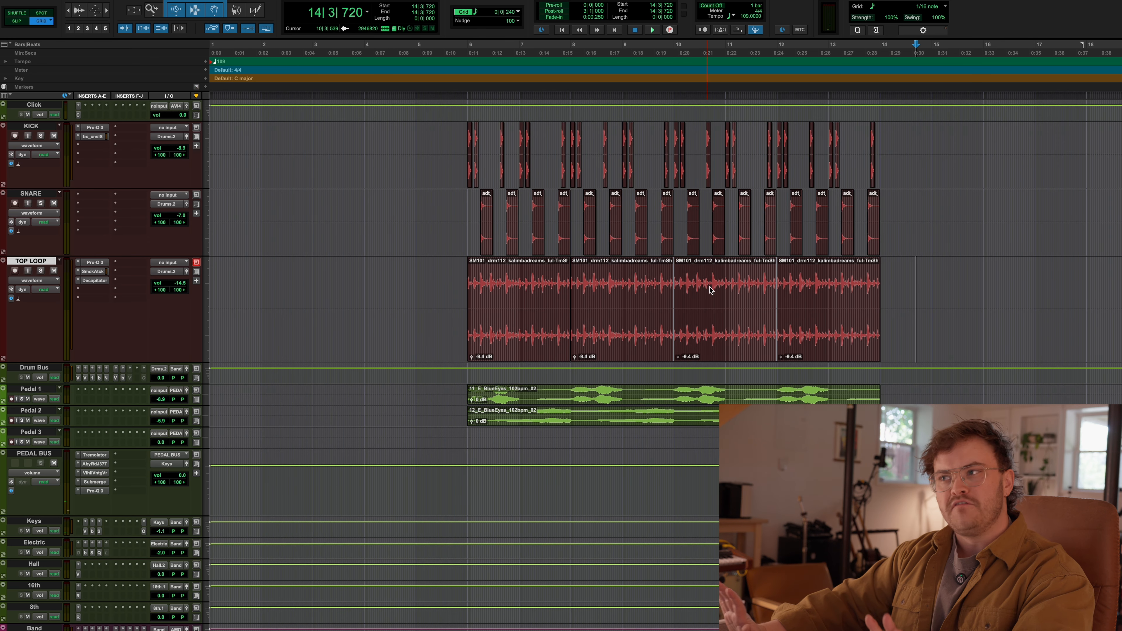
left_click(484, 15)
left_click(499, 19)
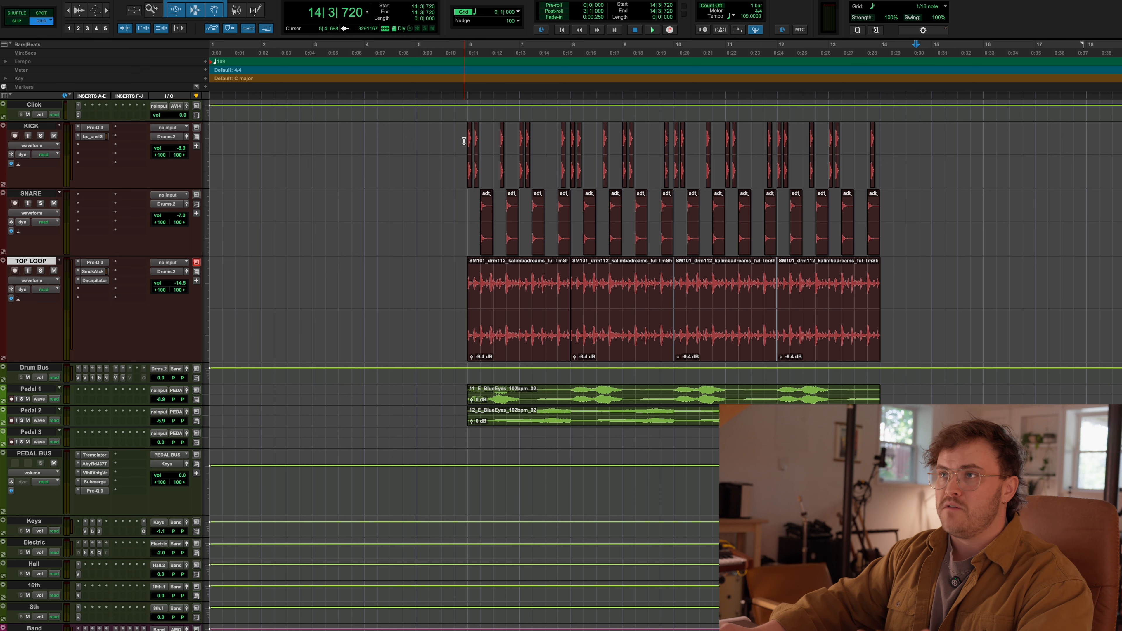
left_click_drag(465, 143, 766, 325)
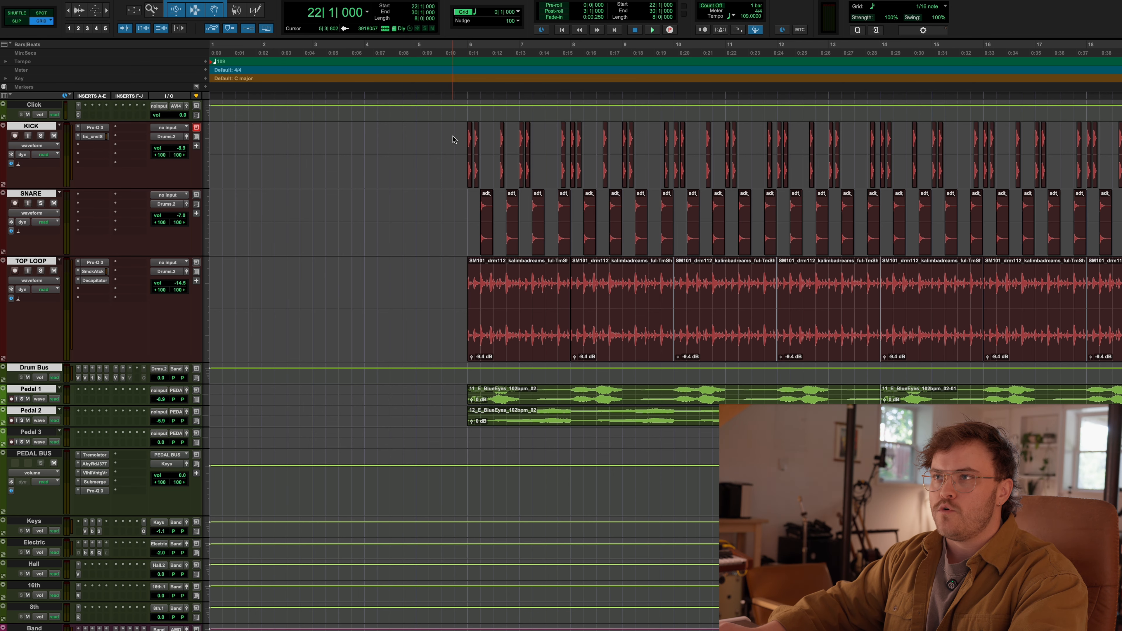
Step: Consolidate the clips on Pedal 1 and Pedal 2 from bar 6 to bar 30 into one continuous clip per track
left_click(456, 137)
double_click(463, 136)
left_click(464, 137)
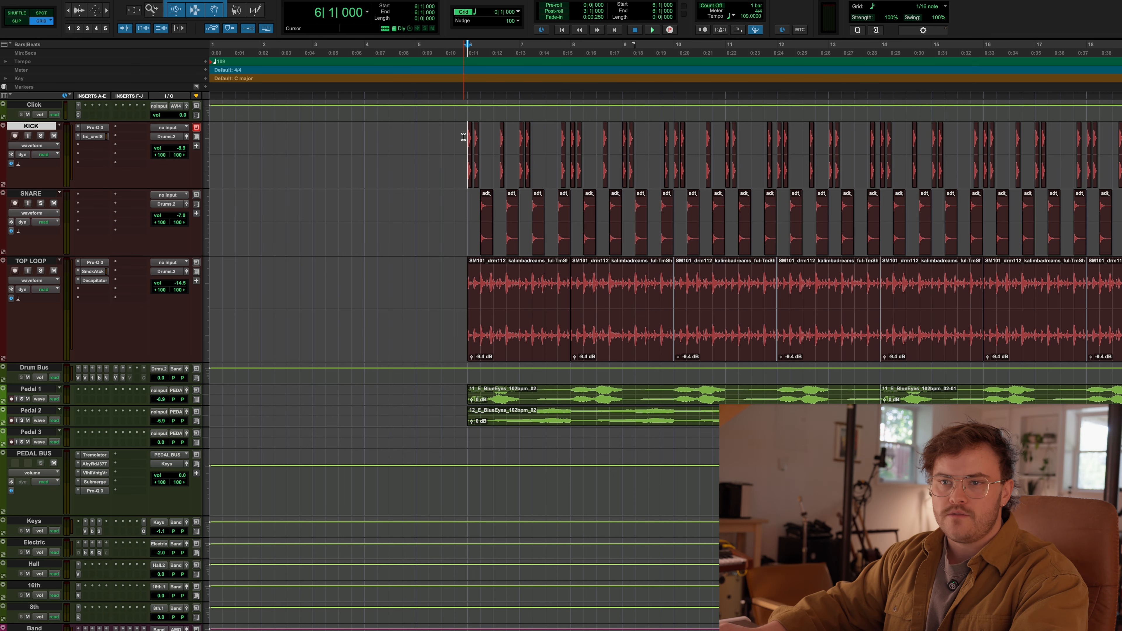
key("r")
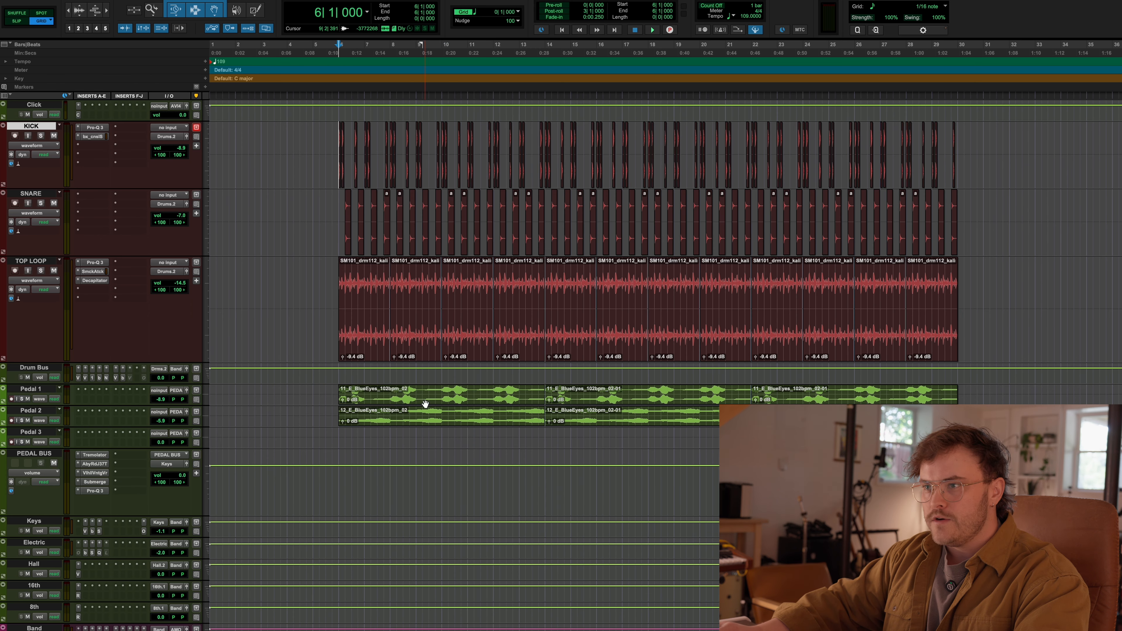
left_click(459, 400)
left_click(821, 417, "shift")
key("alt+shift+3")
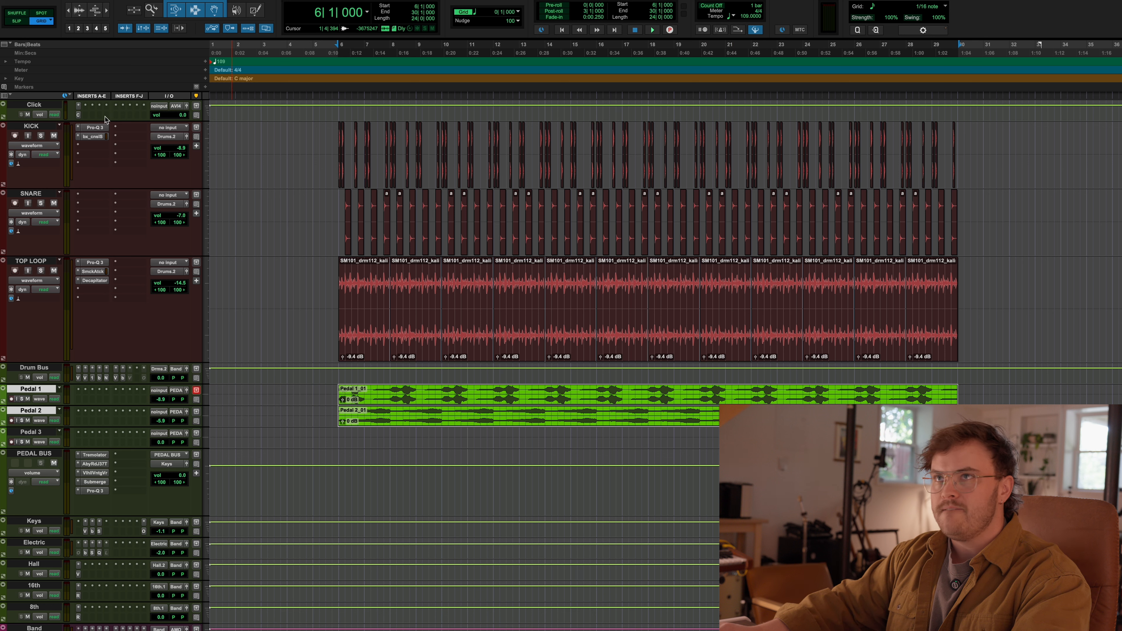
Step: Transpose the consolidated Pedal 1 and Pedal 2 clips by -6 semitones with AudioSuite SoundShifter Pitch Stereo and render them
left_click(127, 281)
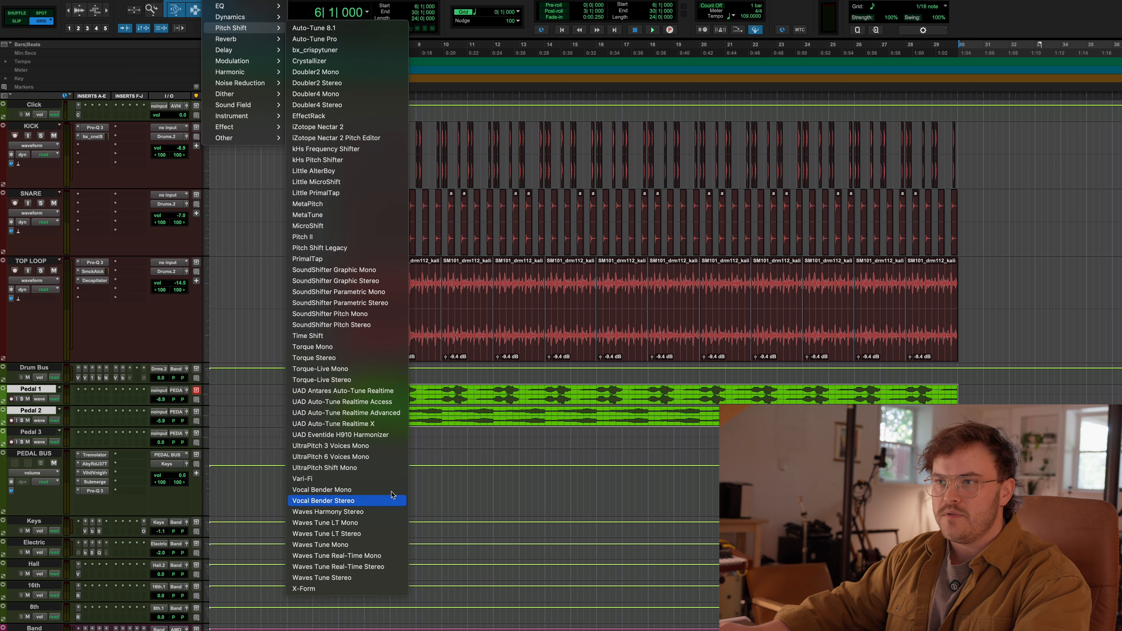
left_click(382, 329)
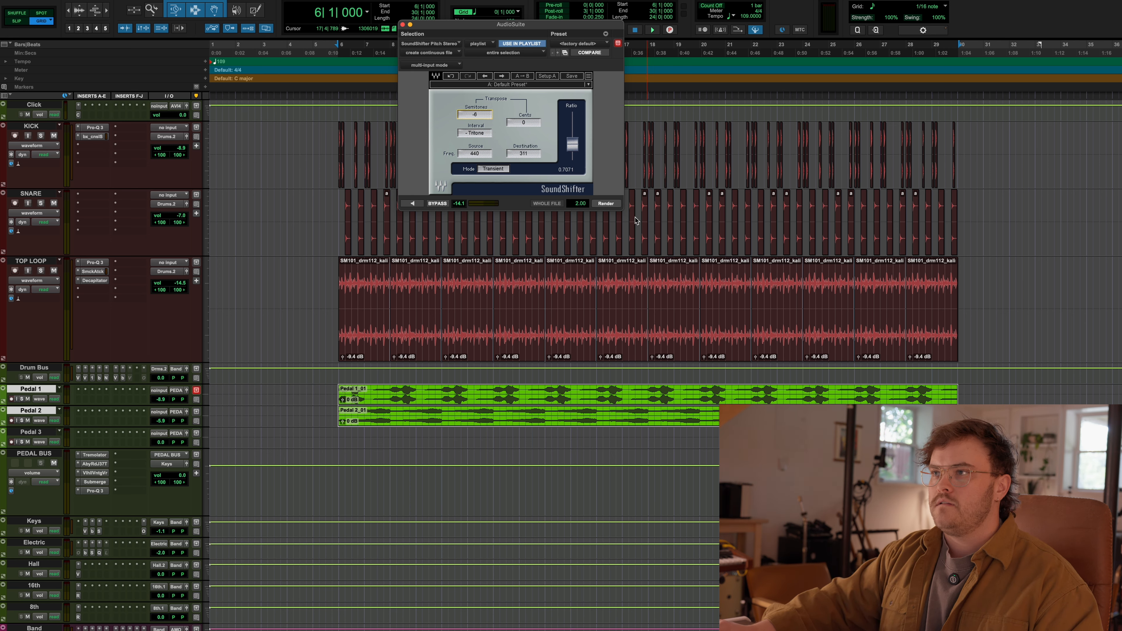
left_click(606, 203)
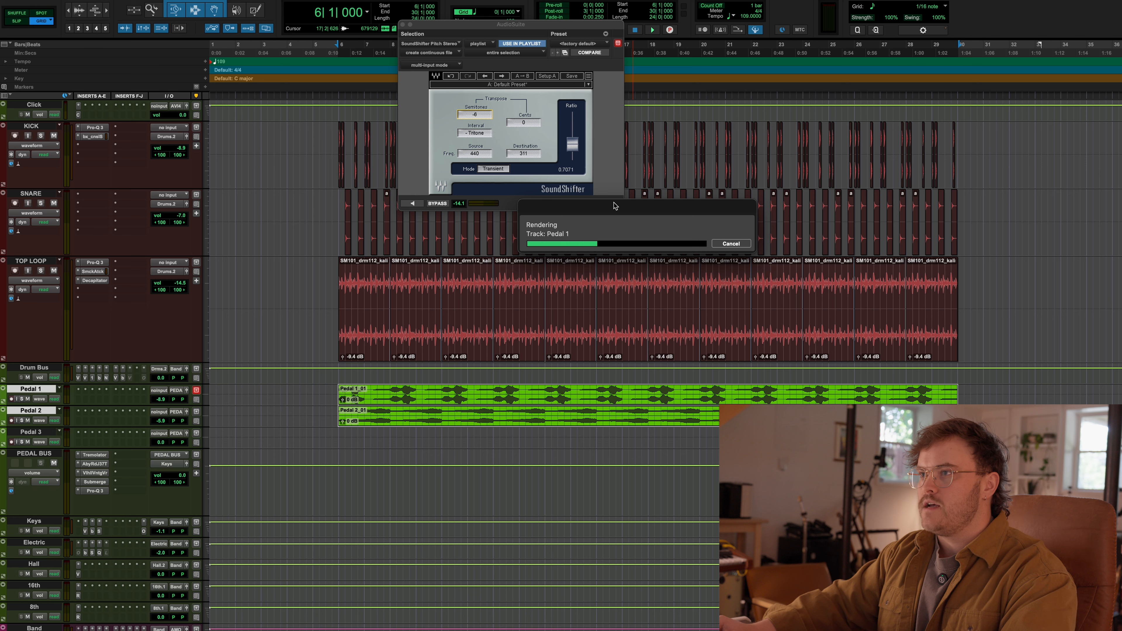
Step: Audition the transposed Pedal 1 and Pedal 2 clips from bar 6 and try another SoundShifter render
key("space")
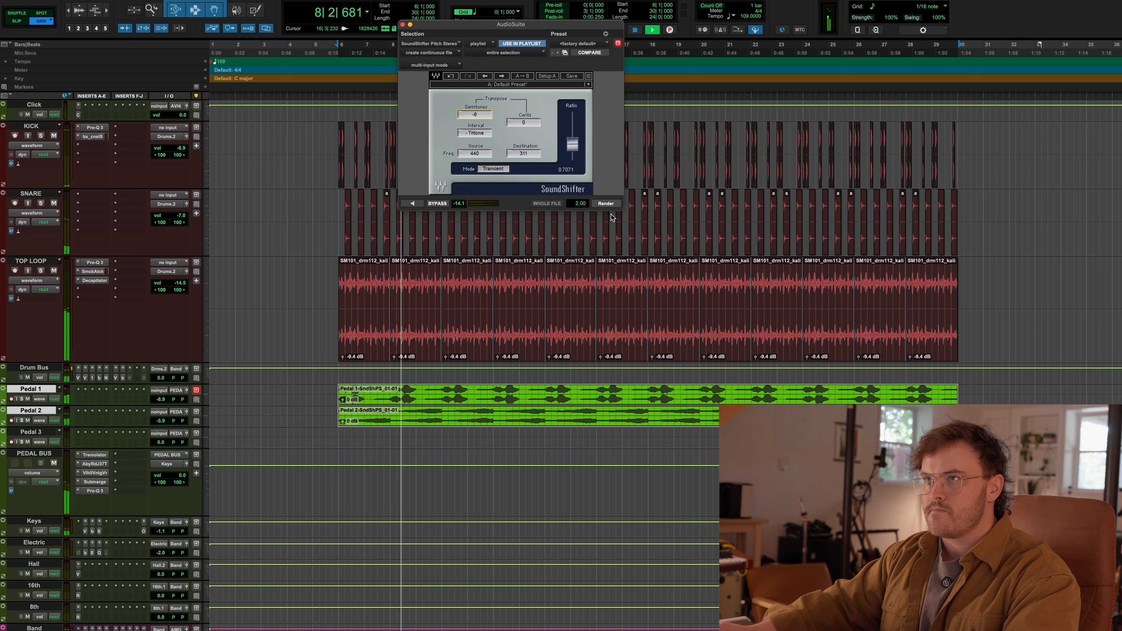
key("space")
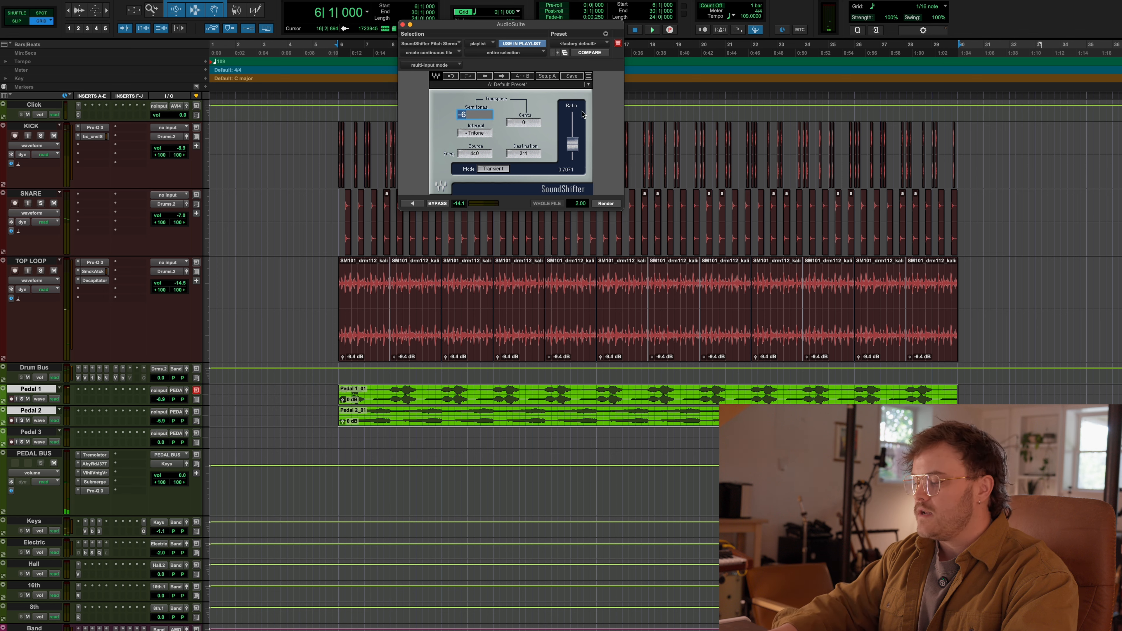
left_click(606, 203)
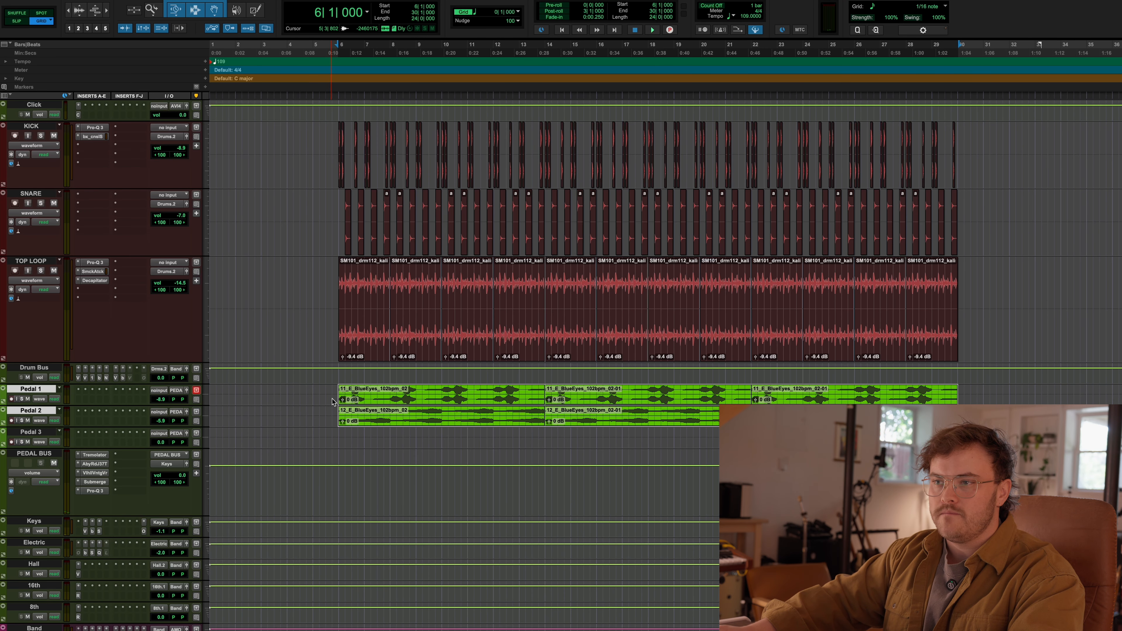
Step: Play back the arrangement from bar 6 with the original, unshifted Pedal 1 and Pedal 2 clips
key("space")
left_click(336, 395)
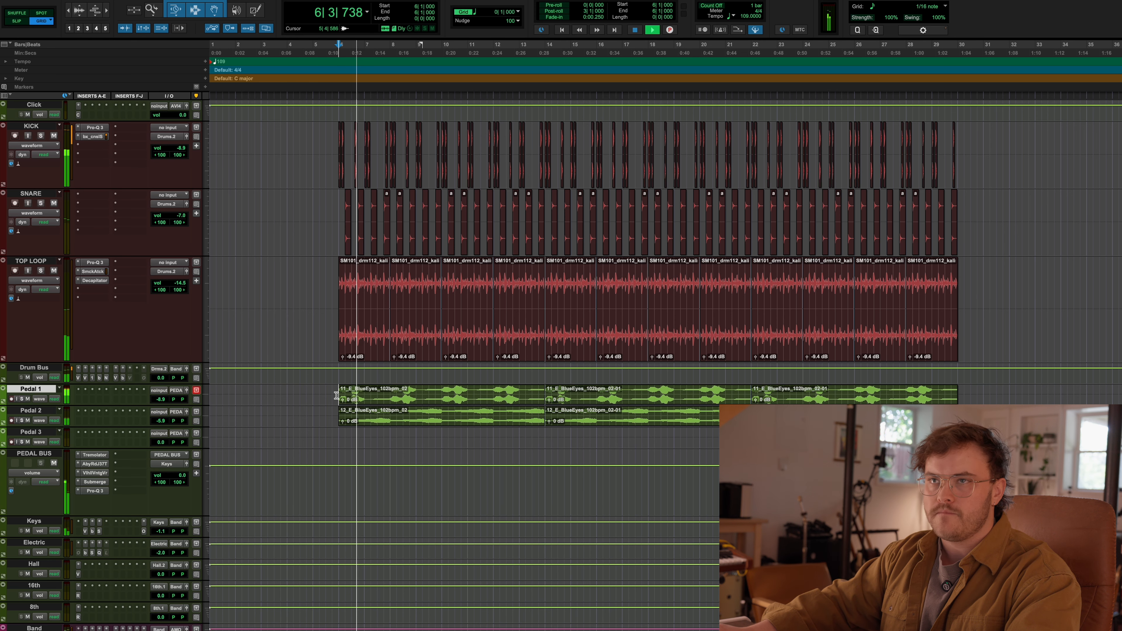
key("space")
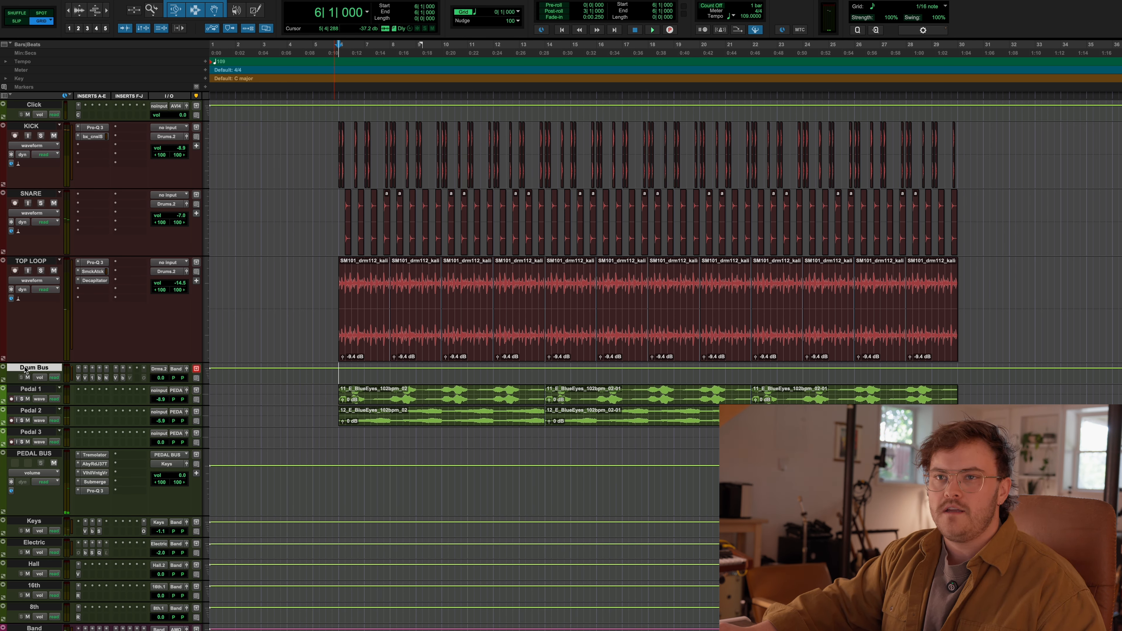
Step: Reduce the height of the KICK, SNARE, TOP LOOP and Drum Bus tracks
left_click_drag(35, 190, 35, 151)
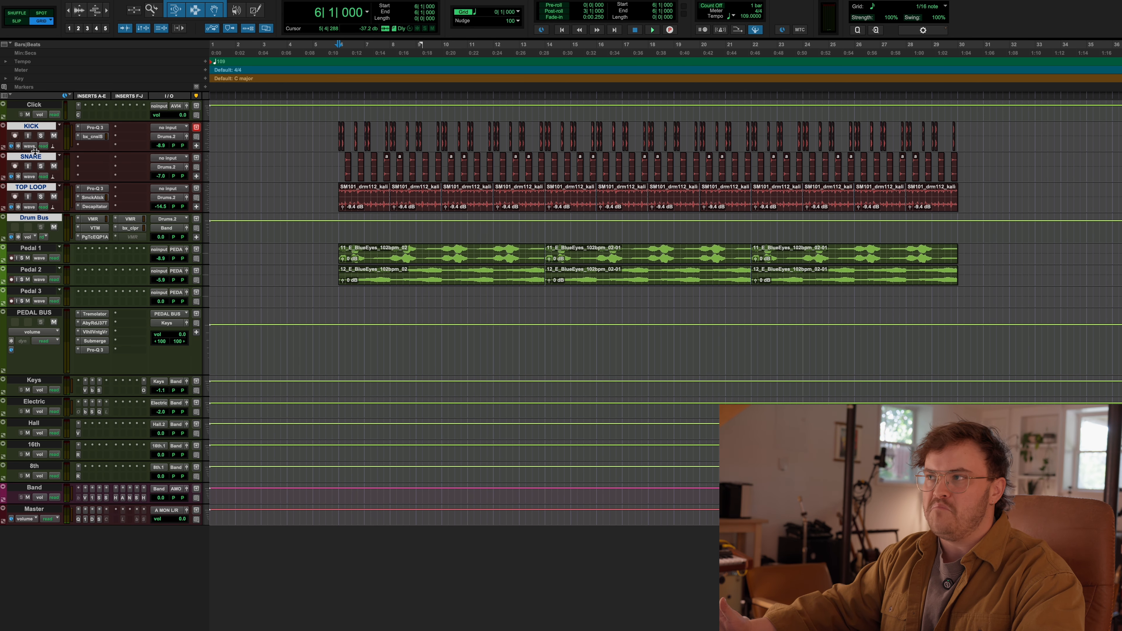
left_click_drag(53, 206, 54, 201)
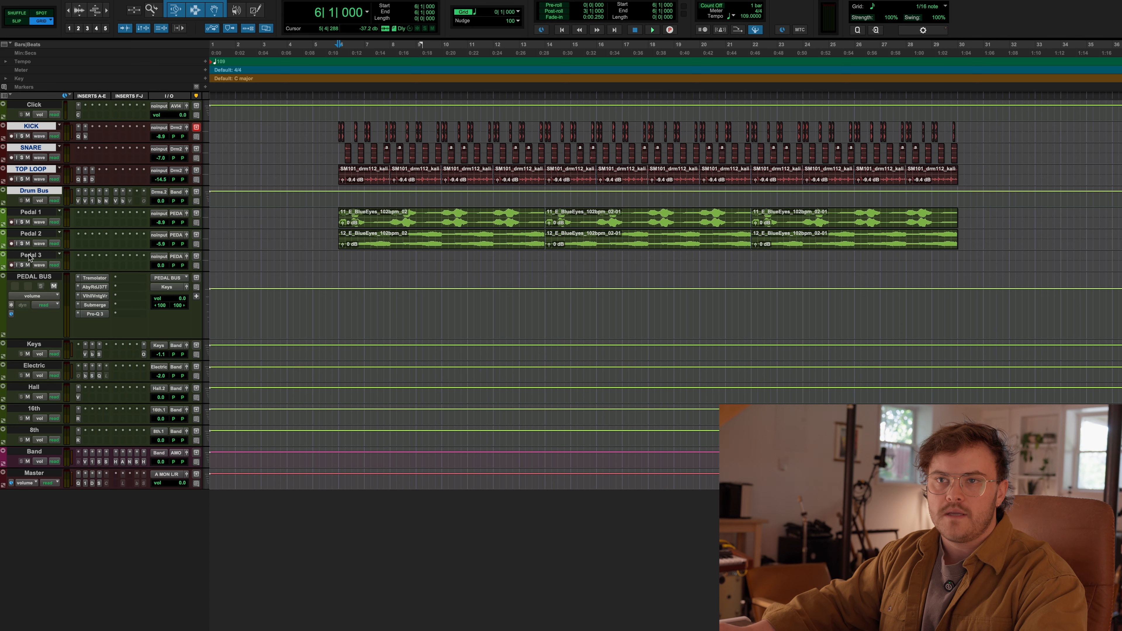
Step: Add an instrument track below PEDAL BUS and insert the stereo Blue Cat's PatchWork Synth on it
left_click(31, 279)
left_click(78, 345)
mouse_move(107, 347)
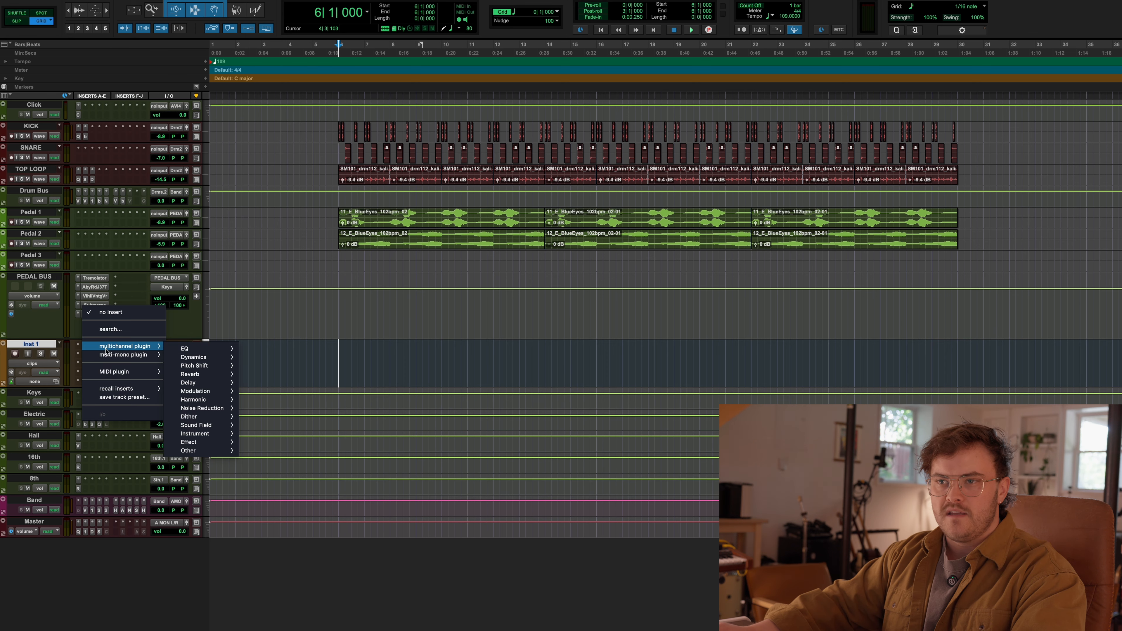
mouse_move(193, 375)
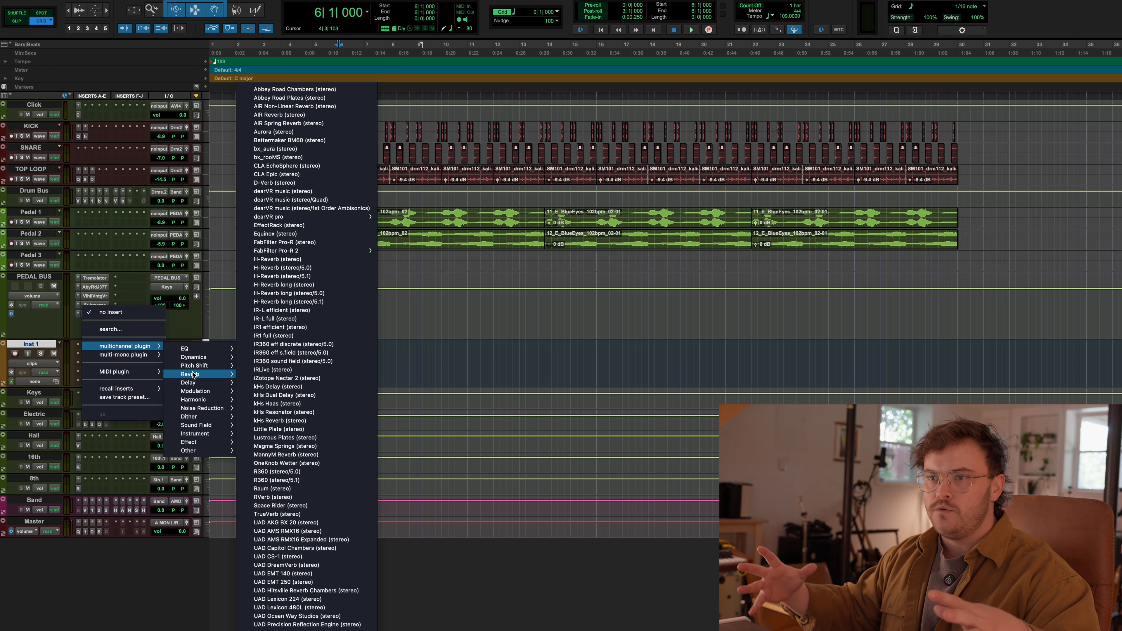
mouse_move(208, 435)
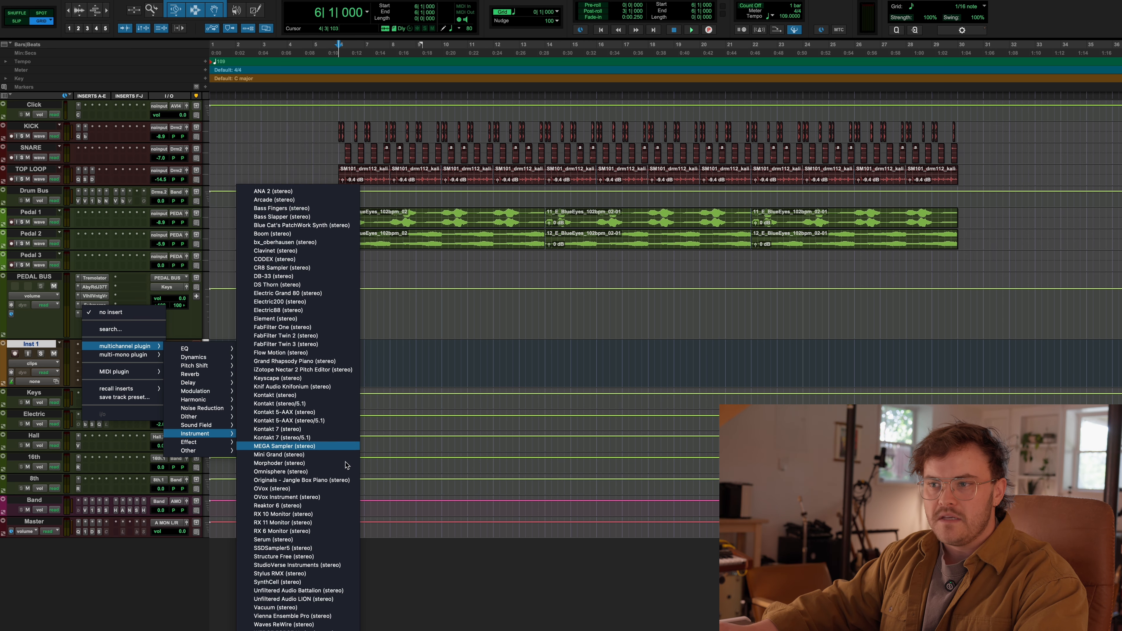
left_click(301, 225)
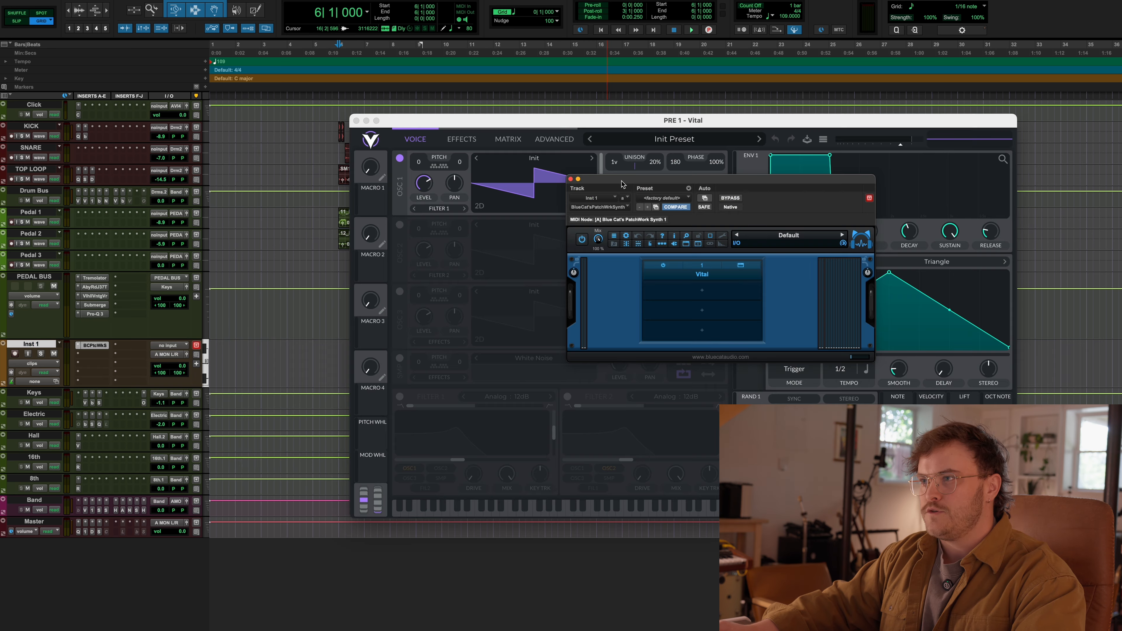
Step: Load the BS_Mangled bass preset in Vital from the KFM_Vital Powerbank Vol1 folder, sorting the presets by style
left_click_drag(624, 184, 513, 236)
left_click(658, 144)
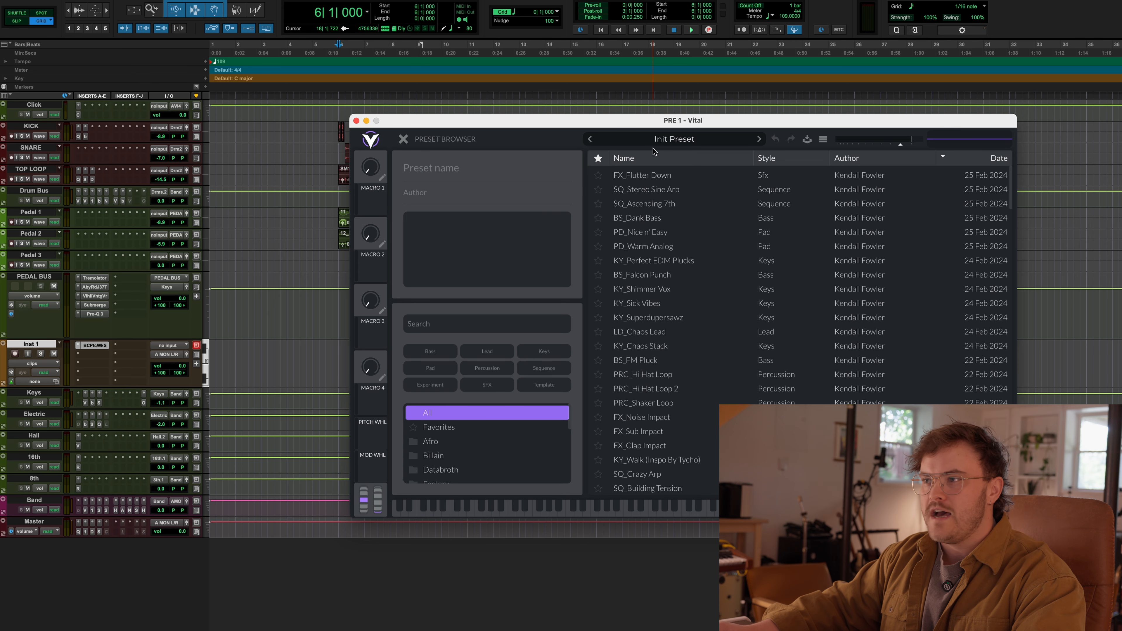
scroll(487, 464, "down", 10)
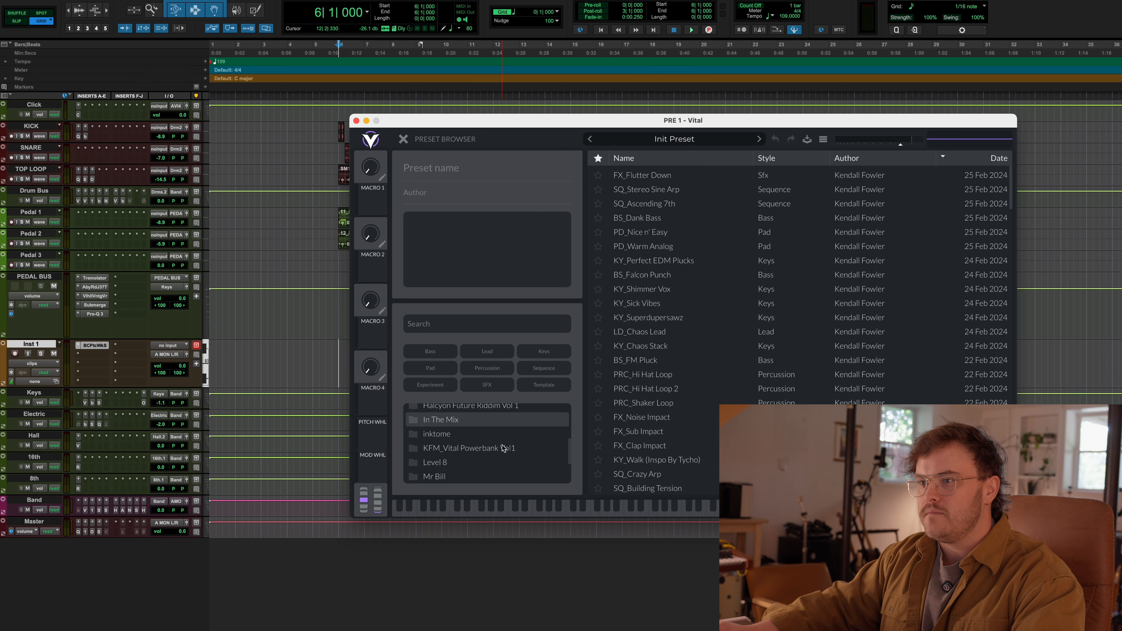
left_click(504, 448)
left_click(802, 160)
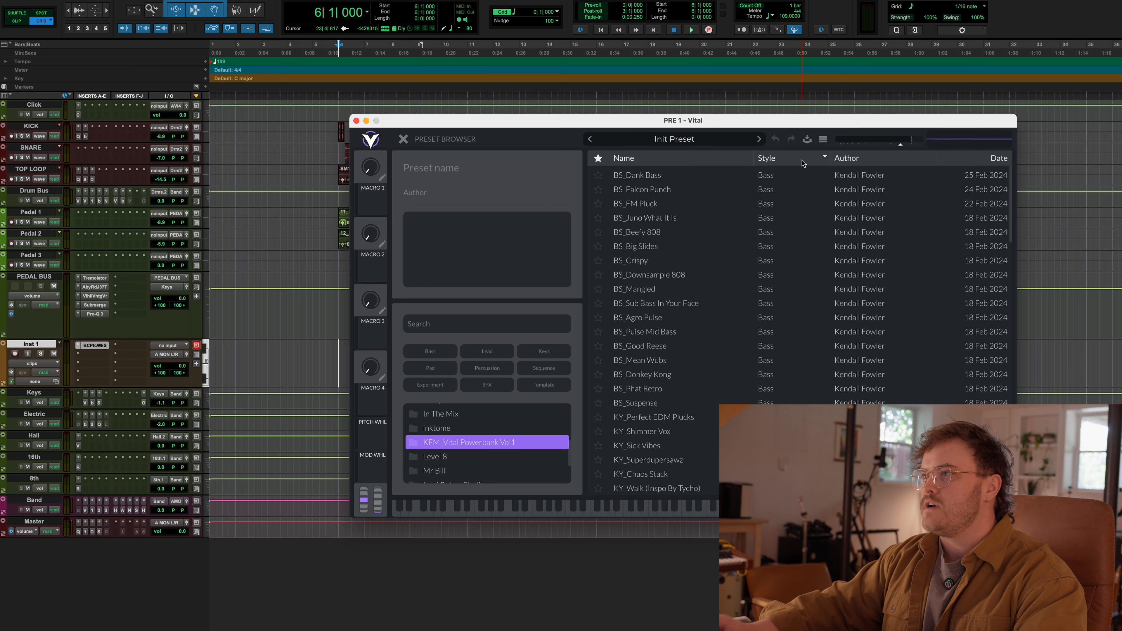
left_click(678, 291)
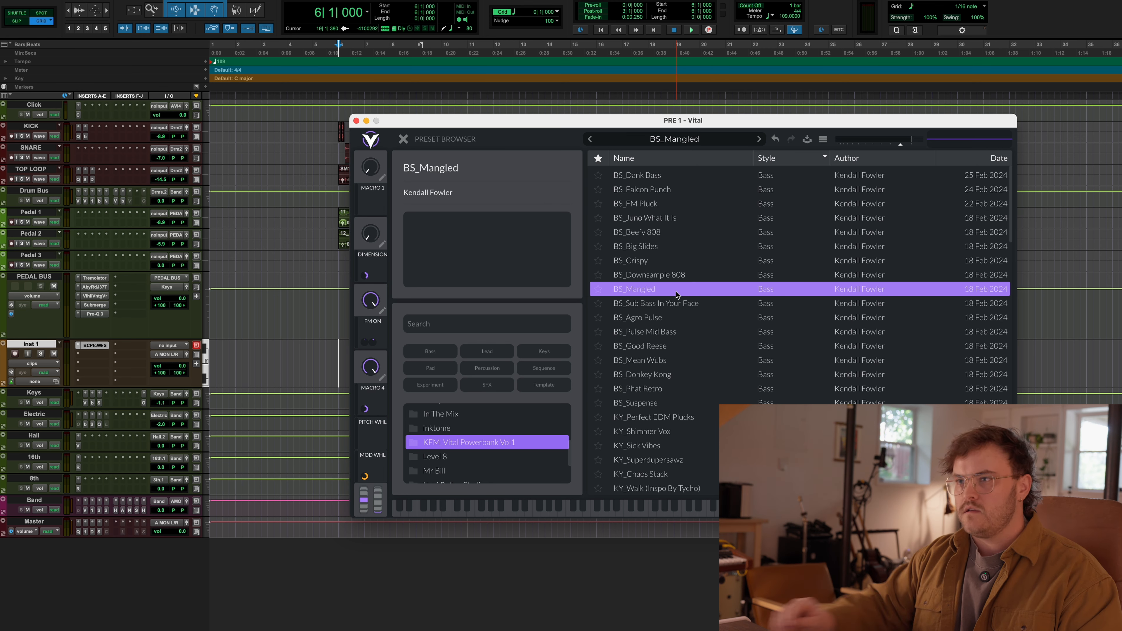
Step: Record-enable Inst 1 and move the Vital window aside to uncover the pedal clips
left_click(15, 354)
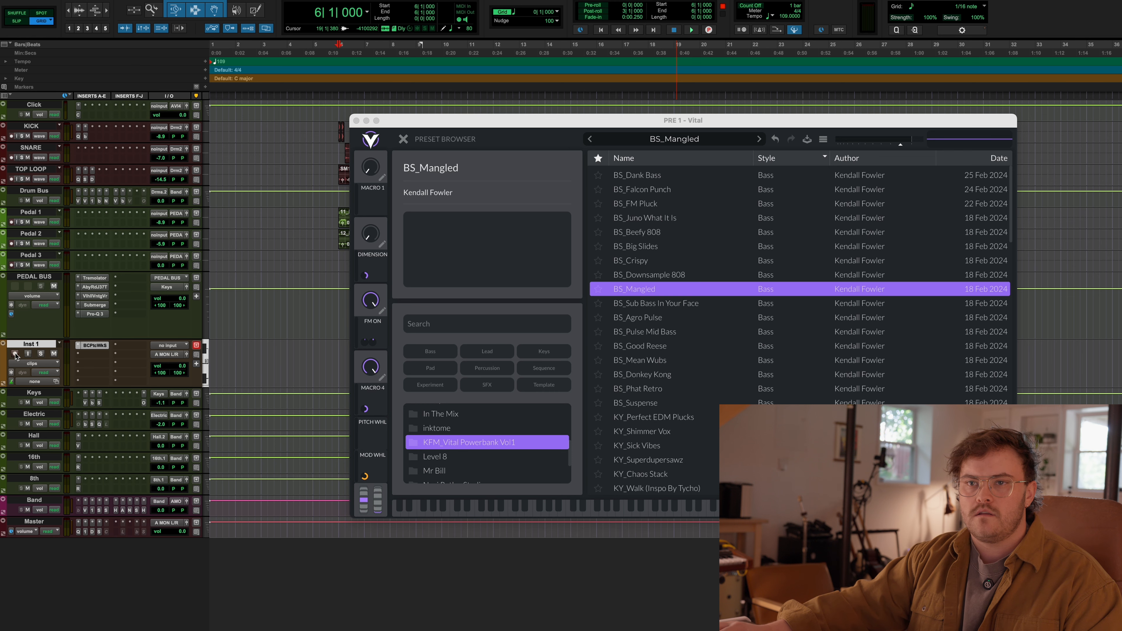
left_click(616, 630)
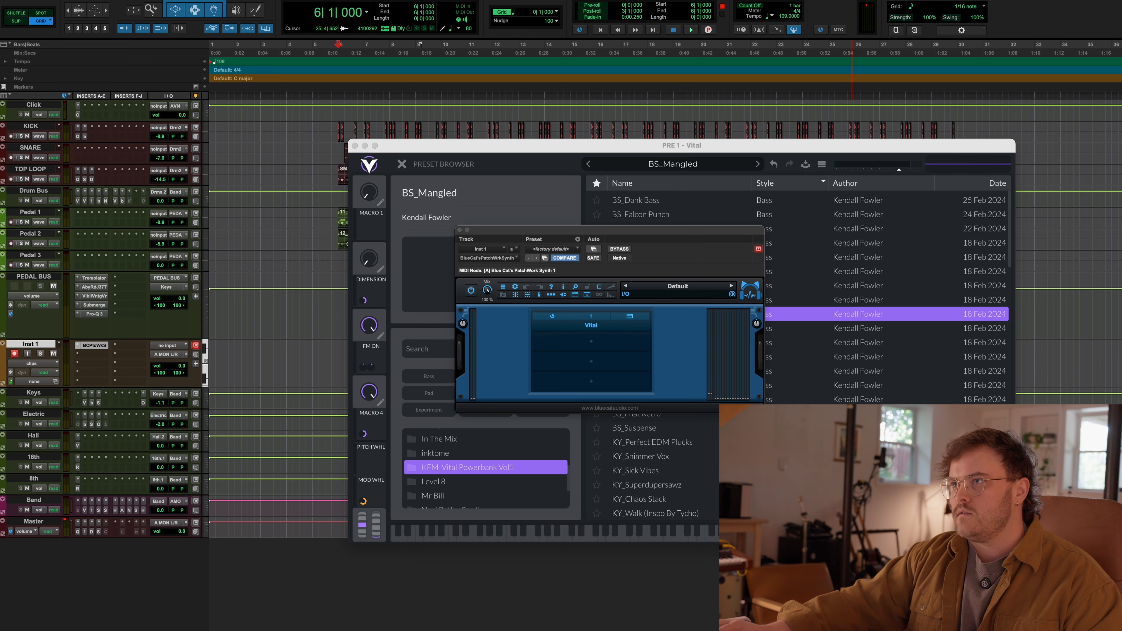
left_click_drag(612, 148, 743, 175)
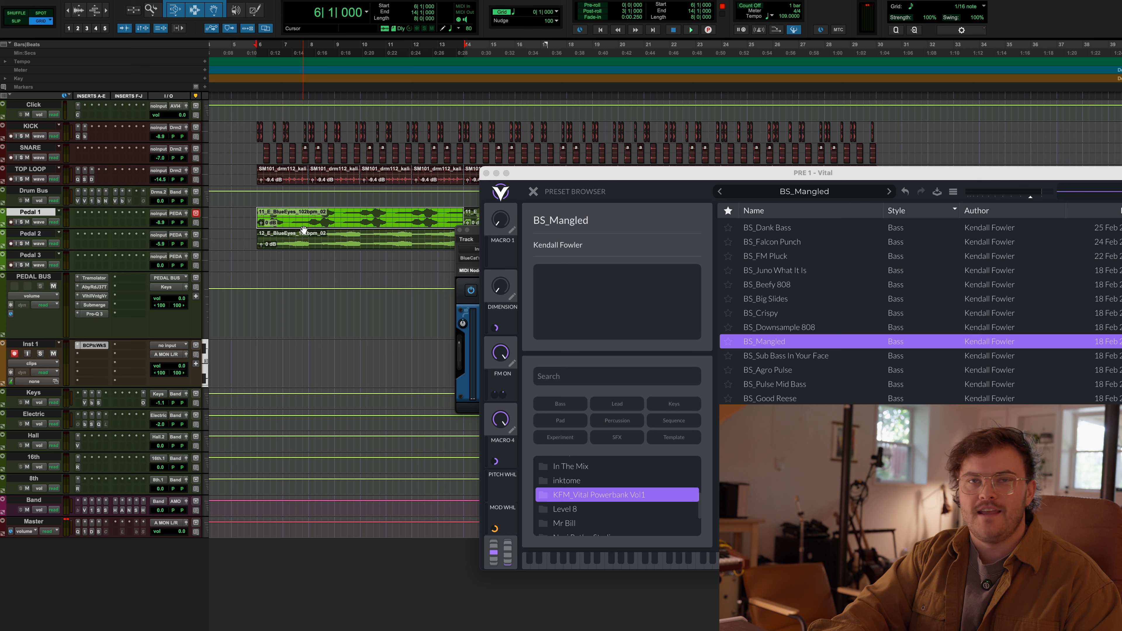
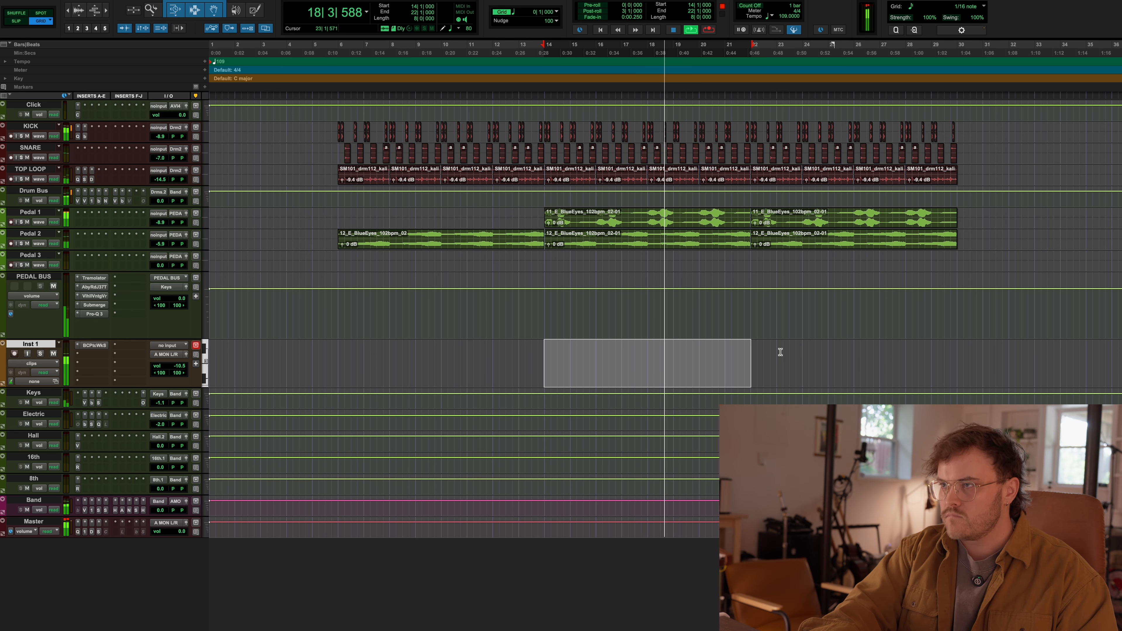
Step: Stop playback and record a MIDI bass part on Inst 1 starting from bar 12
key("space")
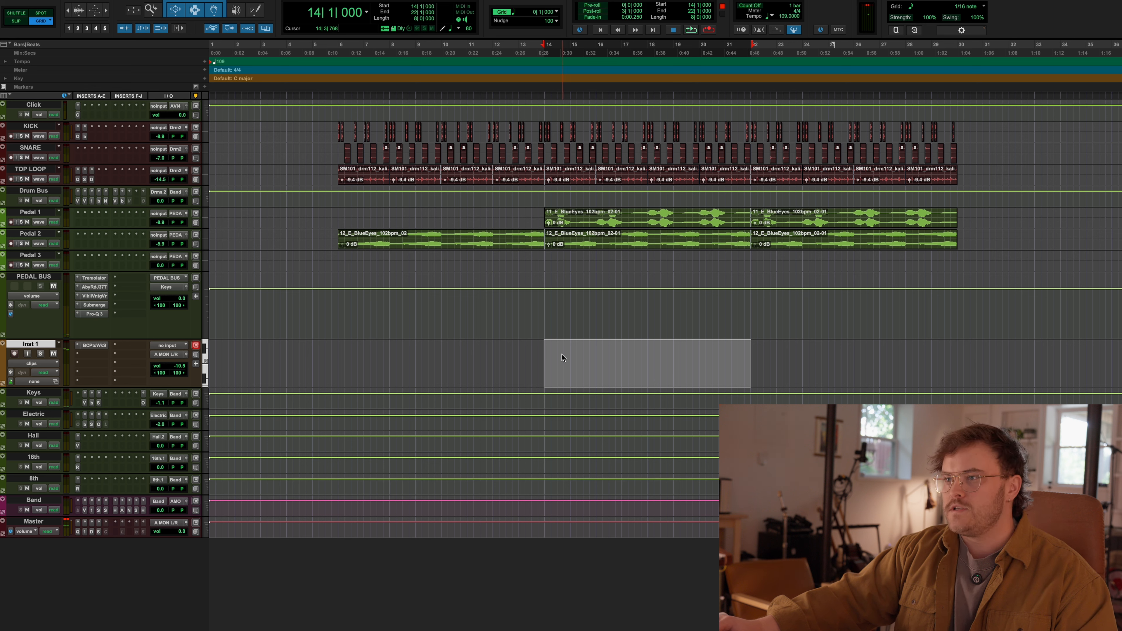
left_click(545, 356)
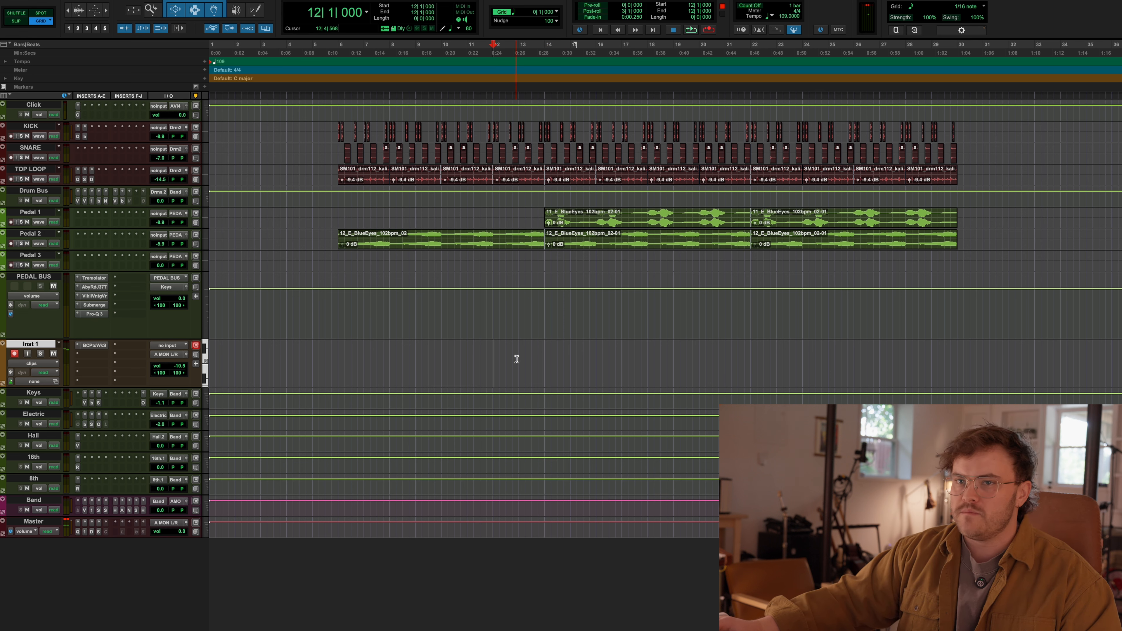
key("super+space")
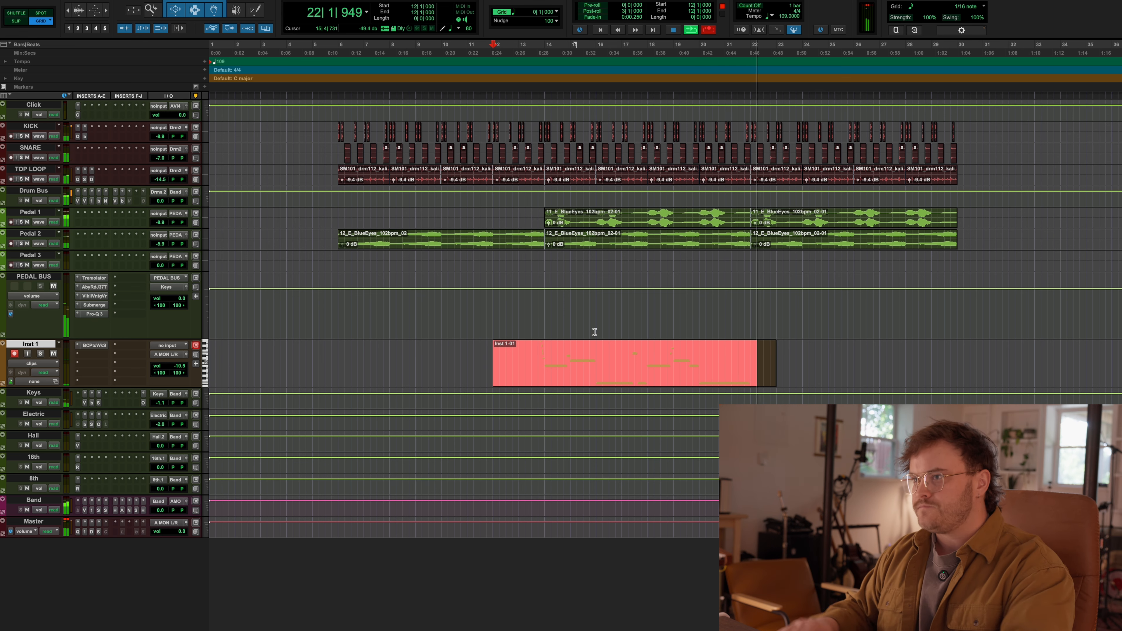
key("space")
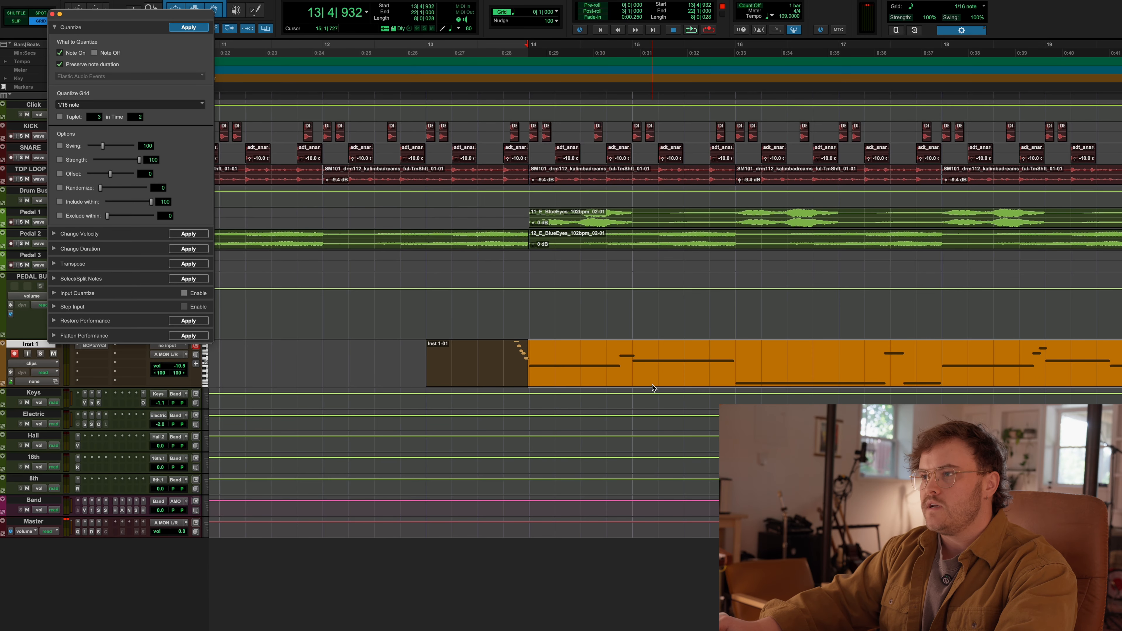
Step: Quantize the recorded notes after the pickup run to a 1/16-note grid in the MIDI editor, including note starts and ends
double_click(653, 388)
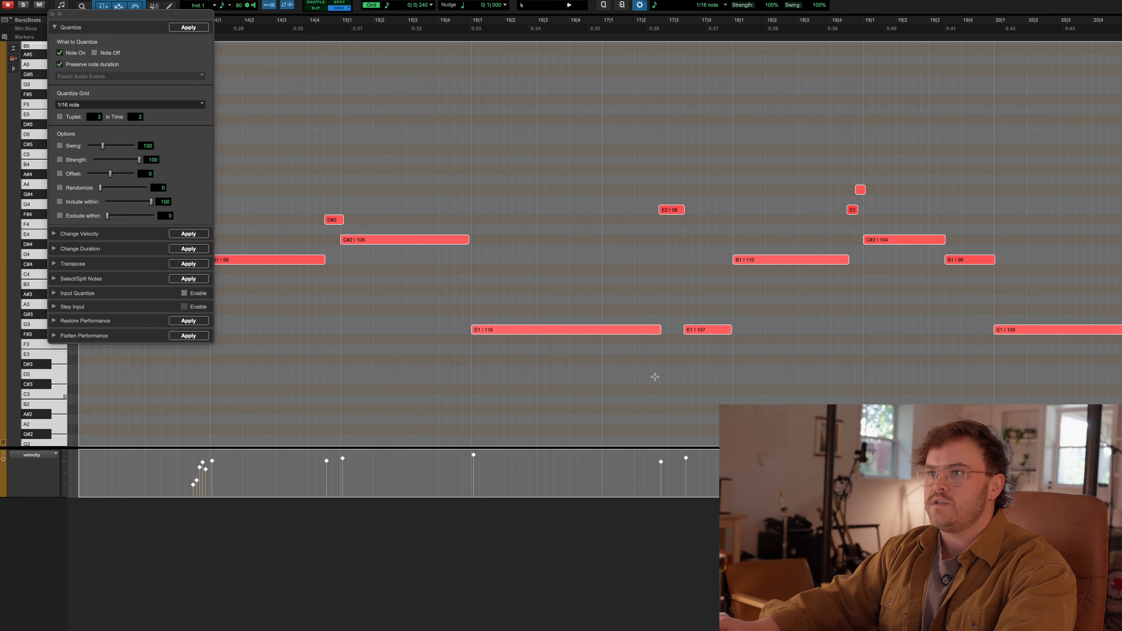
left_click(343, 219)
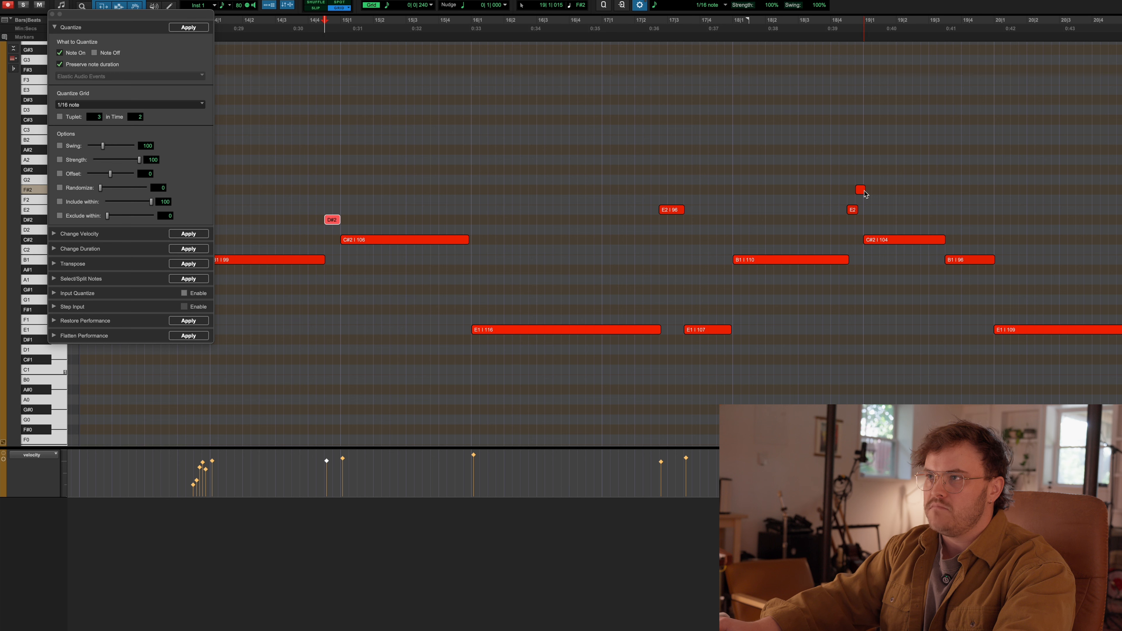
left_click_drag(310, 176, 1120, 379)
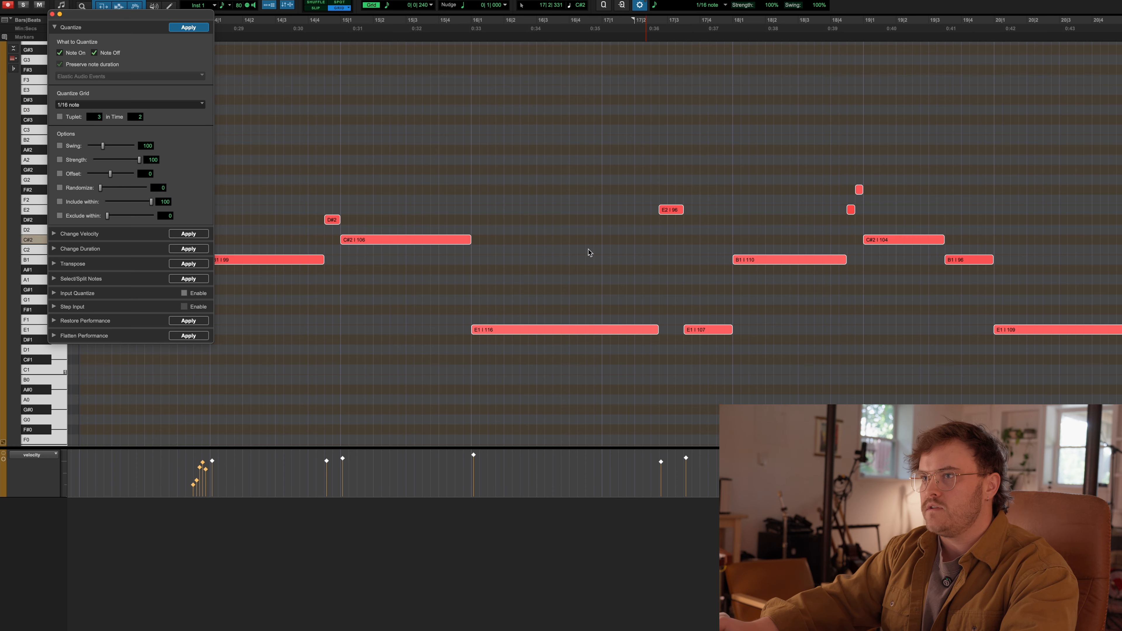
Step: Play back the quantized bass part from 13|3|480, return to the arrangement and close the Quantize window
key("space")
left_click(453, 146)
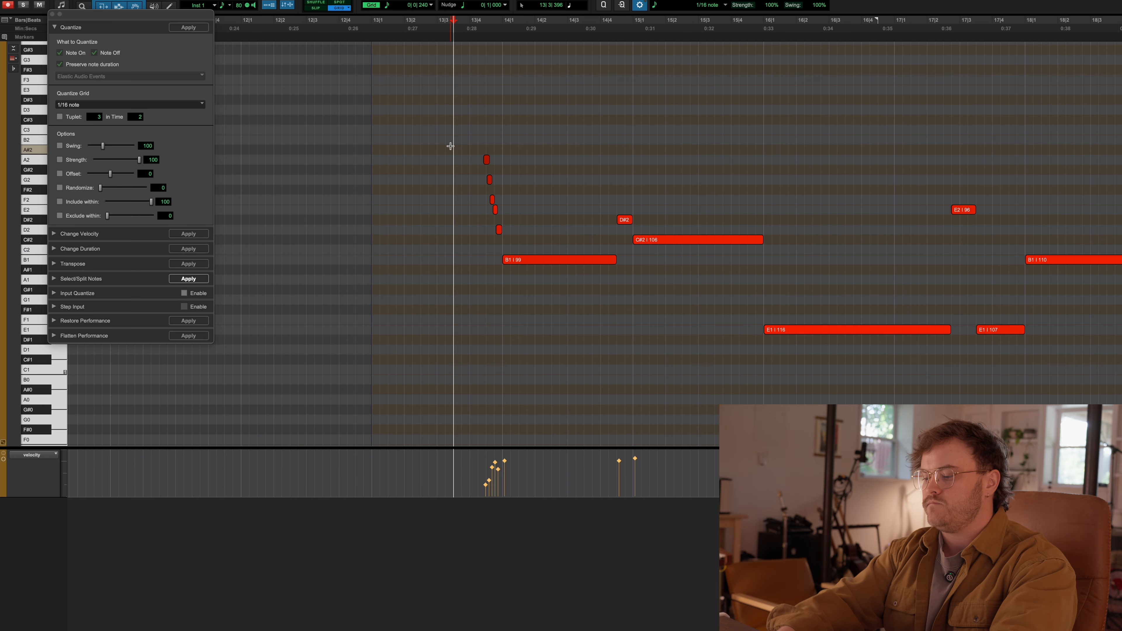
key("space")
key("ctrl+=")
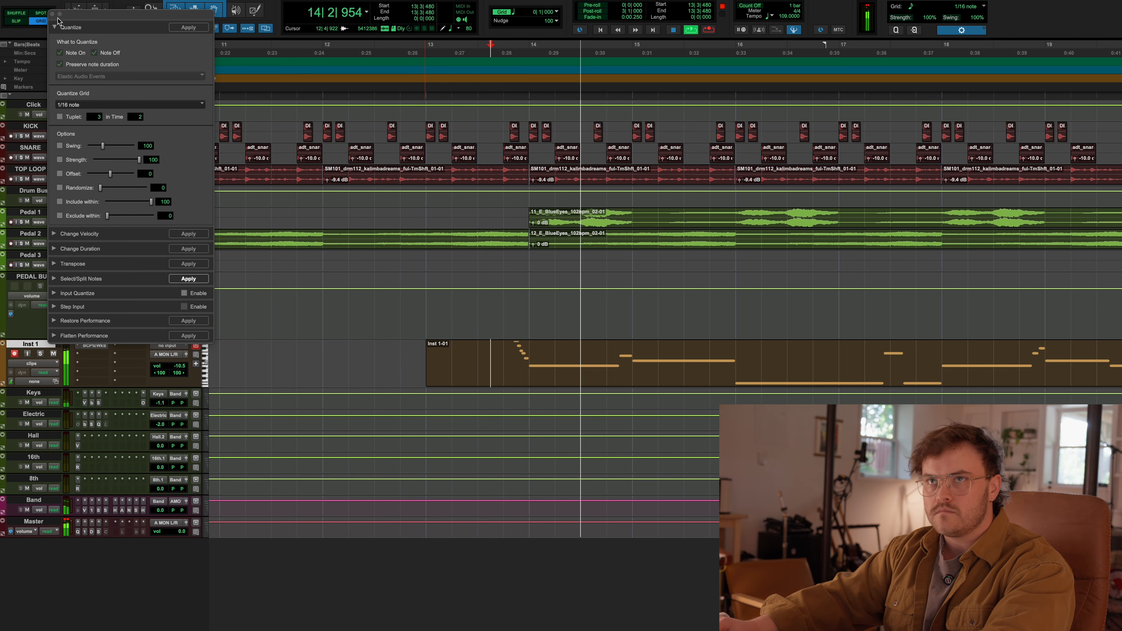
key("ctrl+w")
Step: Lower the Inst 1 fader to -15.6 dB in the mixer and return to the arrangement
key("ctrl+=")
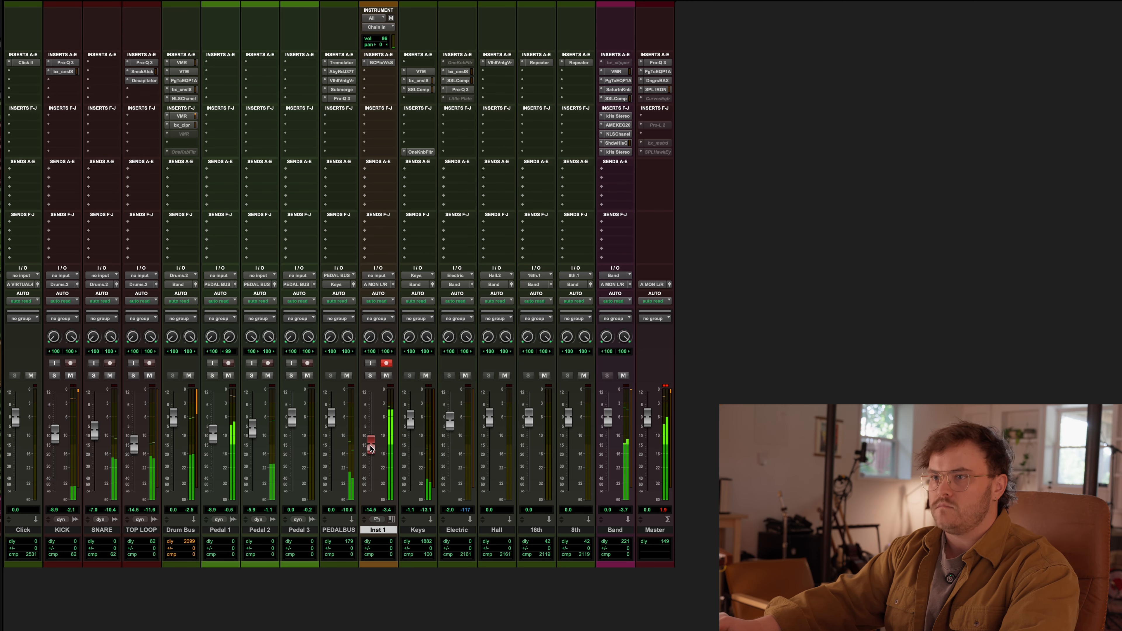
left_click(386, 364)
left_click_drag(374, 444, 374, 445)
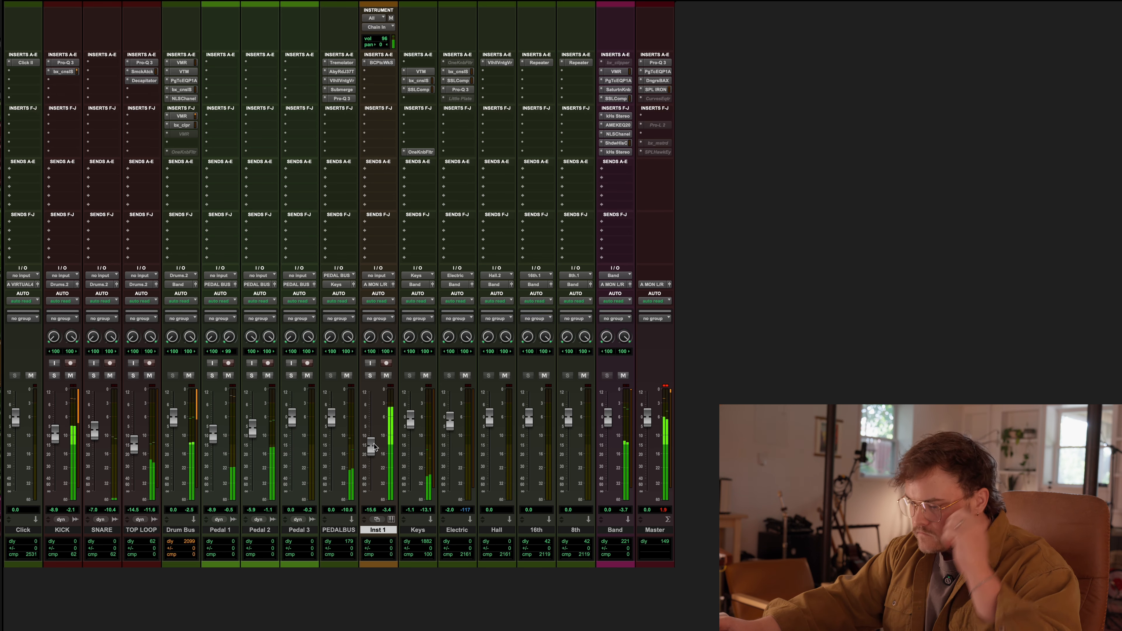
key("super+equal")
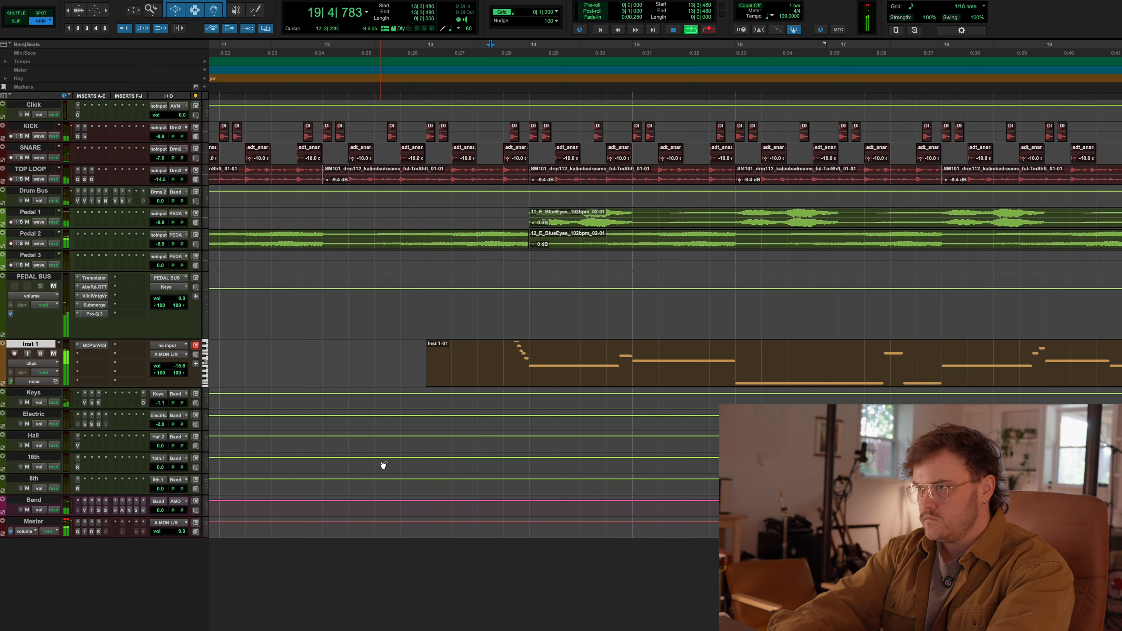
Step: Copy the Pedal 1 clip from bar 14 into the empty space at bar 6
key("super+bracketleft")
scroll(509, 429, "left", 6)
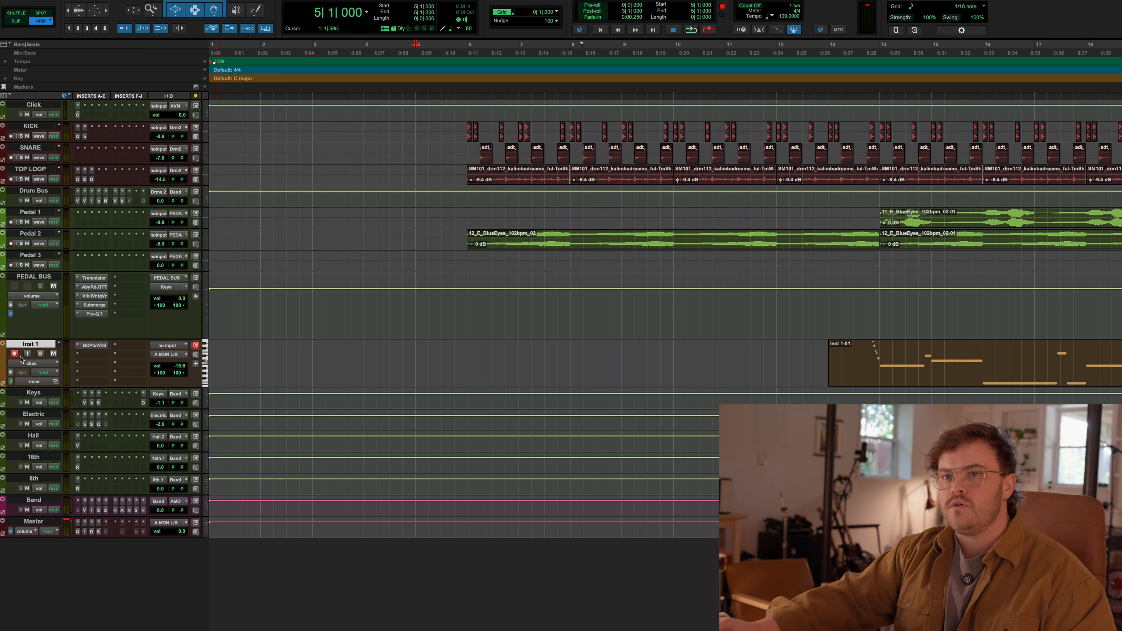
scroll(410, 352, "right", 1)
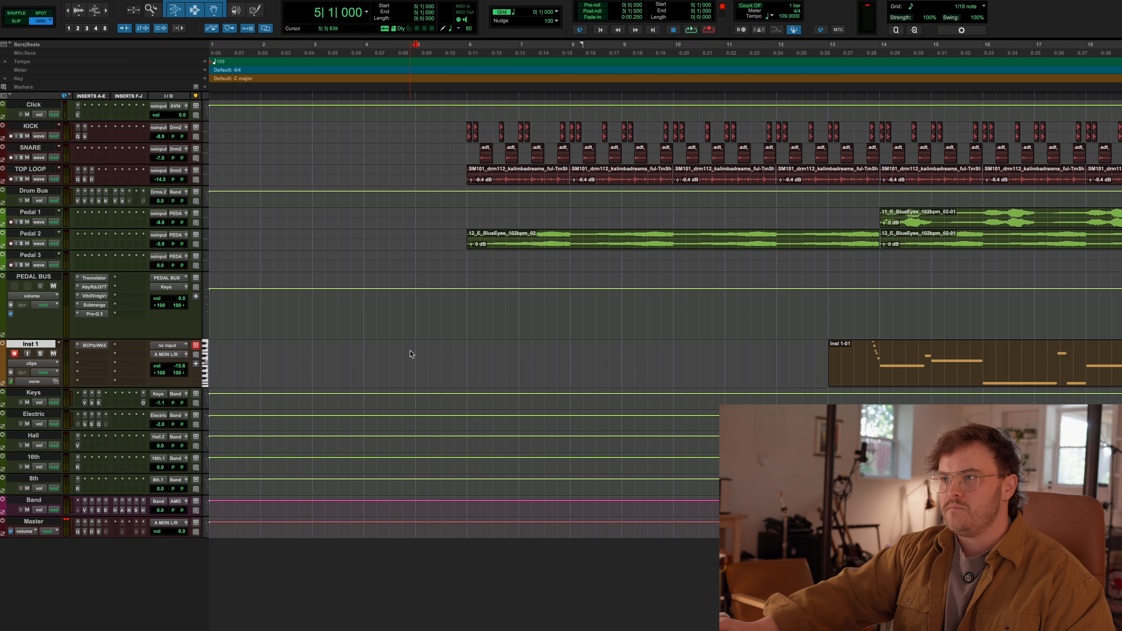
scroll(410, 354, "left", 1)
left_click_drag(1007, 216, 593, 208)
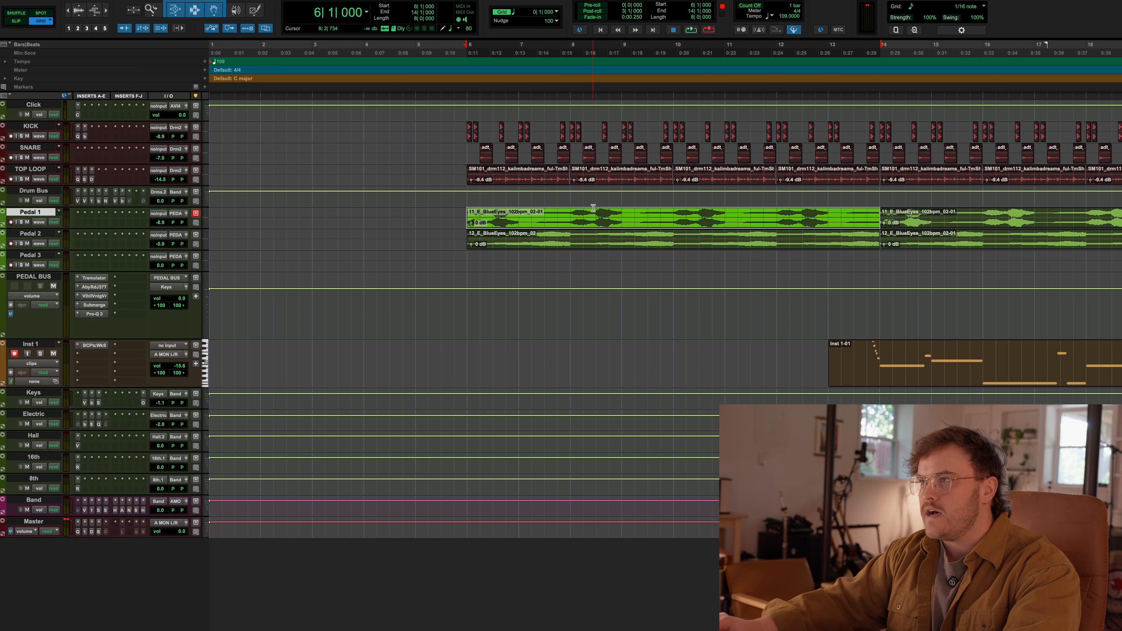
Step: Record a second bass part on Inst 1 from bar 5 up to about bar 13, ahead of the existing bass clip
left_click(418, 362)
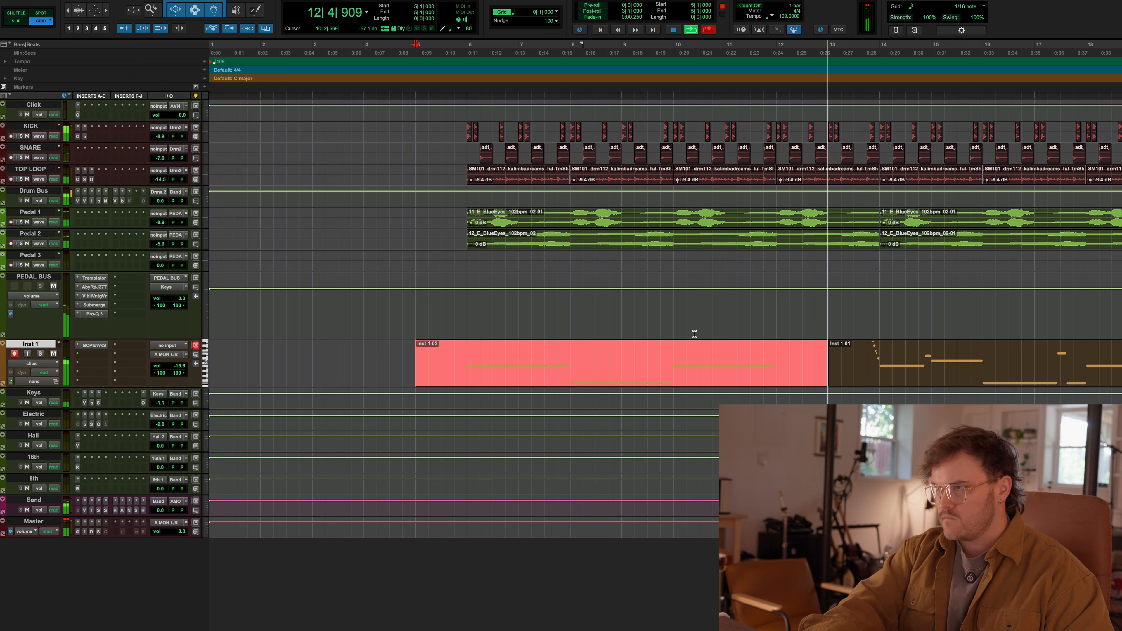
key("space")
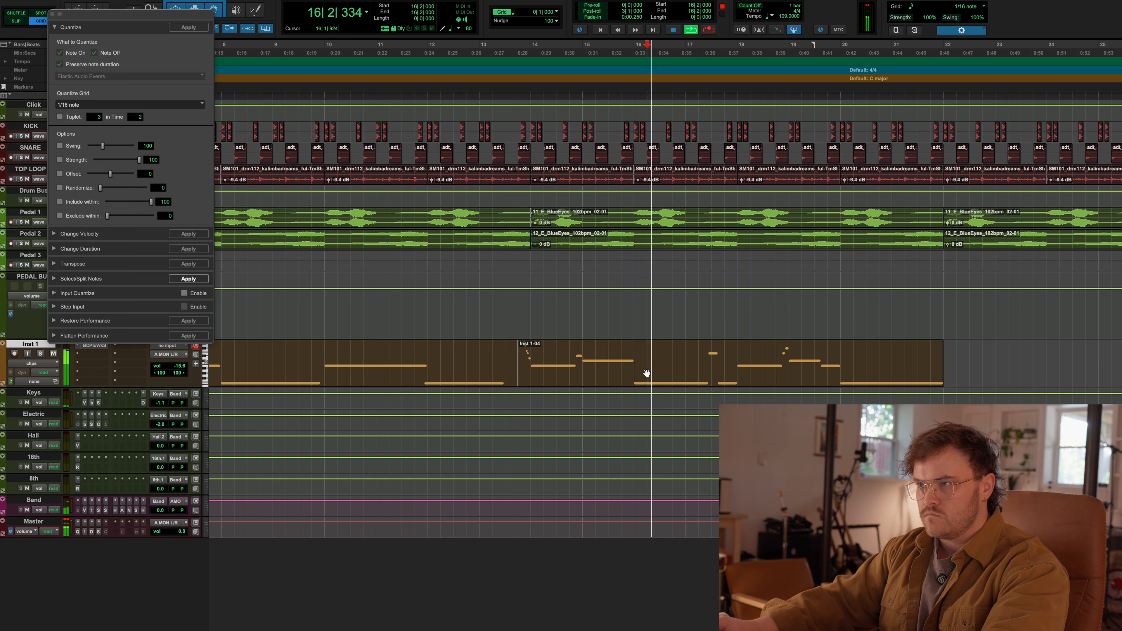
Step: Slightly shorten the bass notes from bar 15 onward in the MIDI editor, play from 16|1|240 and return to the arrangement
left_click(647, 375)
key("space")
key("space")
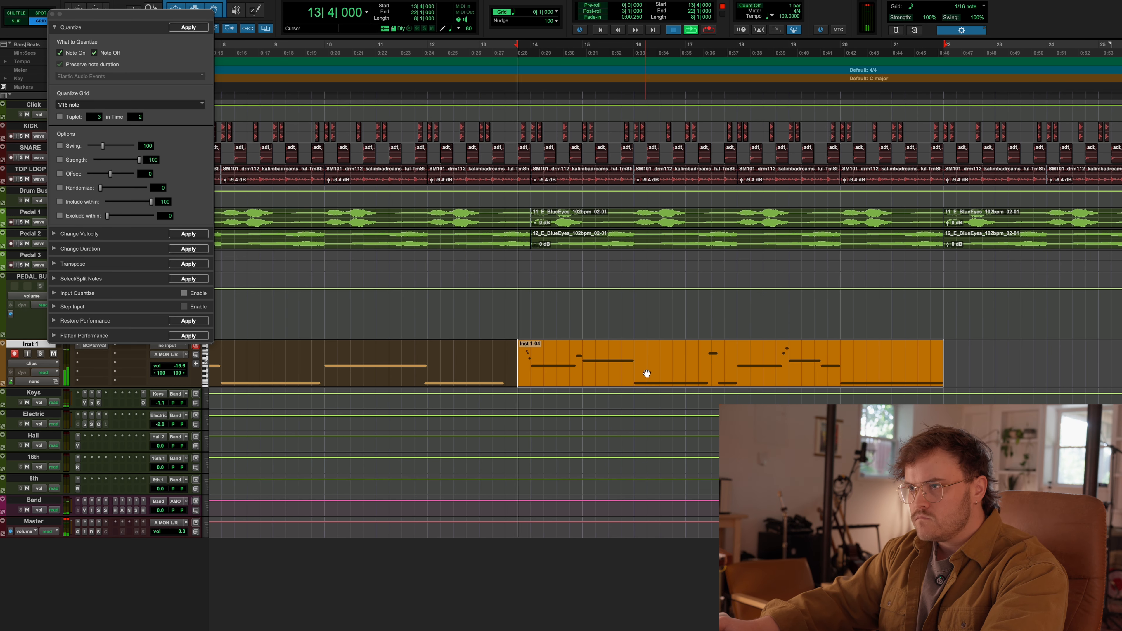
double_click(647, 373)
left_click_drag(347, 156, 1099, 346)
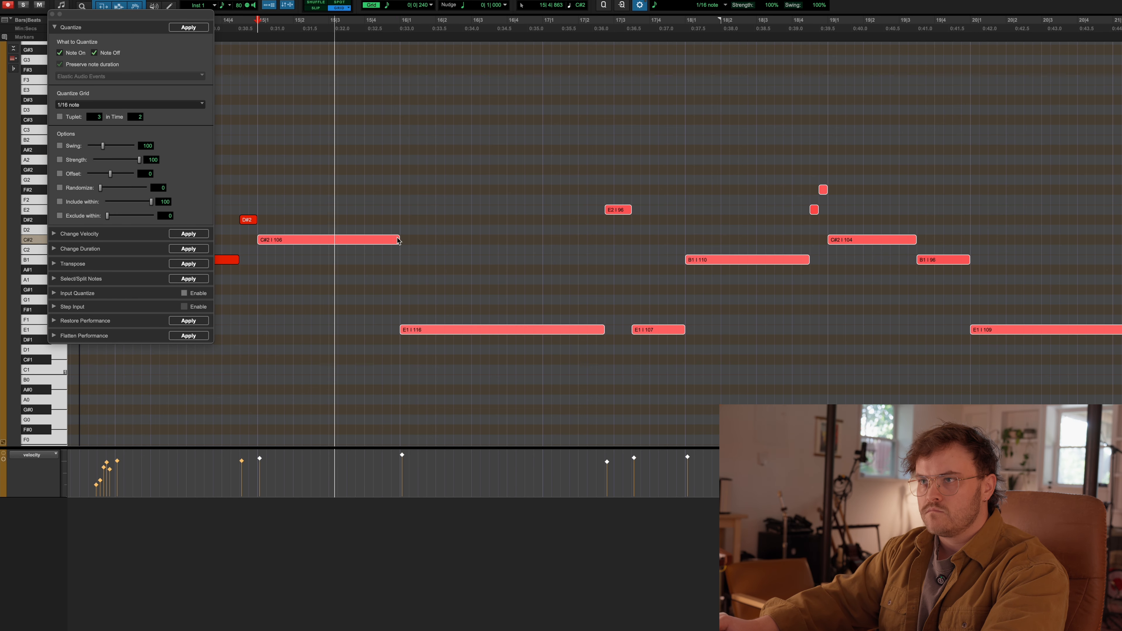
left_click(408, 222)
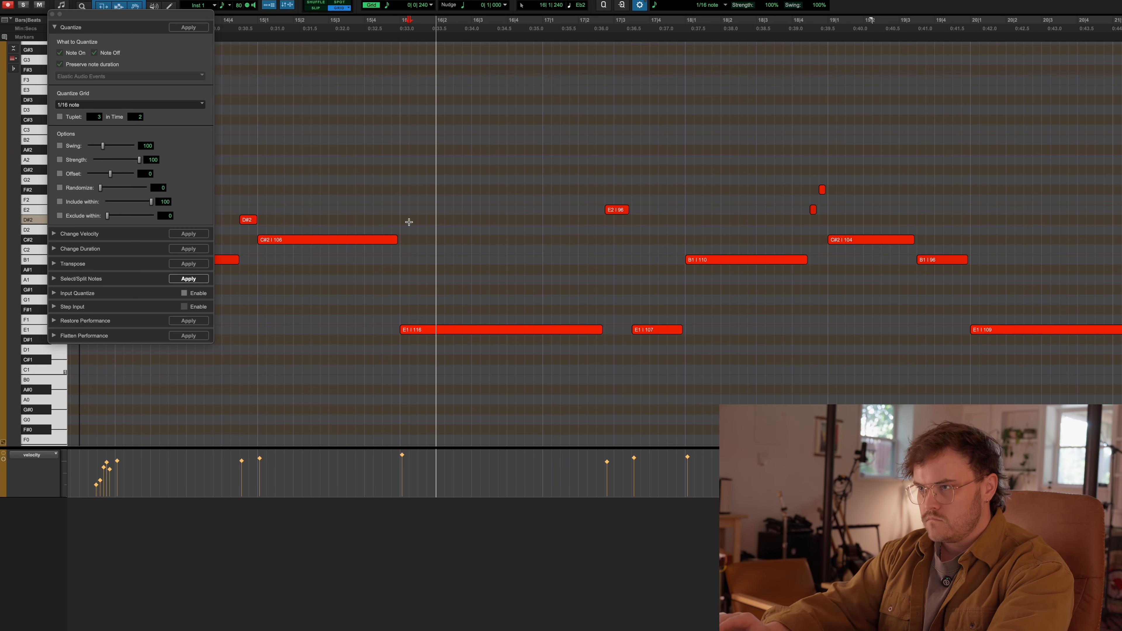
key("super+w")
key("space")
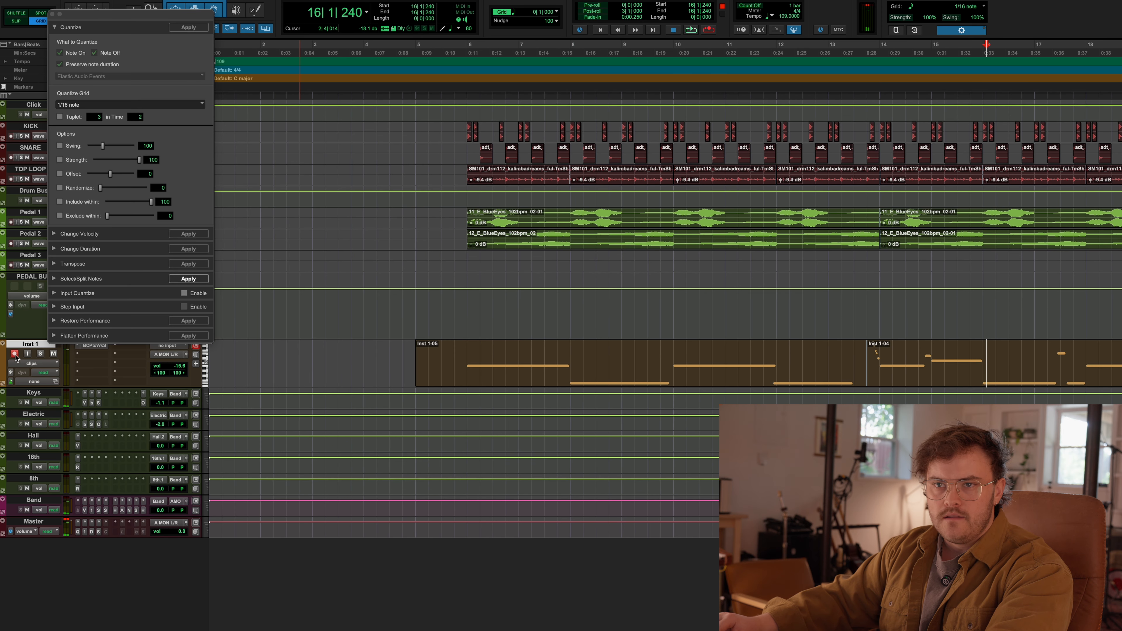
Step: Rename the Inst 1 track to M BASS
double_click(24, 346)
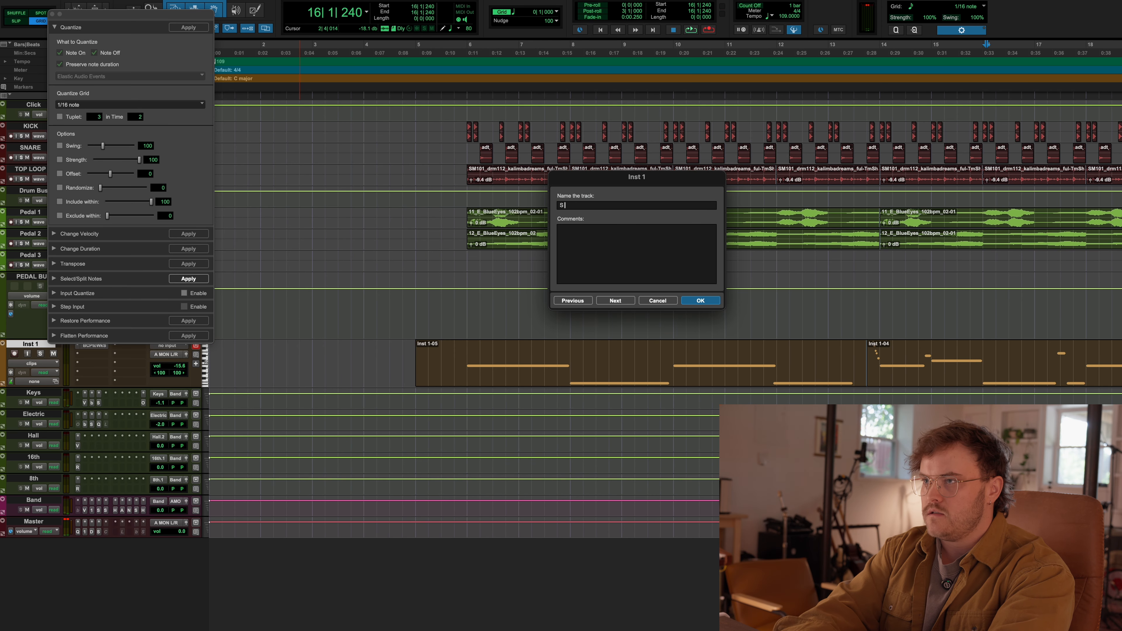
type("M BASS")
key("Return")
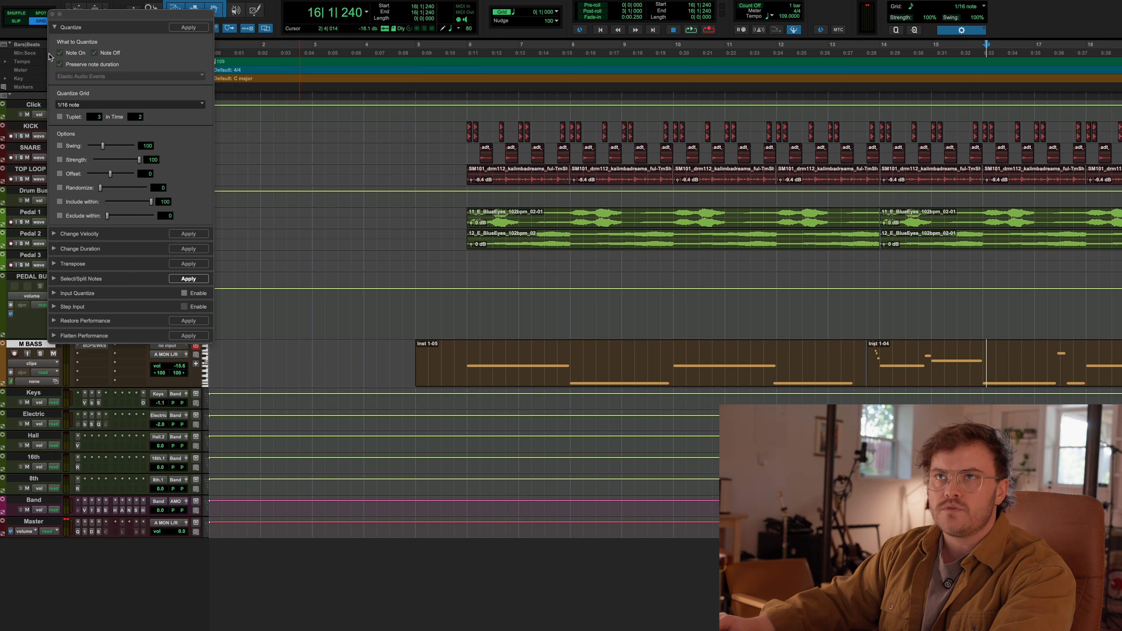
Step: Duplicate the M BASS track once without its playlists and name the copy KEYS LAYER
right_click(25, 351)
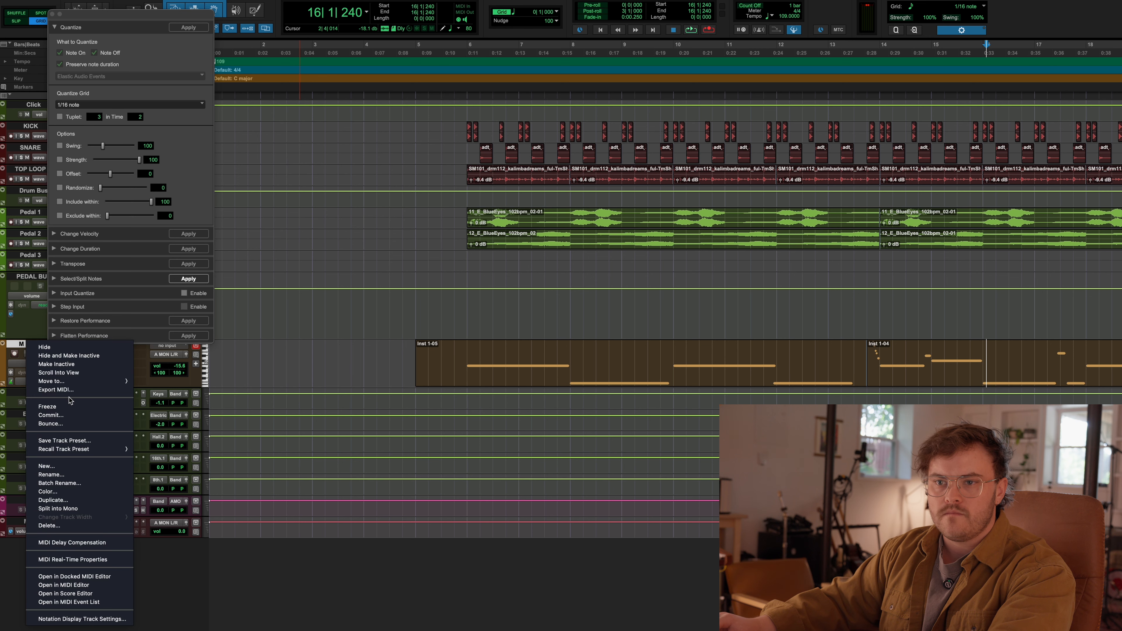
left_click(64, 505)
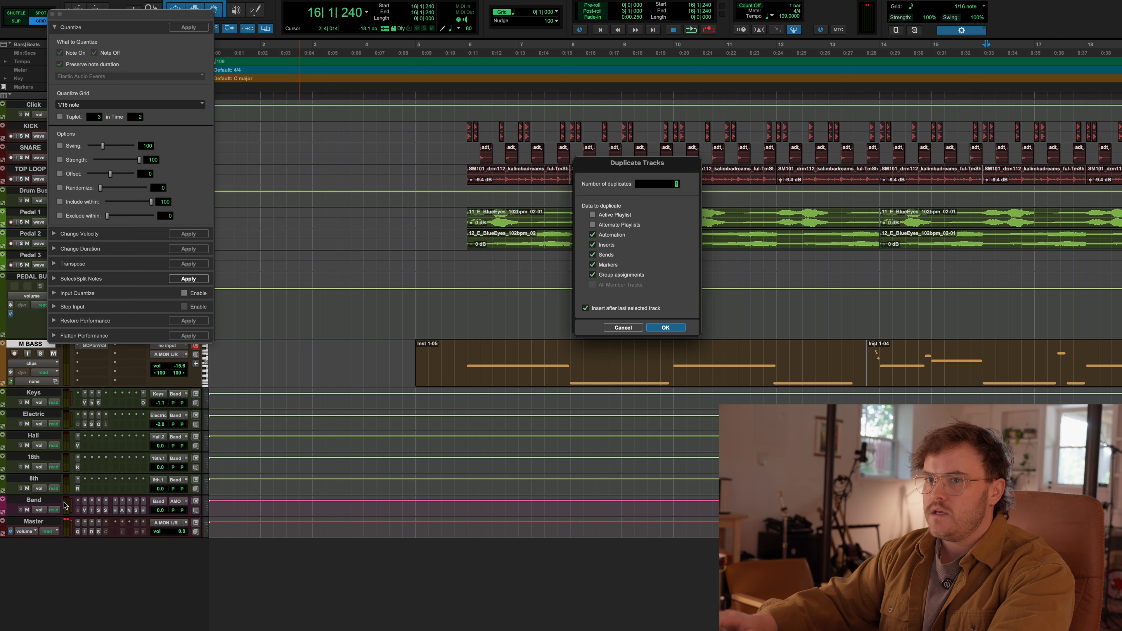
key("Return")
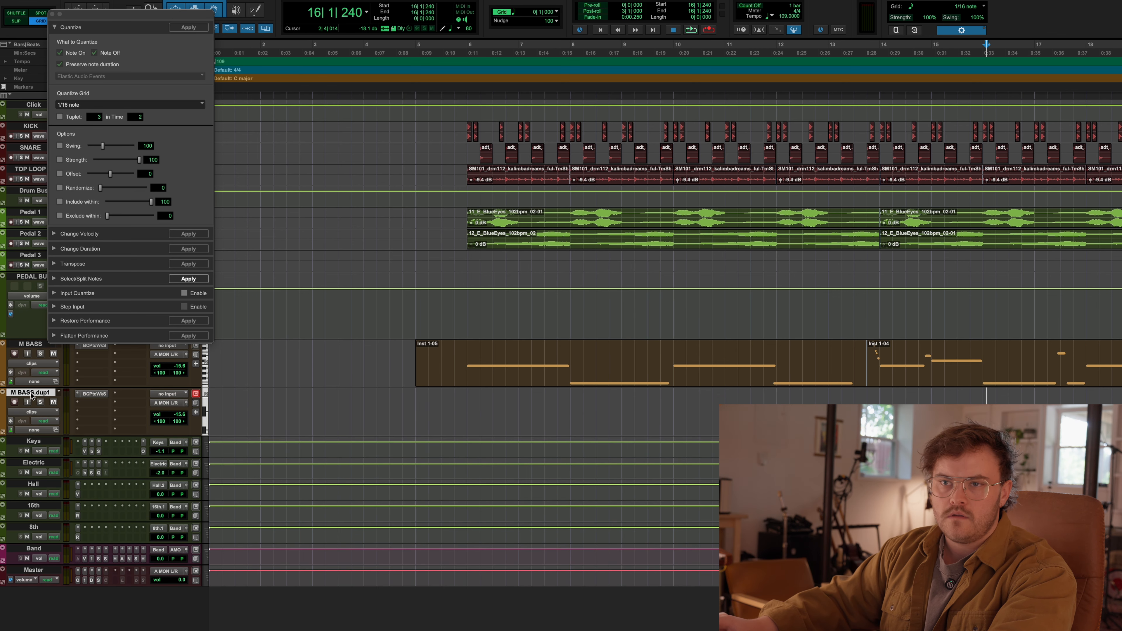
double_click(31, 393)
type("KEYS LAYER")
key("Return")
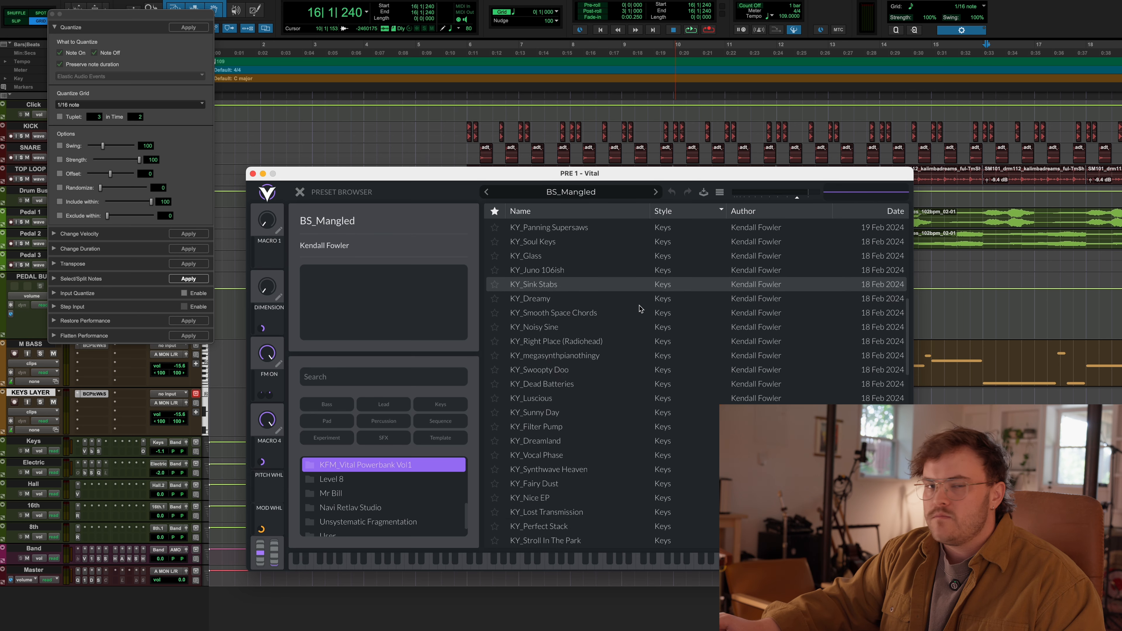
Step: Browse the Keys, Lead and Pad presets in Vital for KEYS LAYER, and adjust that track's fader in the mixer
scroll(639, 312, "down", 10)
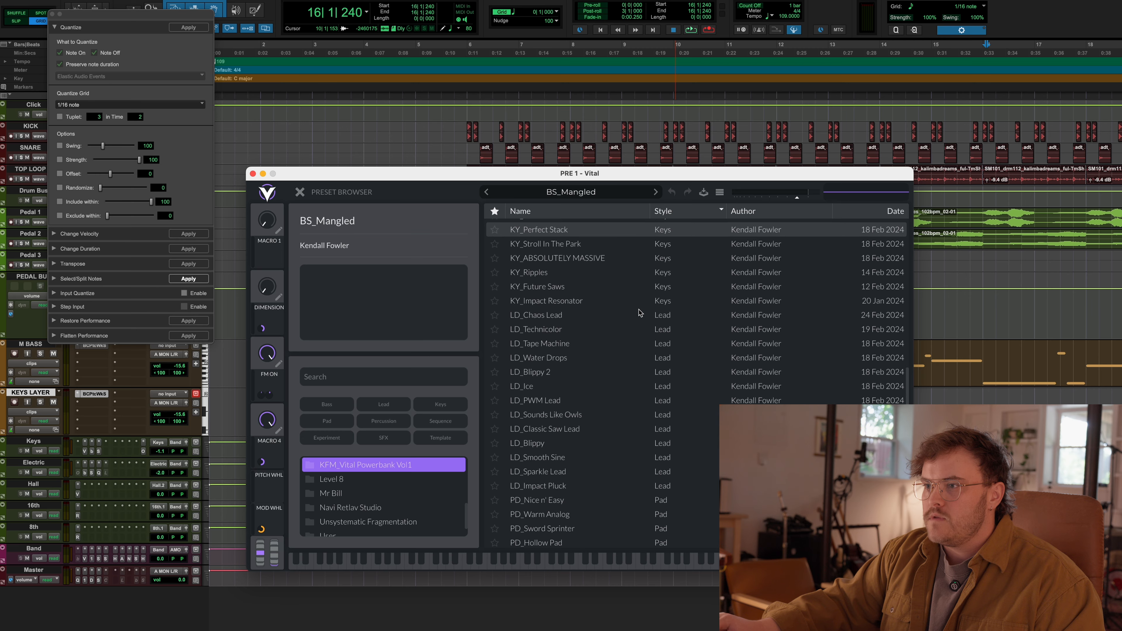
scroll(639, 312, "down", 5)
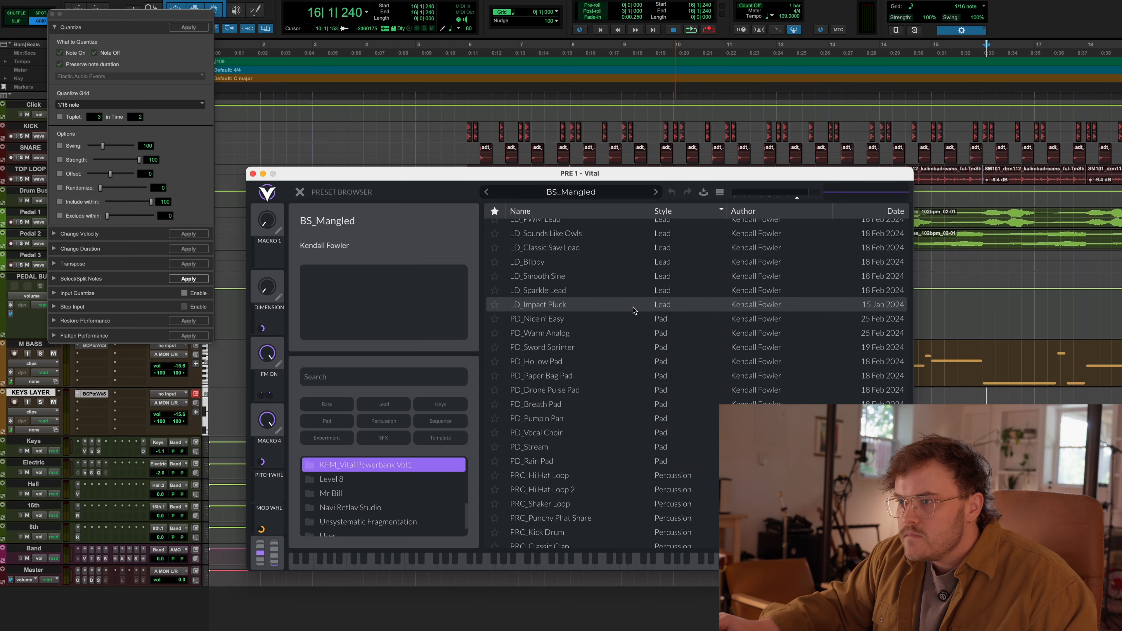
key("super+equal")
left_click_drag(410, 444, 410, 440)
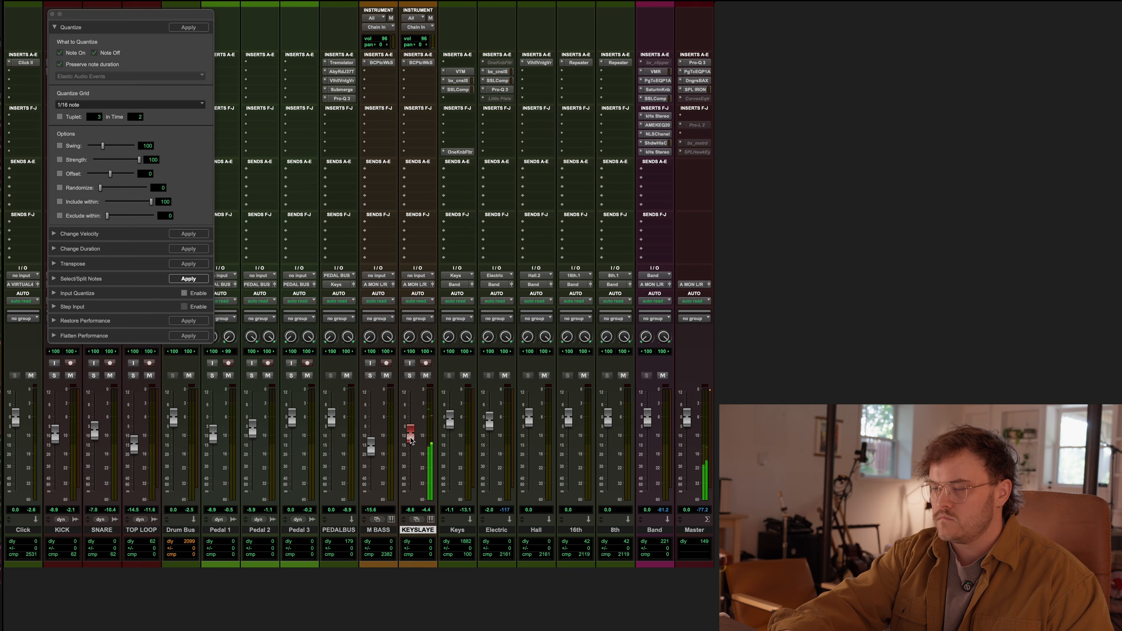
key("super+equal")
Step: Play back the arrangement from the start of the second M BASS clip at 13|4|000
scroll(414, 450, "right", 5)
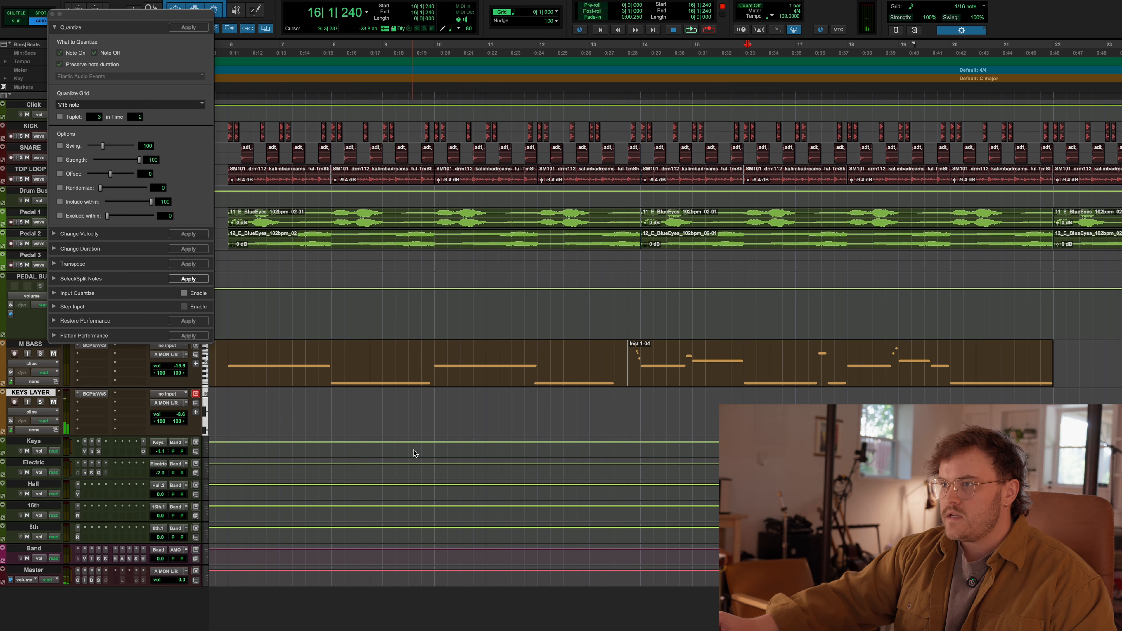
key("r")
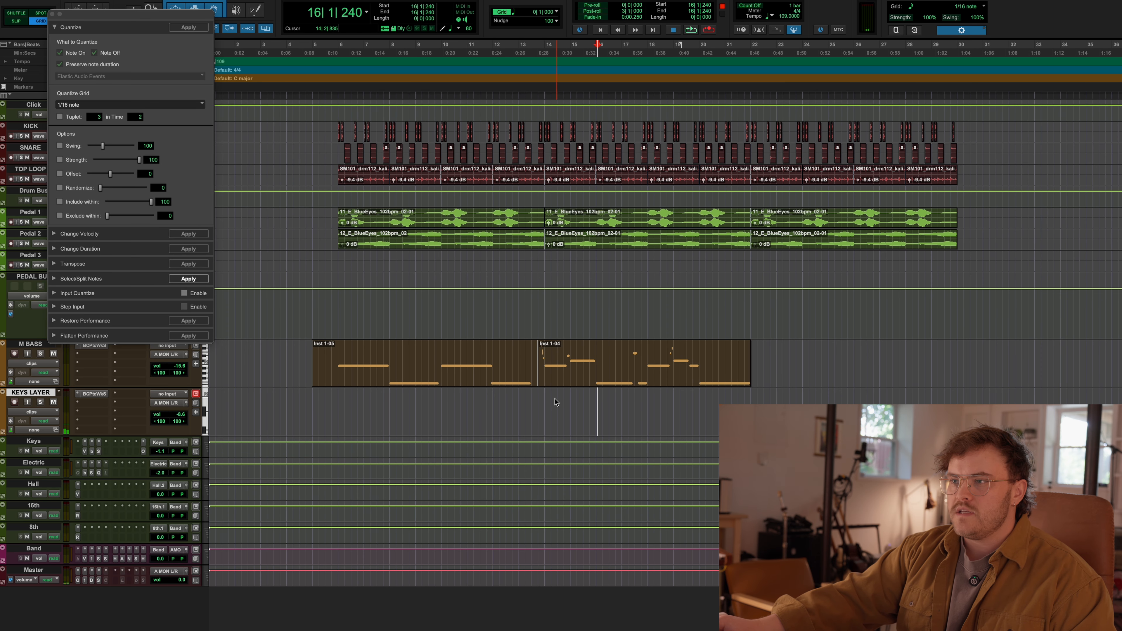
left_click(557, 382)
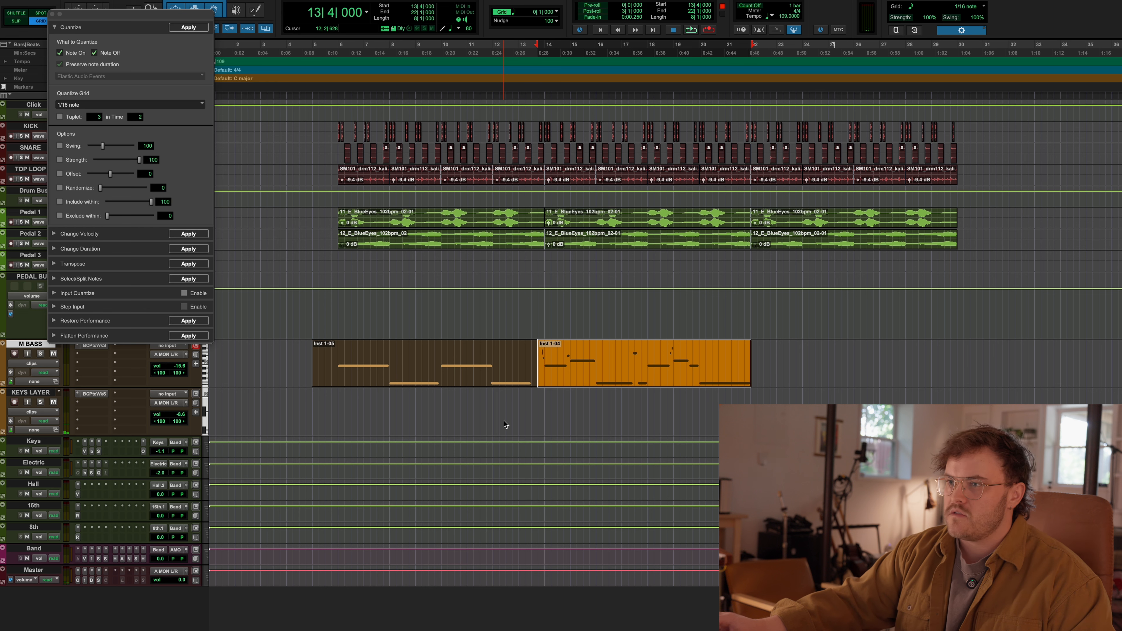
key("space")
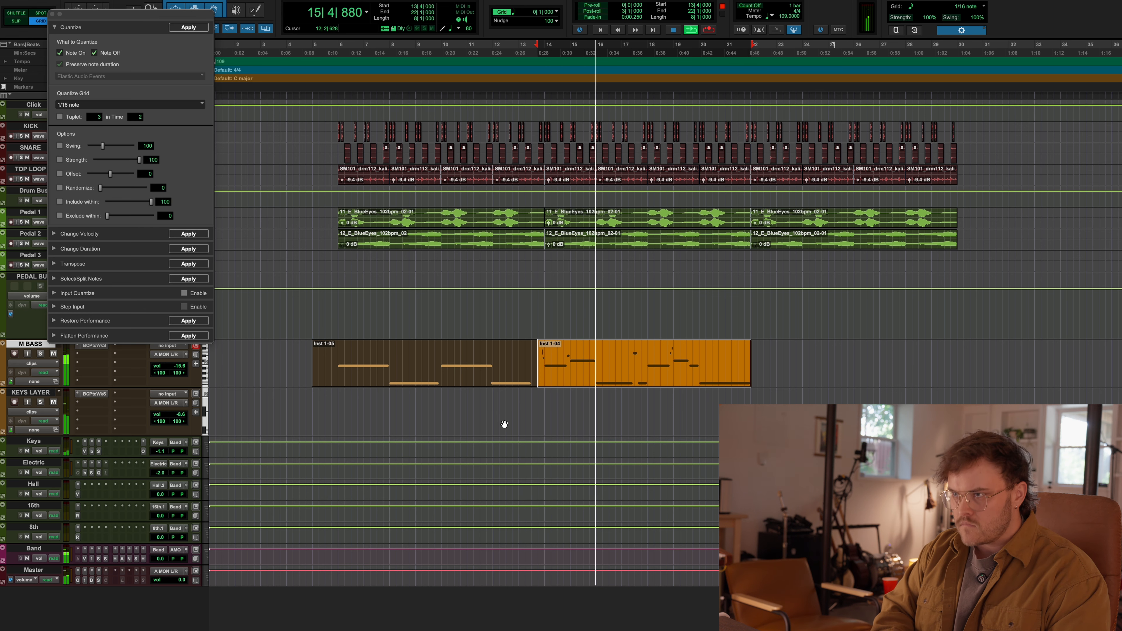
key("space")
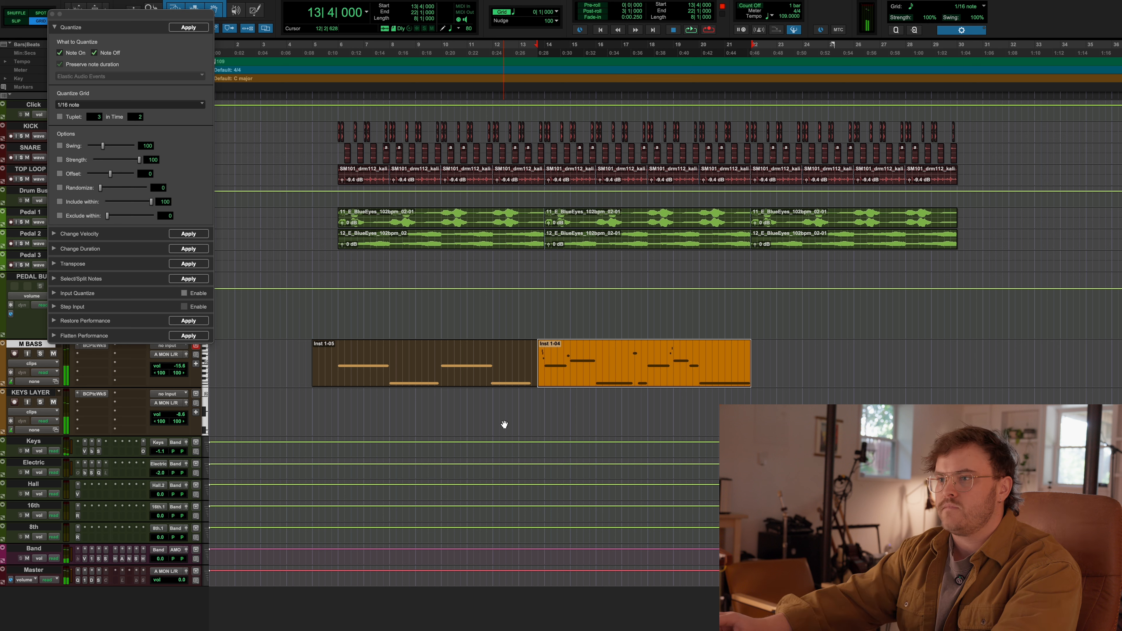
Step: Record a melodic part on KEYS LAYER from bar 12 up to about bar 20
left_click(493, 407)
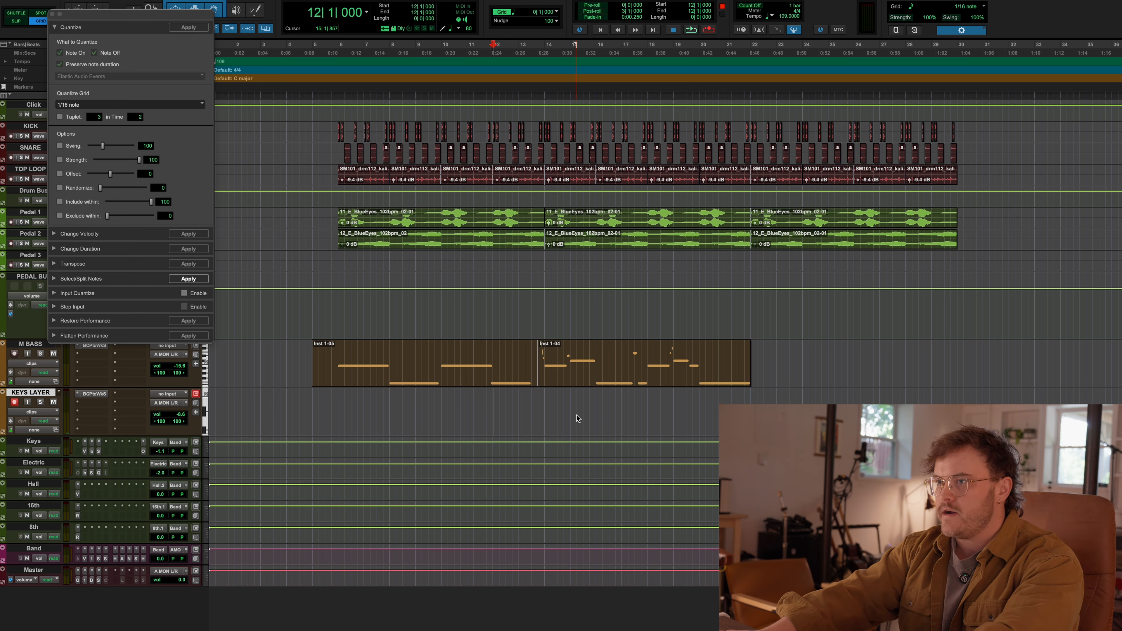
key("super+space")
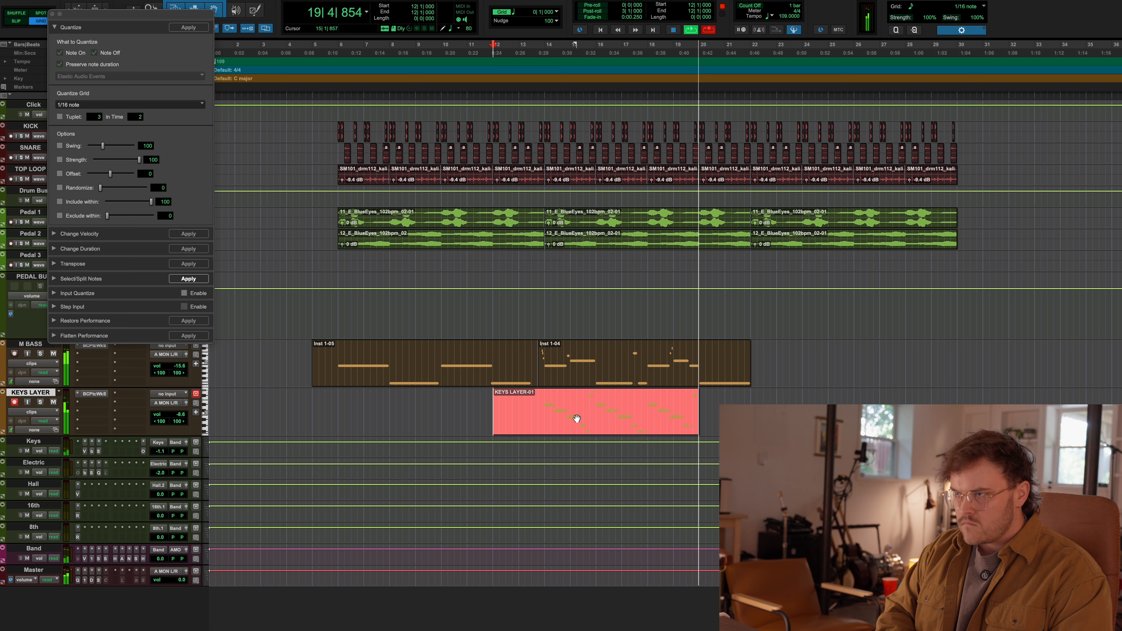
key("space")
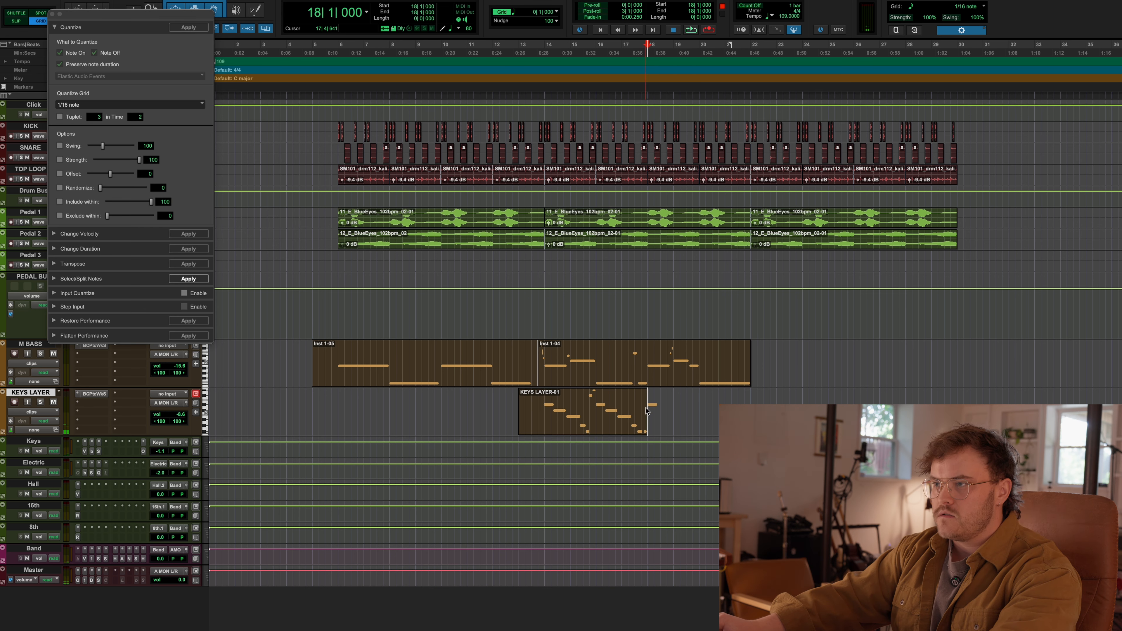
Step: Trim the KEYS LAYER clip to bars 14 to 18, repeat it up to bar 22 and play it back
left_click(646, 408)
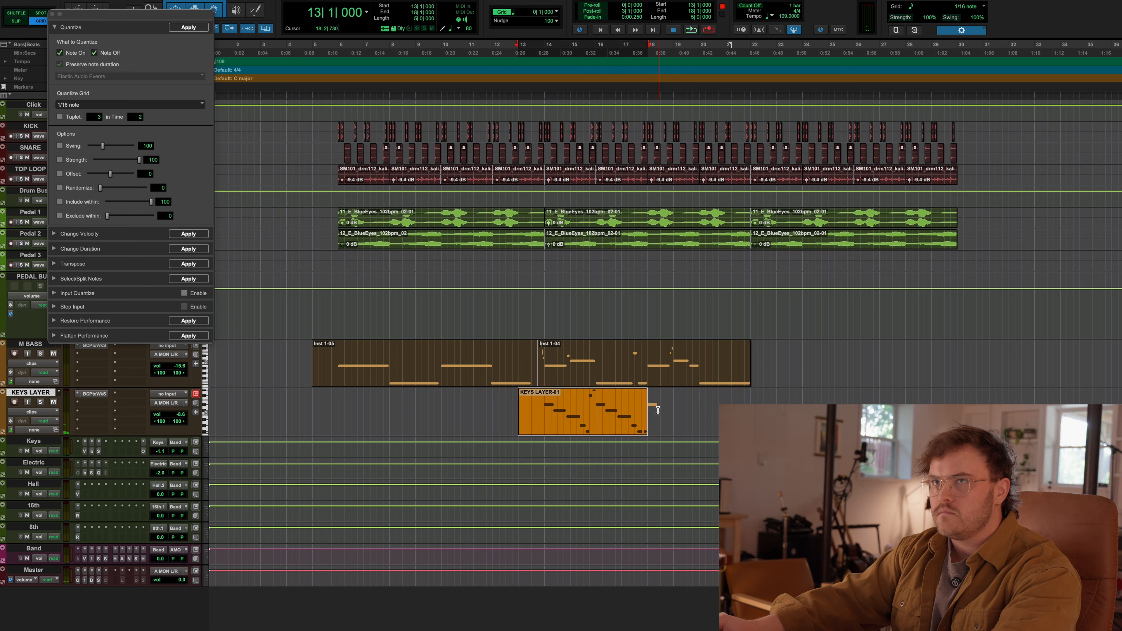
left_click(533, 418)
key("space")
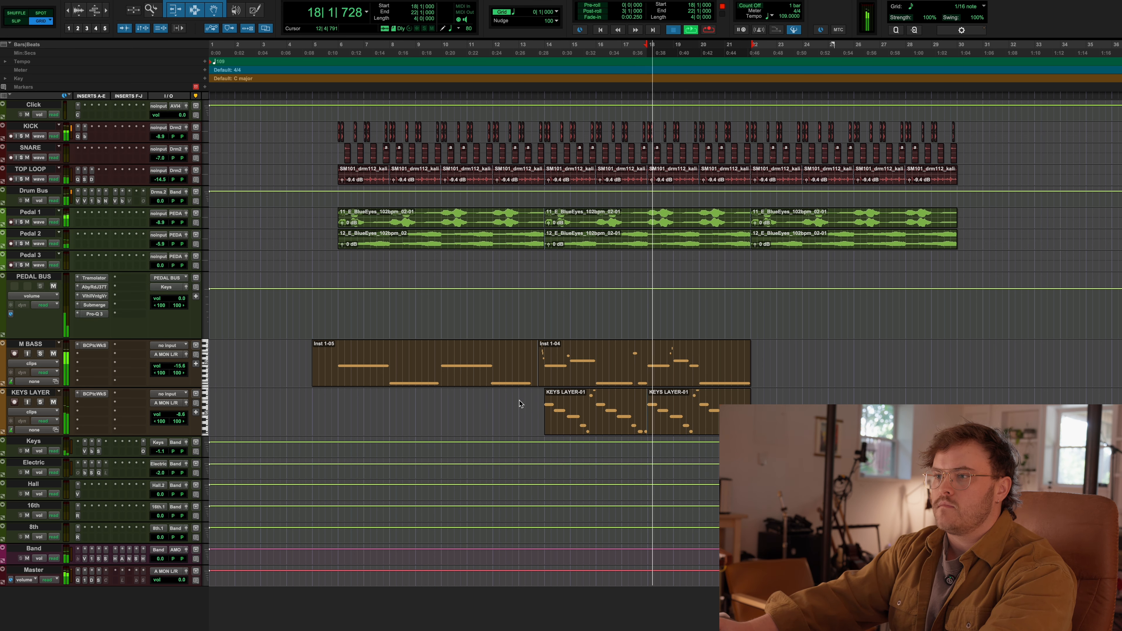
Step: Play from bar 13 and balance the mixer, setting KEYS LAYER to -11.5 dB and M BASS to -15.0 dB and lowering Pedal 1
left_click(520, 404)
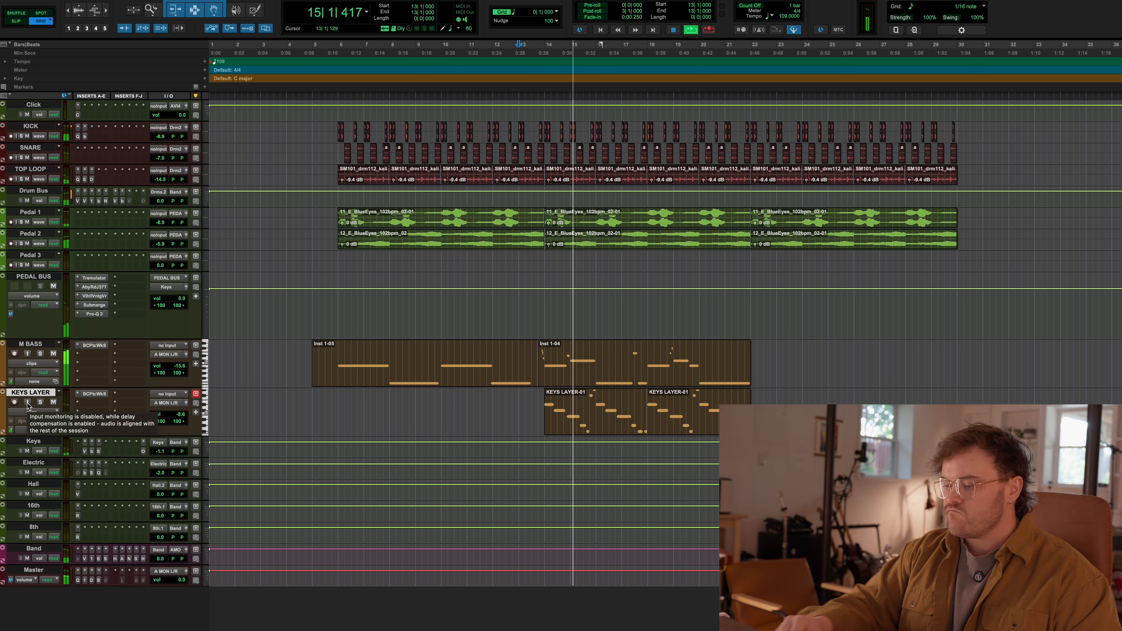
key("super+equal")
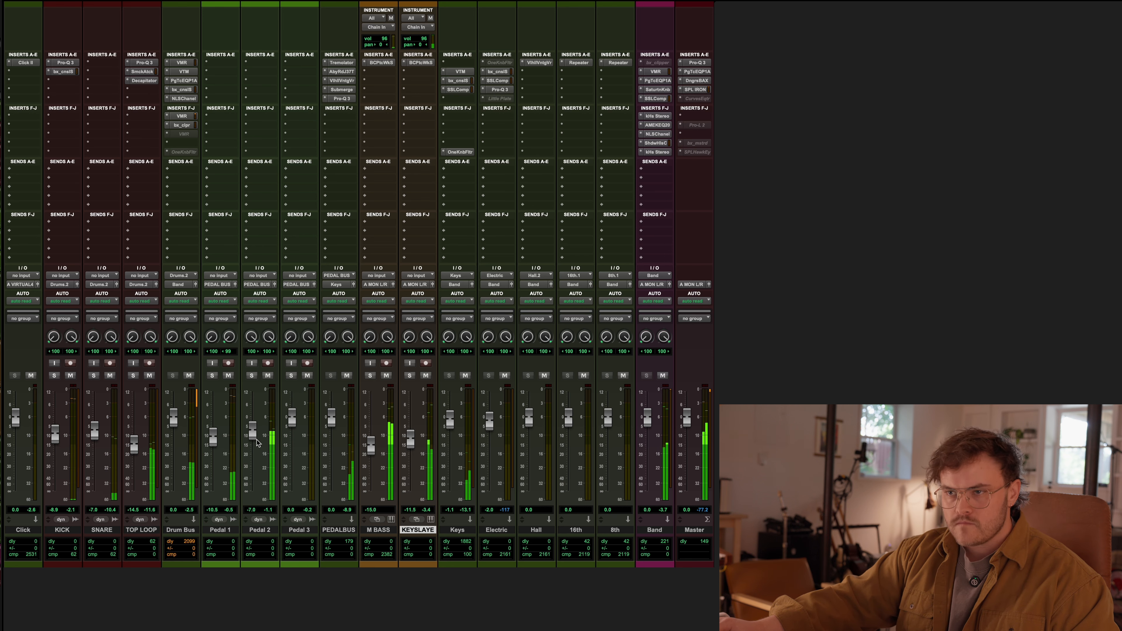
key("super+equal")
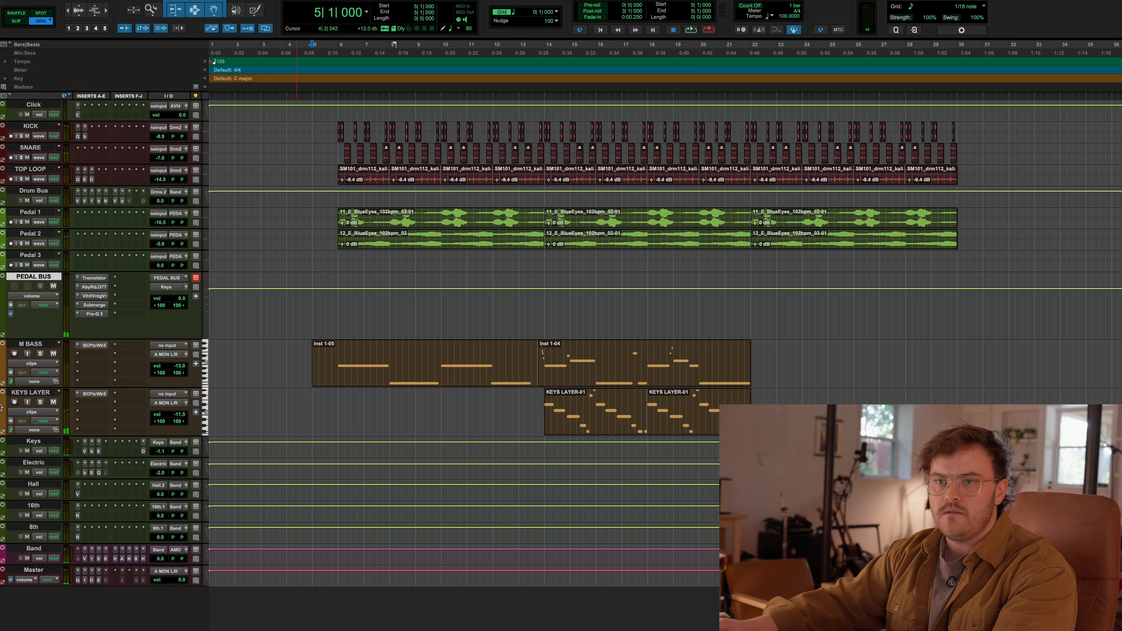
Step: Duplicate the KEYS LAYER track once without its playlists and name the copy VERSE LAYEr
right_click(27, 395)
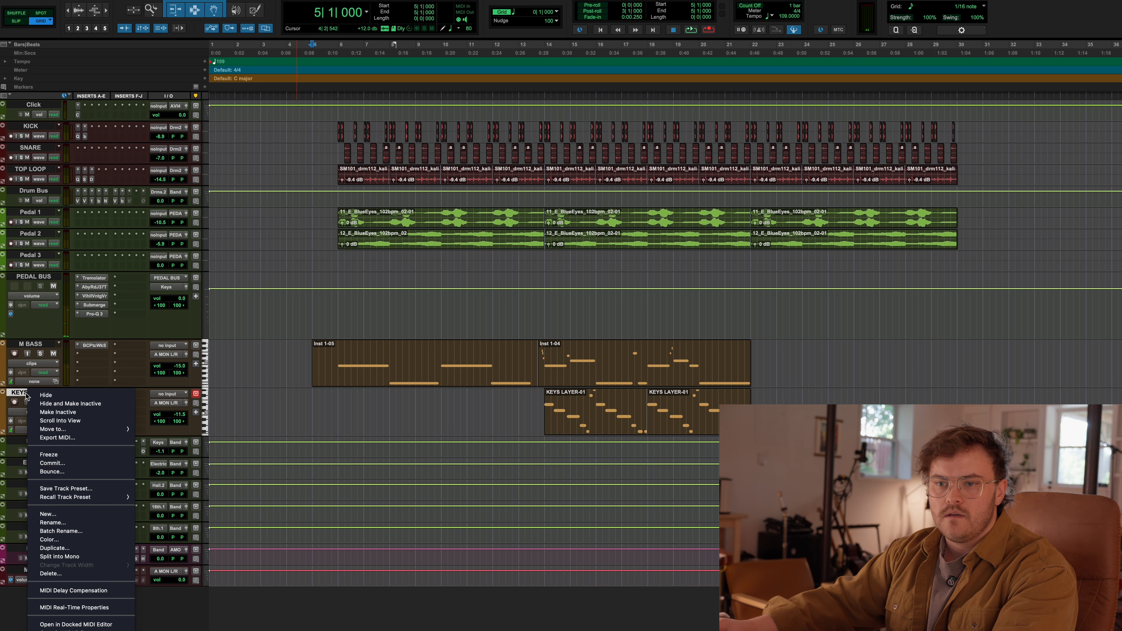
left_click(70, 549)
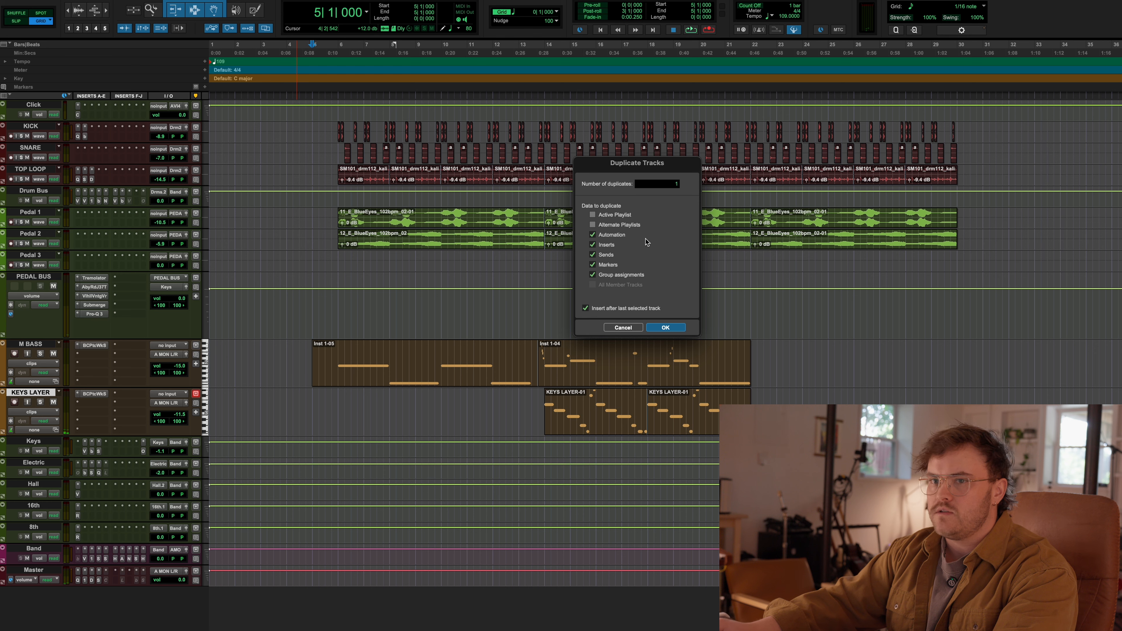
key("Return")
double_click(48, 443)
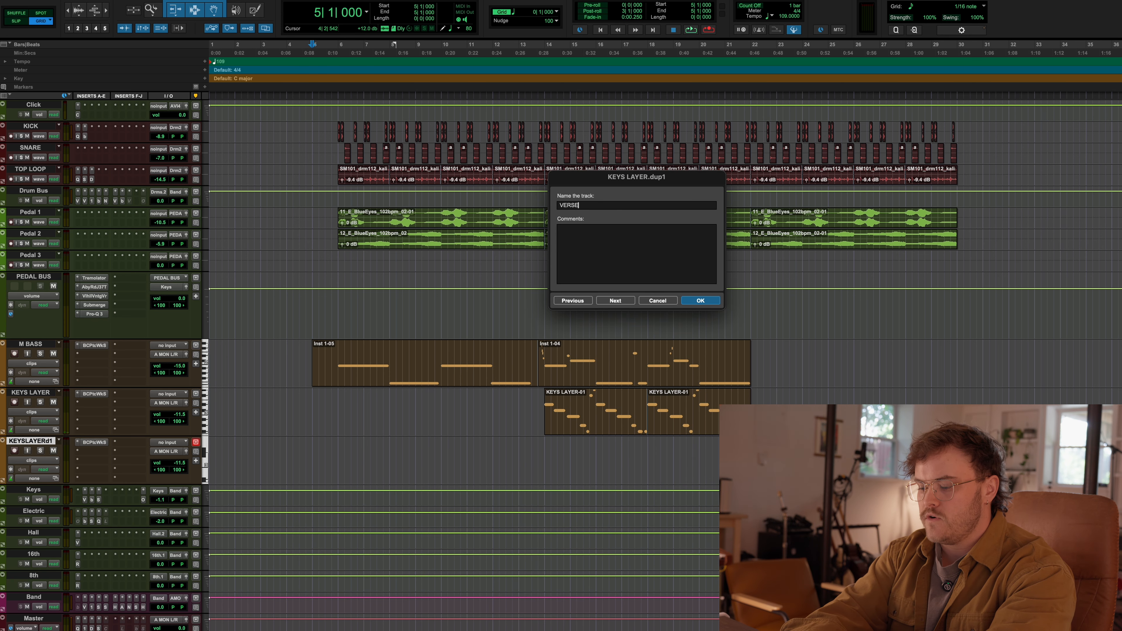
key("Return")
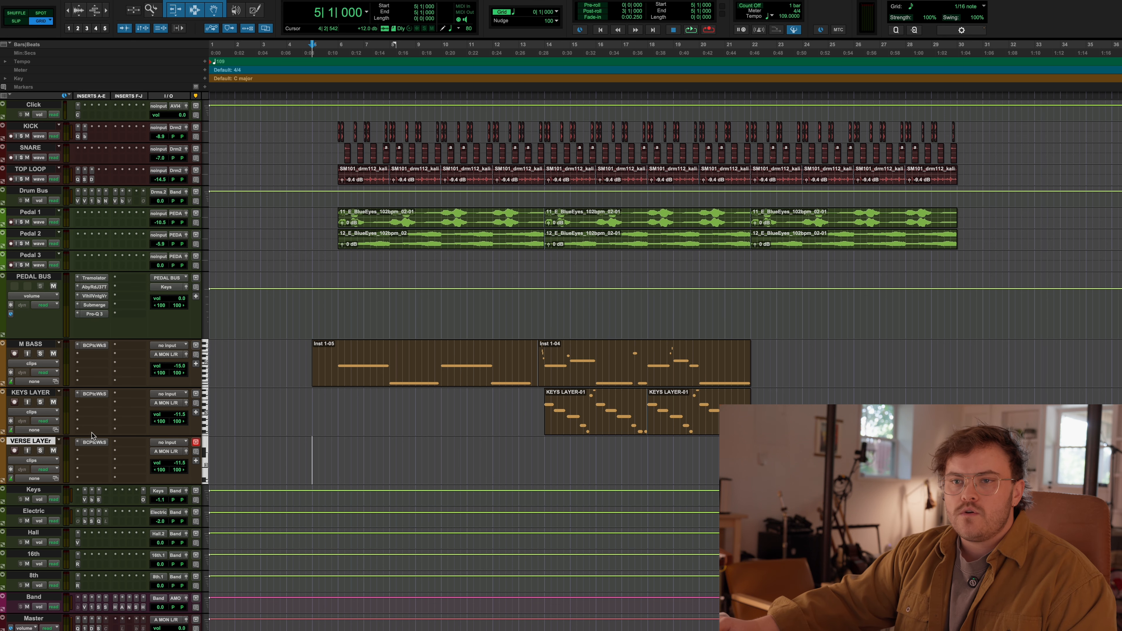
Step: Arm VERSE LAYEr and record a chord part on it from bar 5 up to about bar 22
key("shift+r")
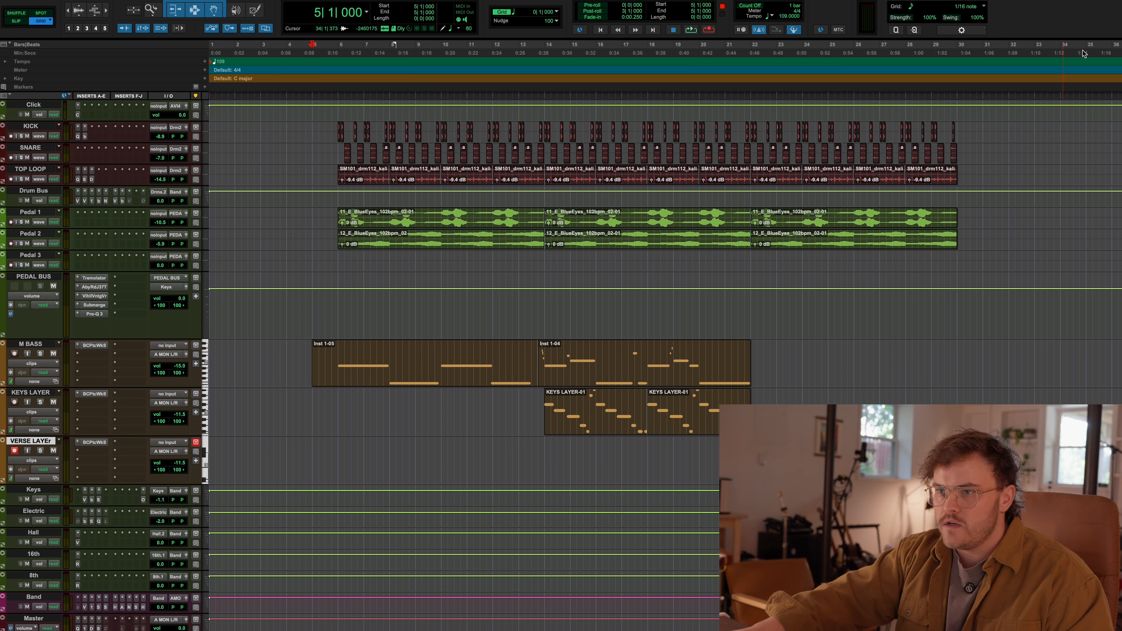
key("space")
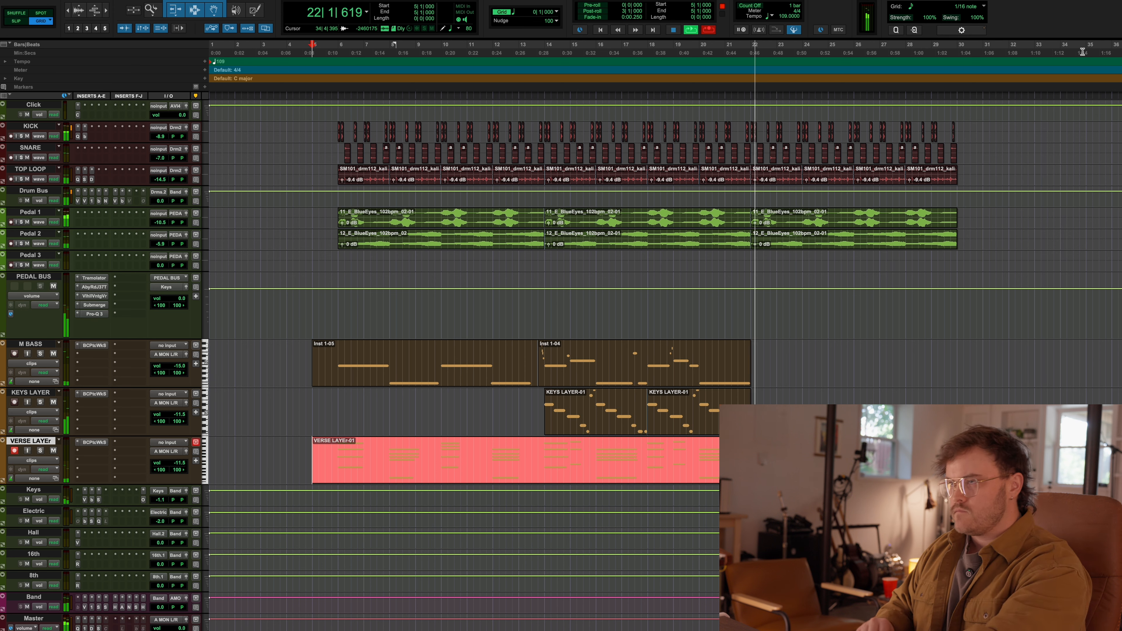
key("space")
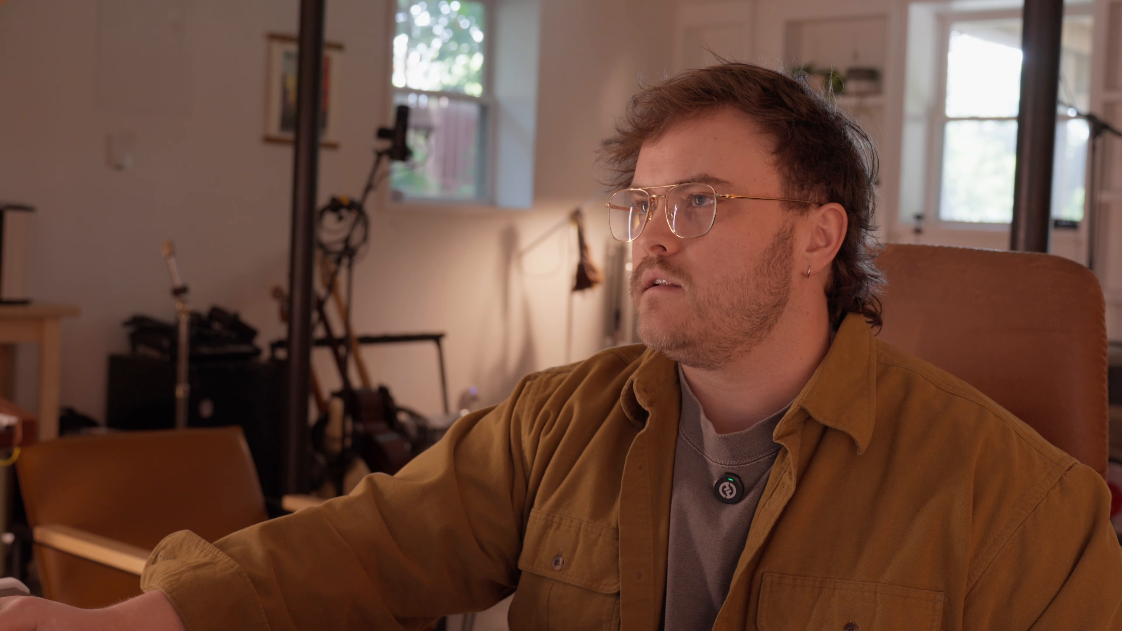